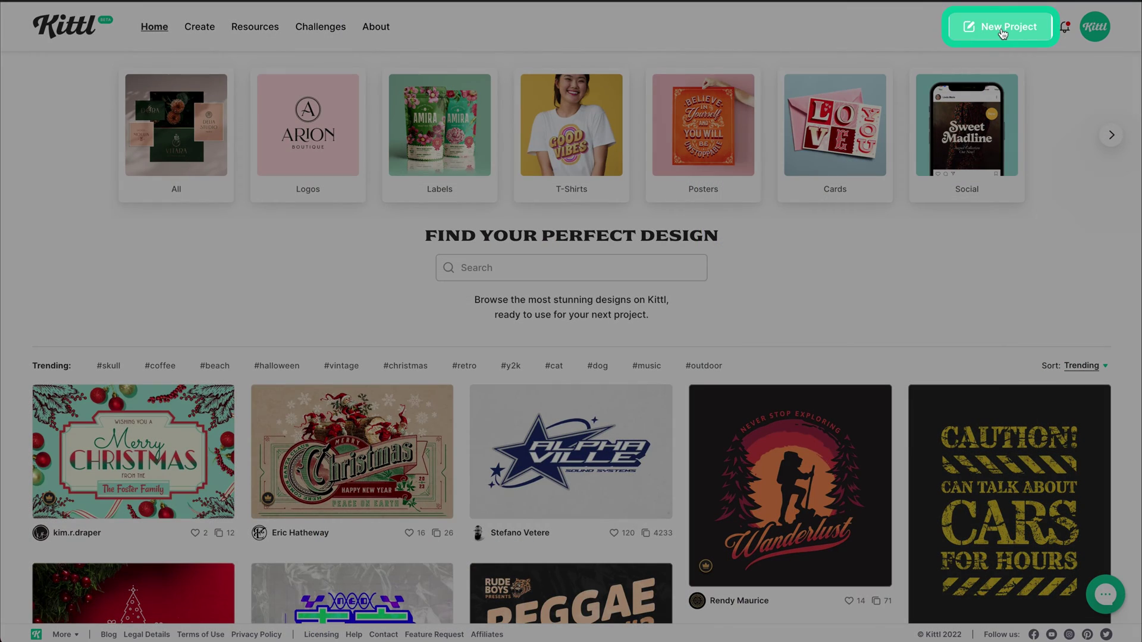
Start a new project and add a headline reading "Cambridge"
click(1003, 33)
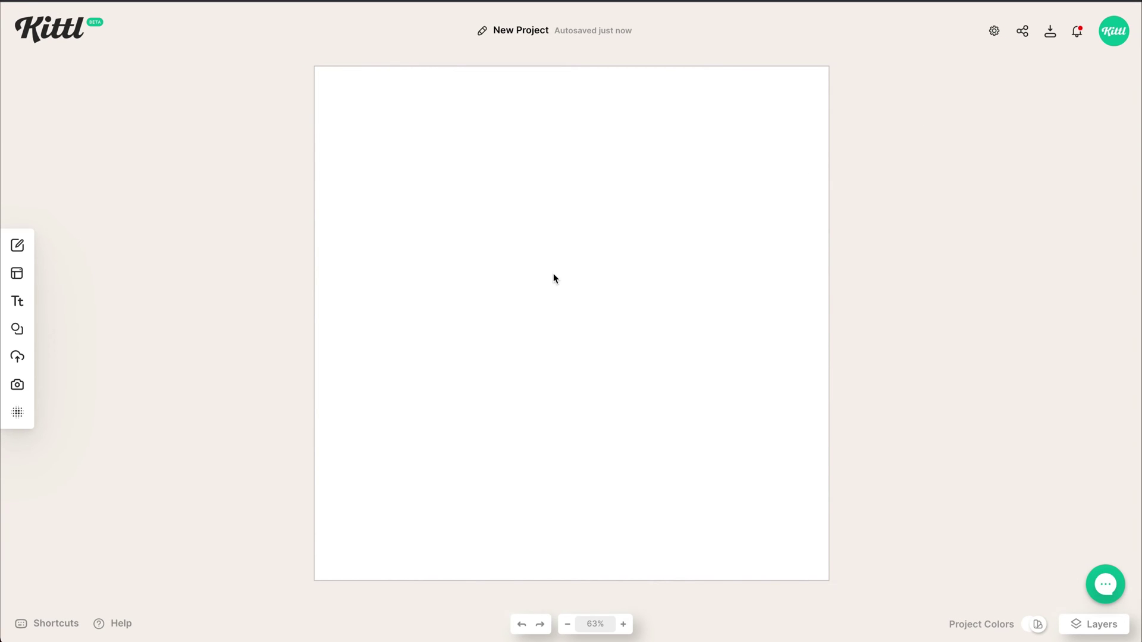
click(16, 301)
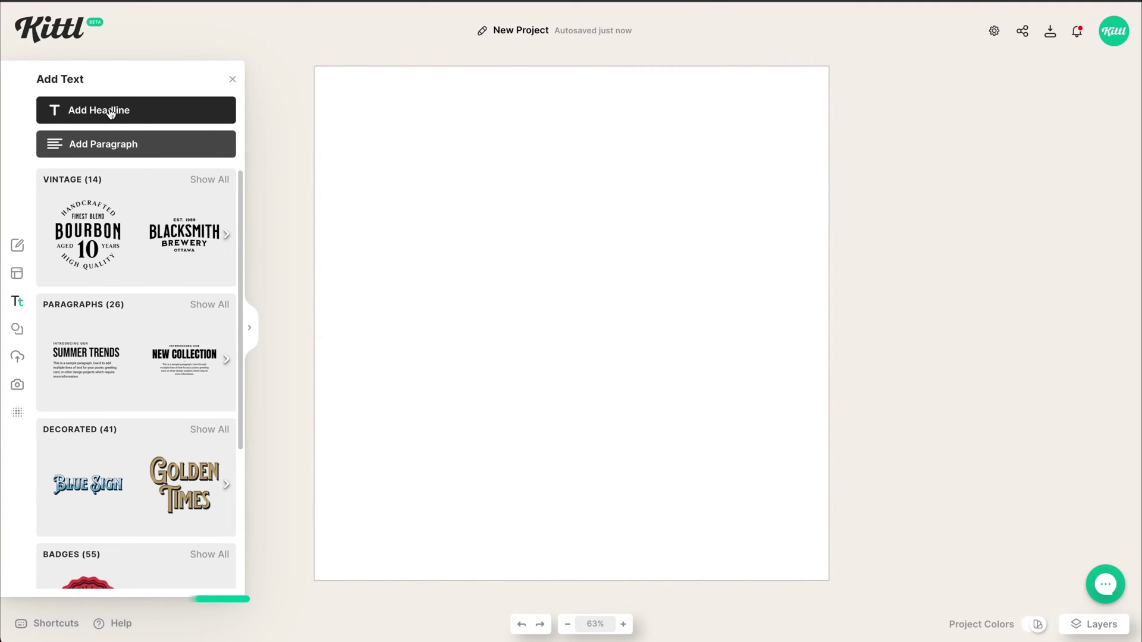
click(110, 112)
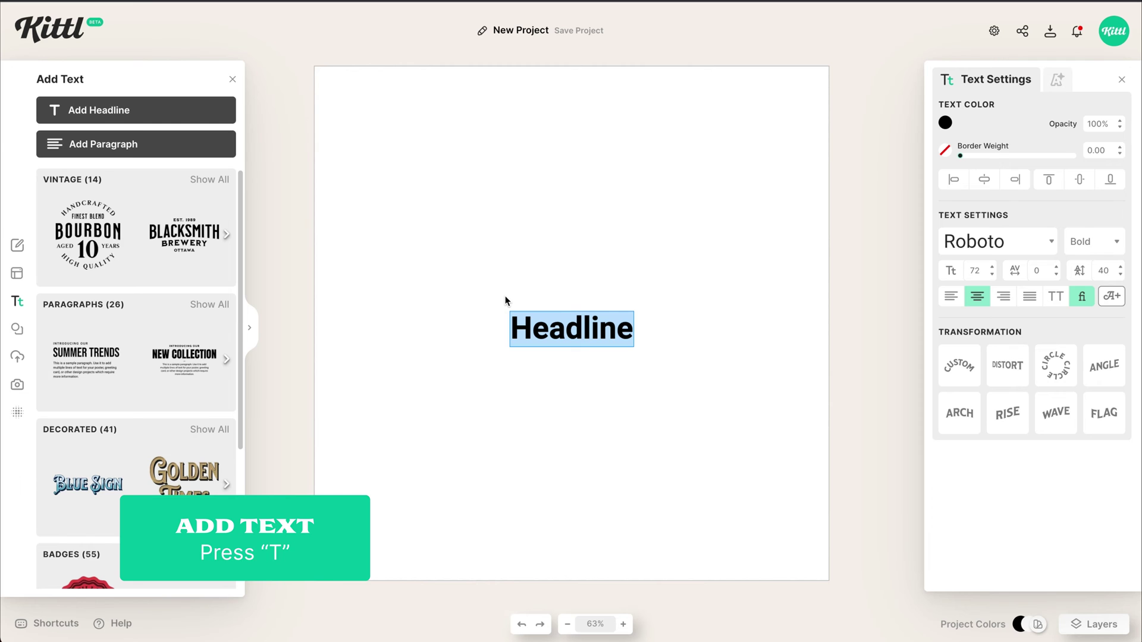
text(Cambridge)
key(Escape)
Browse the serif typefaces for the Cambridge headline and apply Rondal
click(968, 242)
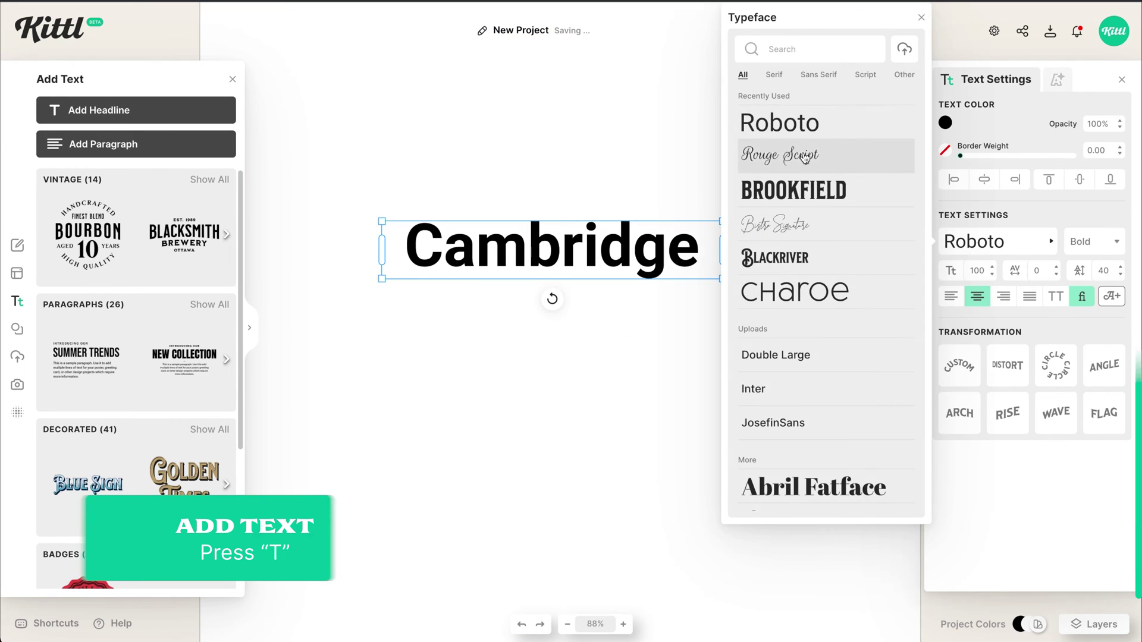
click(773, 75)
scroll(783, 177, down, 1)
scroll(783, 178, down, 10)
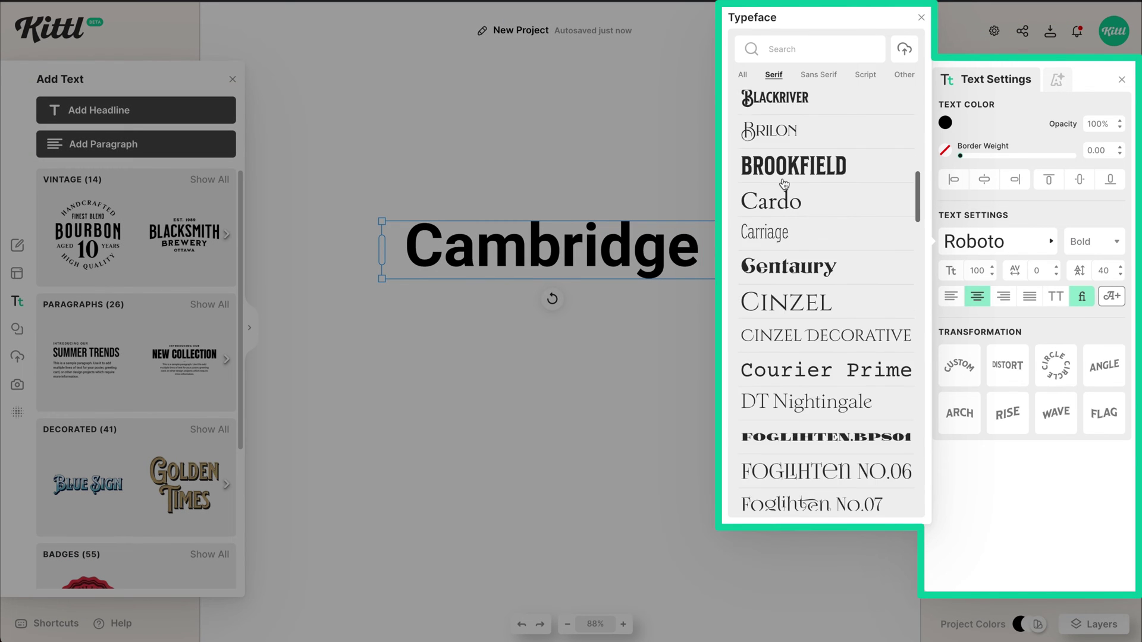
click(787, 394)
scroll(787, 397, down, 15)
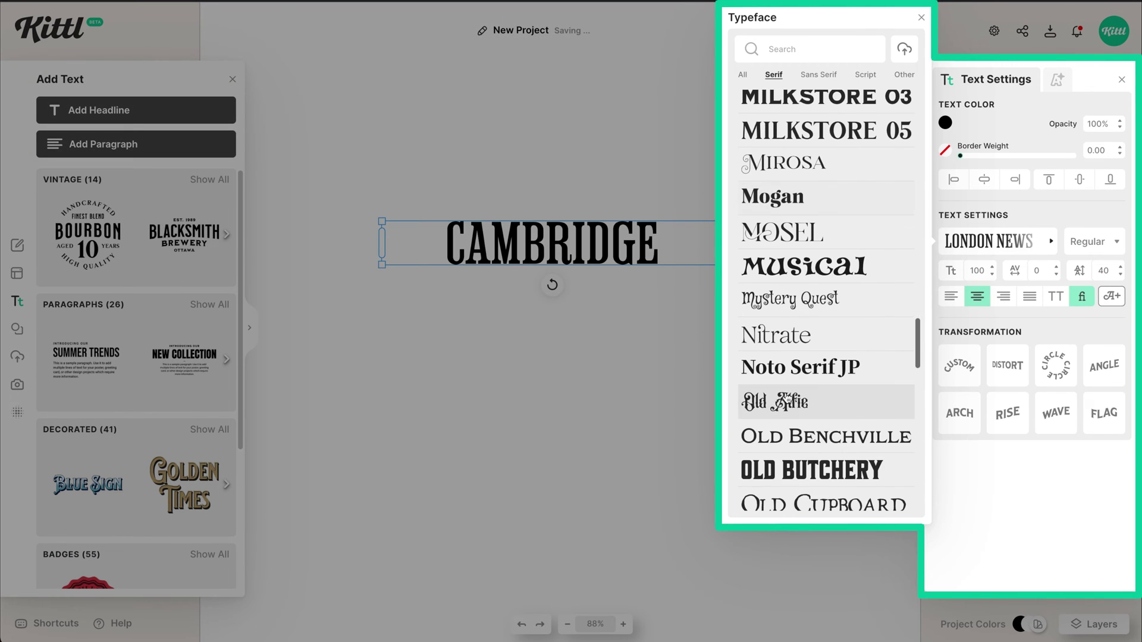
scroll(842, 331, down, 10)
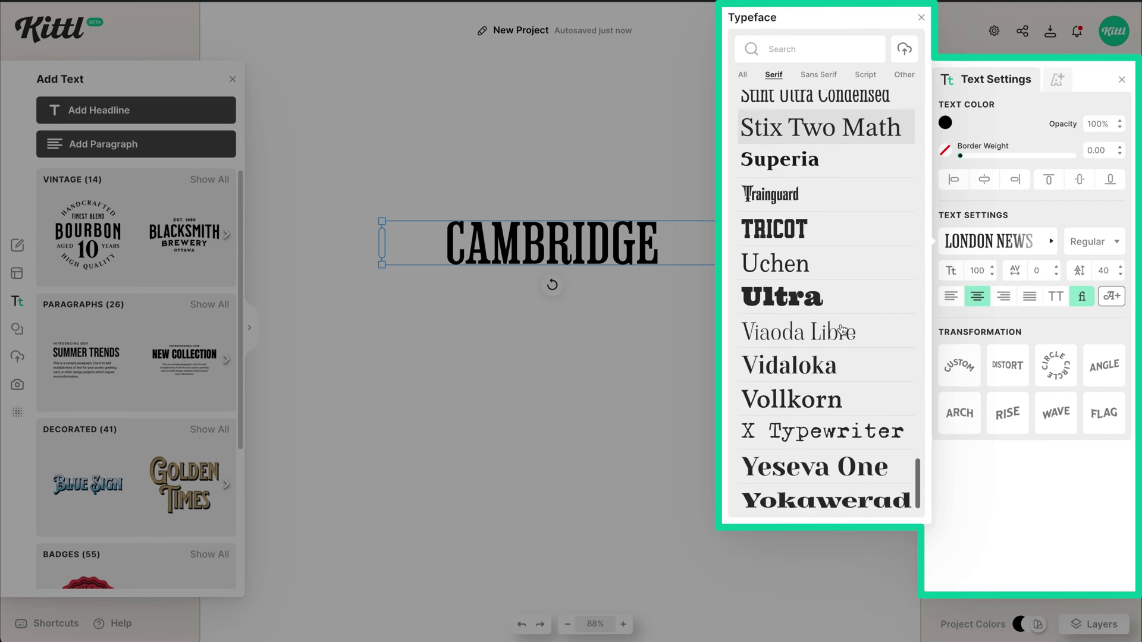
scroll(839, 327, up, 3)
click(839, 327)
scroll(839, 327, up, 5)
click(797, 315)
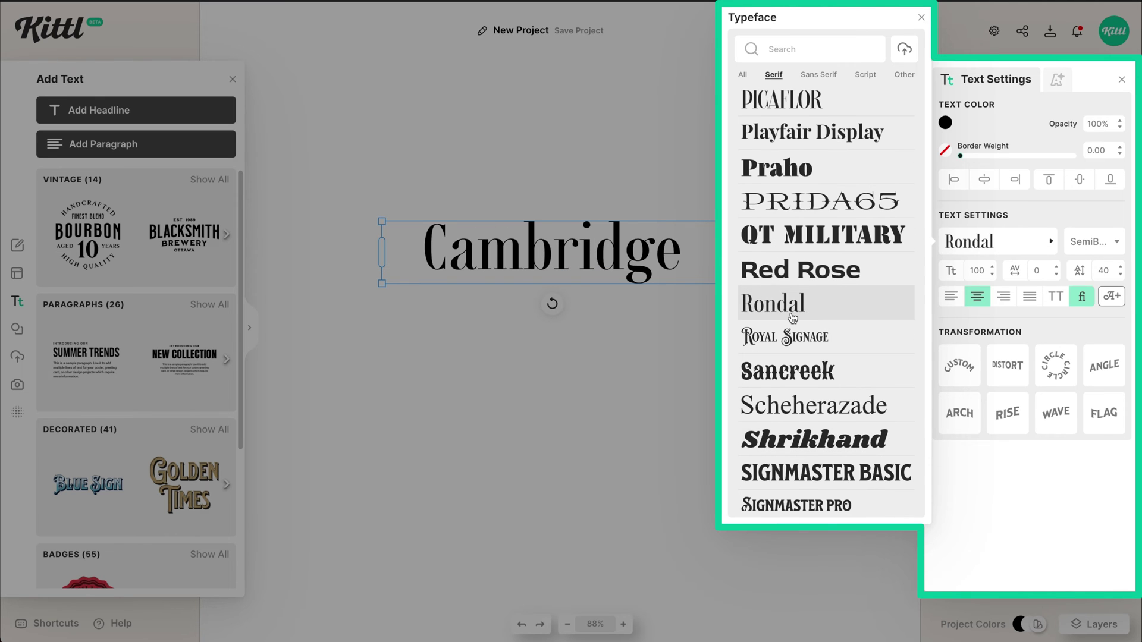
Switch the Cambridge headline to all caps and enlarge it to a font size of about 158
click(1056, 296)
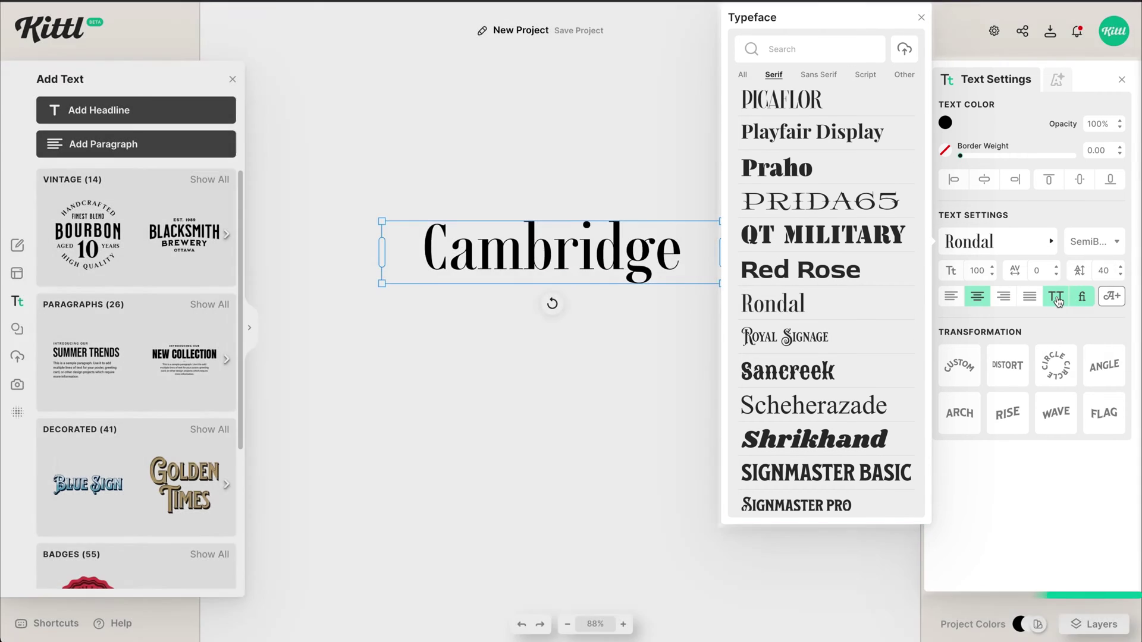
drag(735, 269, 933, 296)
Duplicate the CAMBRIDGE text directly below the original and set the copy's font size to 100
drag(773, 257, 640, 348)
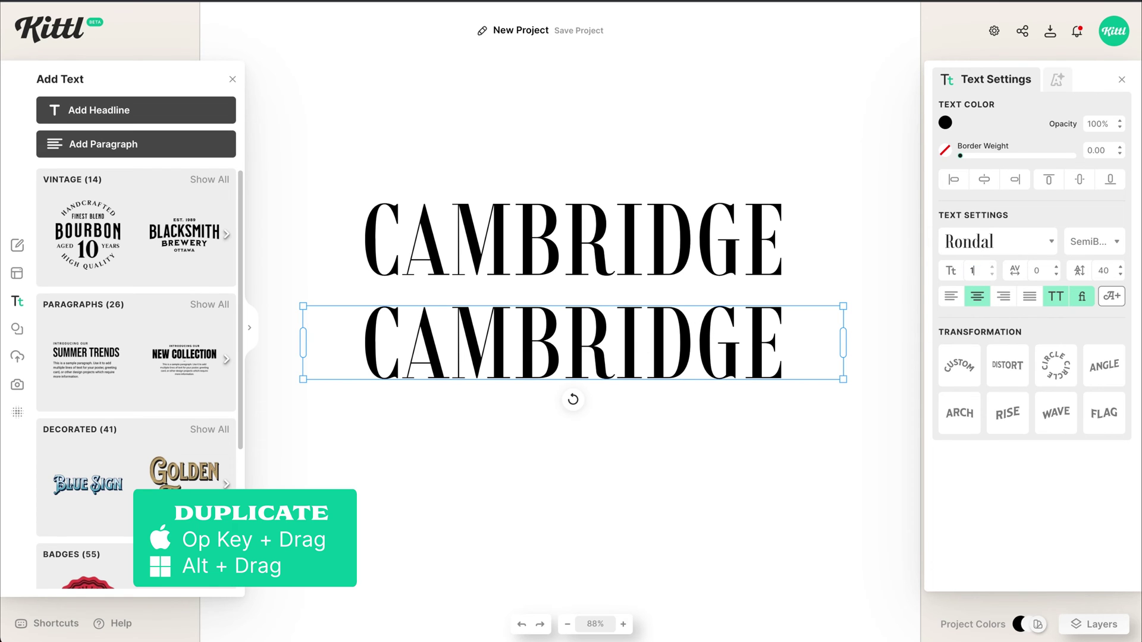
text(100)
key(Return)
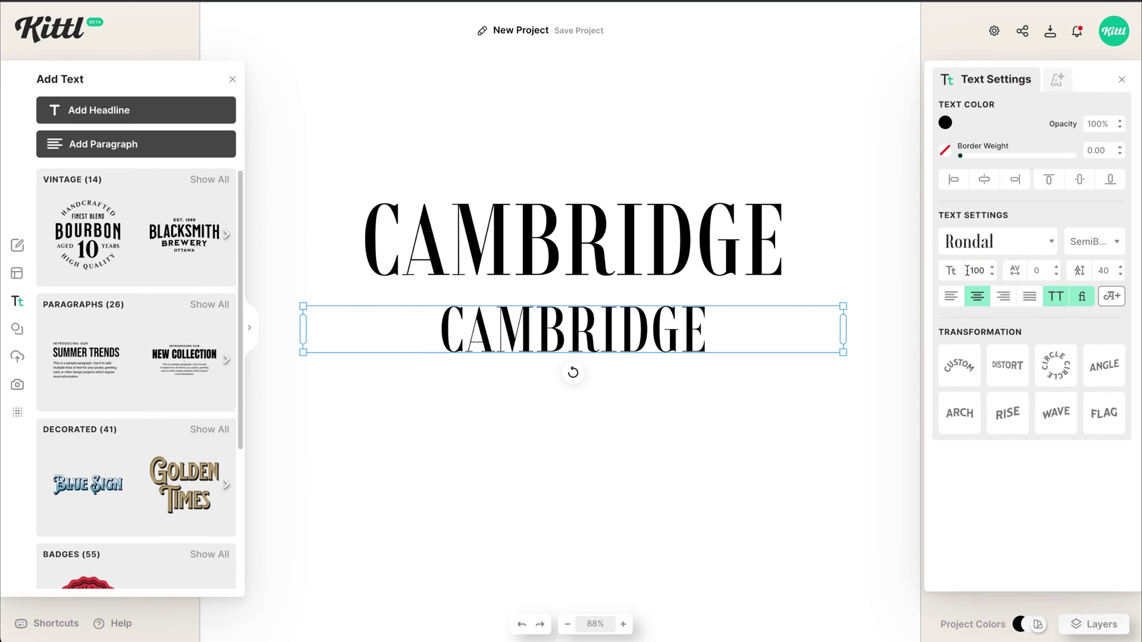
Replace the wording of the lower CAMBRIDGE copy with "Tennis Academy"
double_click(671, 327)
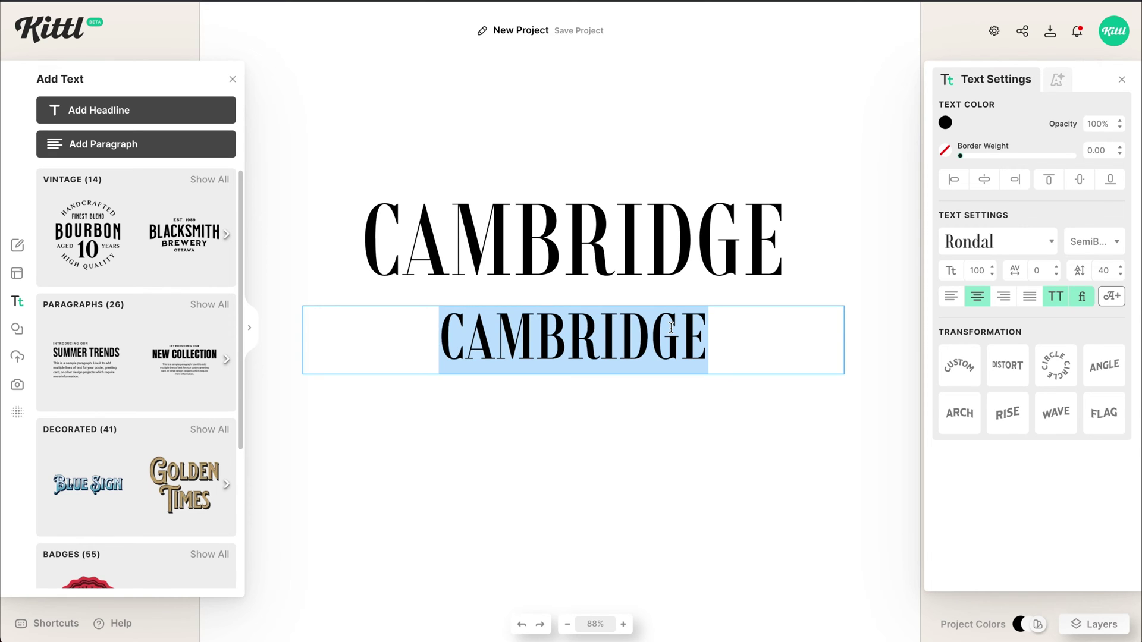
text(Tennis )
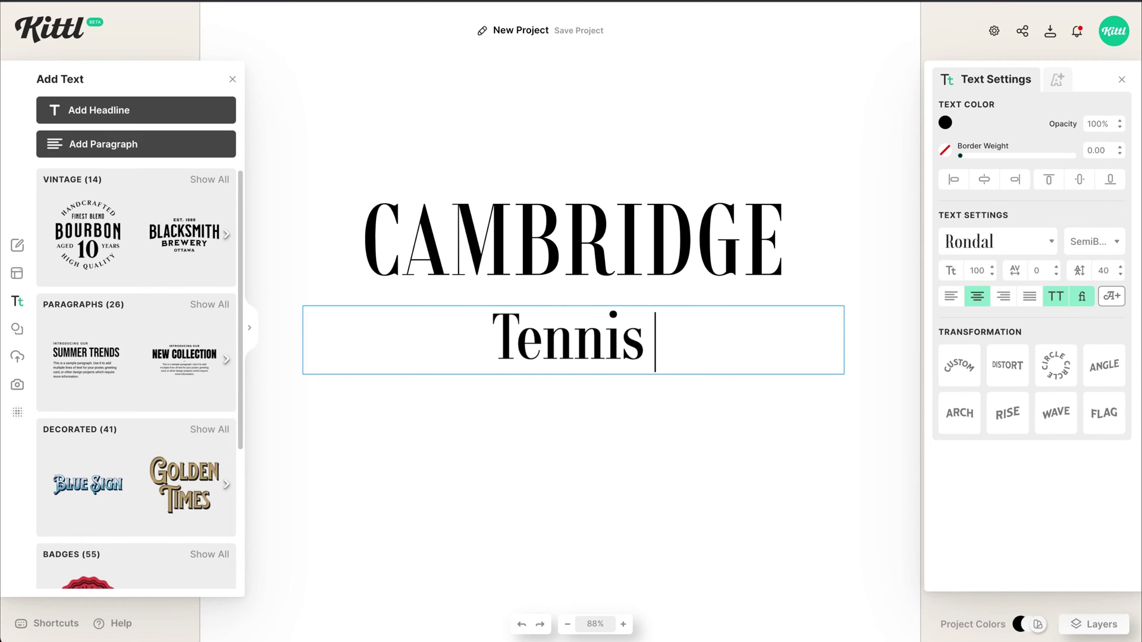
text(A)
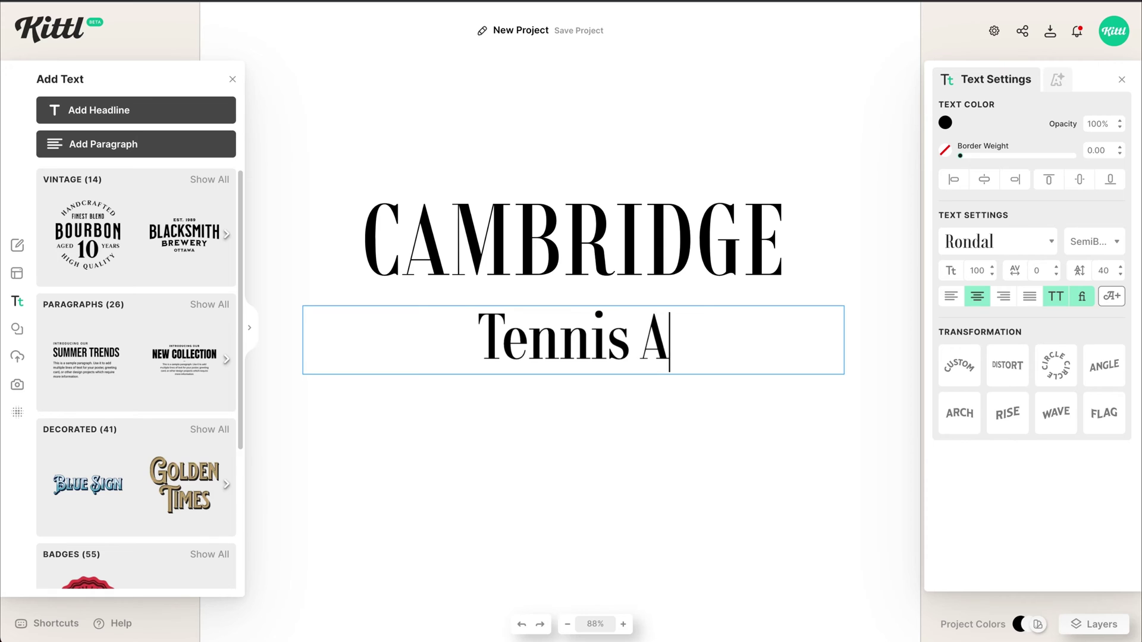
text(cademy)
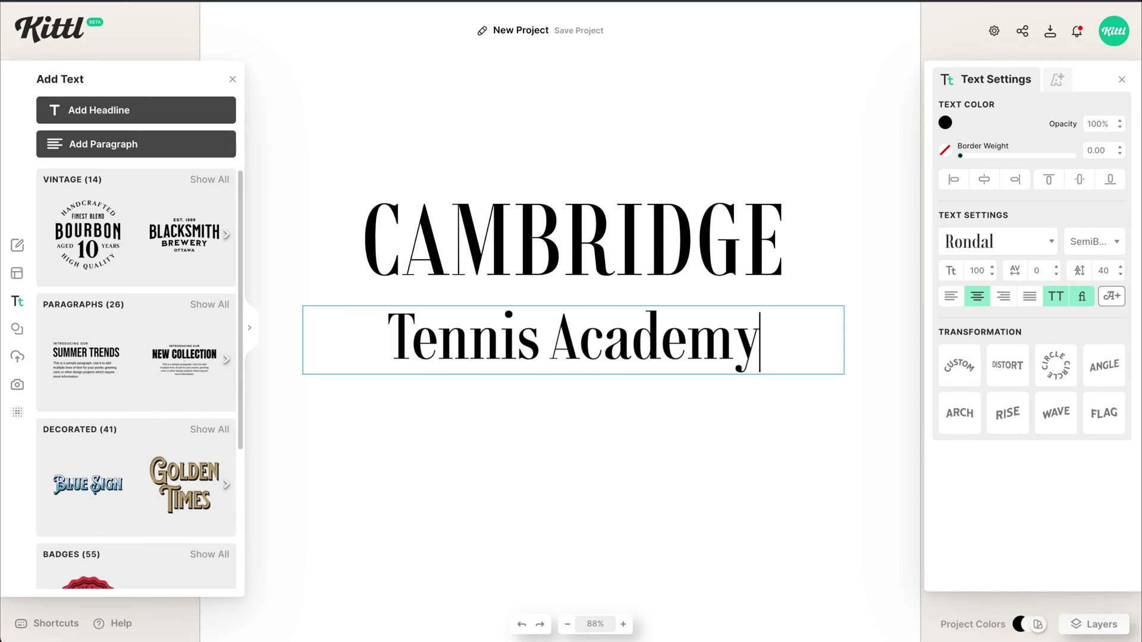
key(Escape)
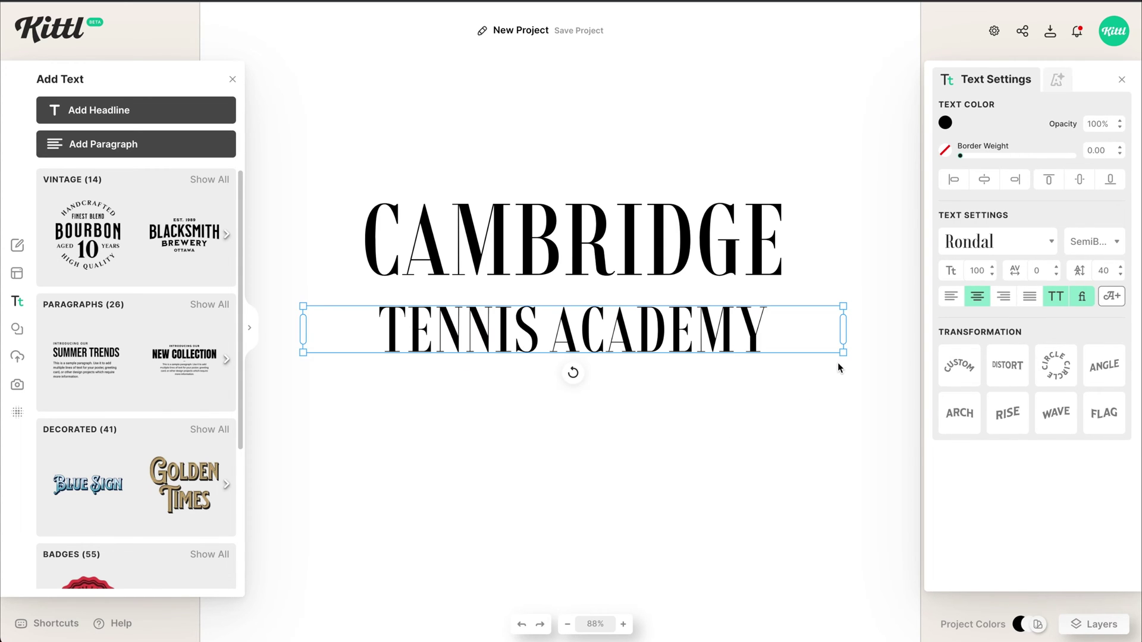
Restyle TENNIS ACADEMY in Old Benchville at size 43 with 140 letter spacing, stacked on two lines centred beneath CAMBRIDGE
scroll(808, 306, up, 1)
scroll(808, 305, left, 1)
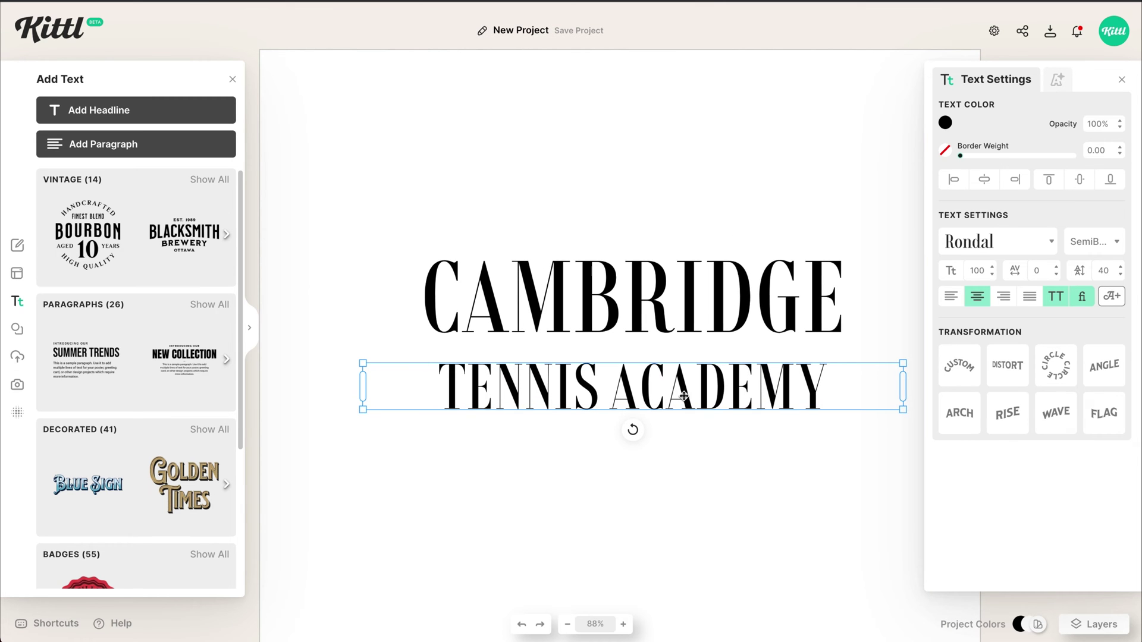
click(975, 244)
click(774, 74)
scroll(801, 149, down, 15)
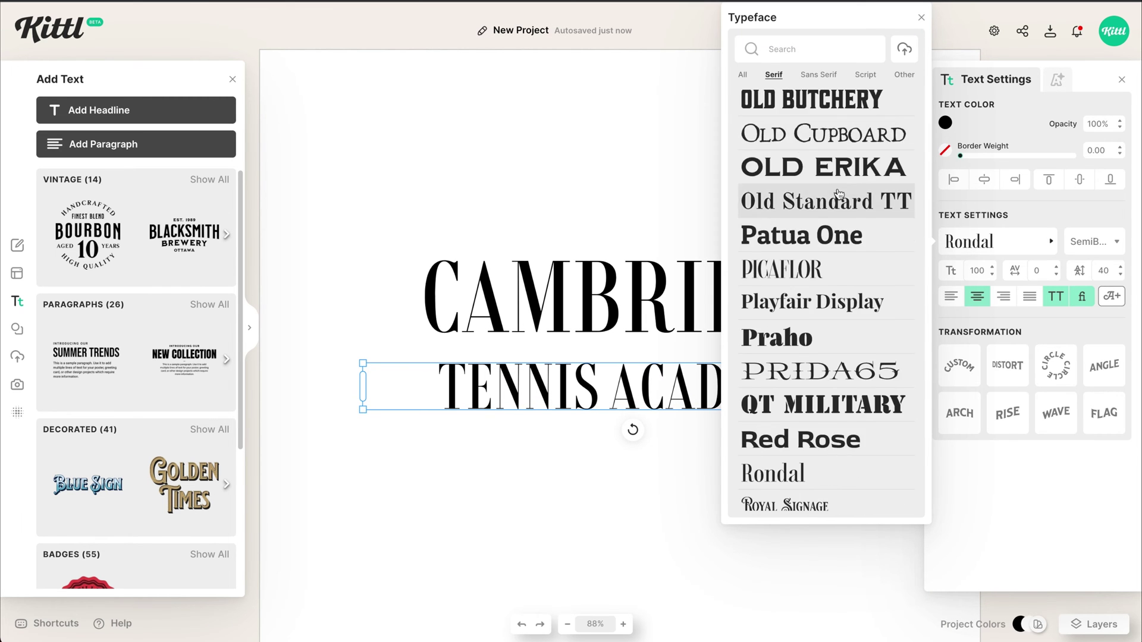
scroll(803, 172, up, 2)
click(803, 162)
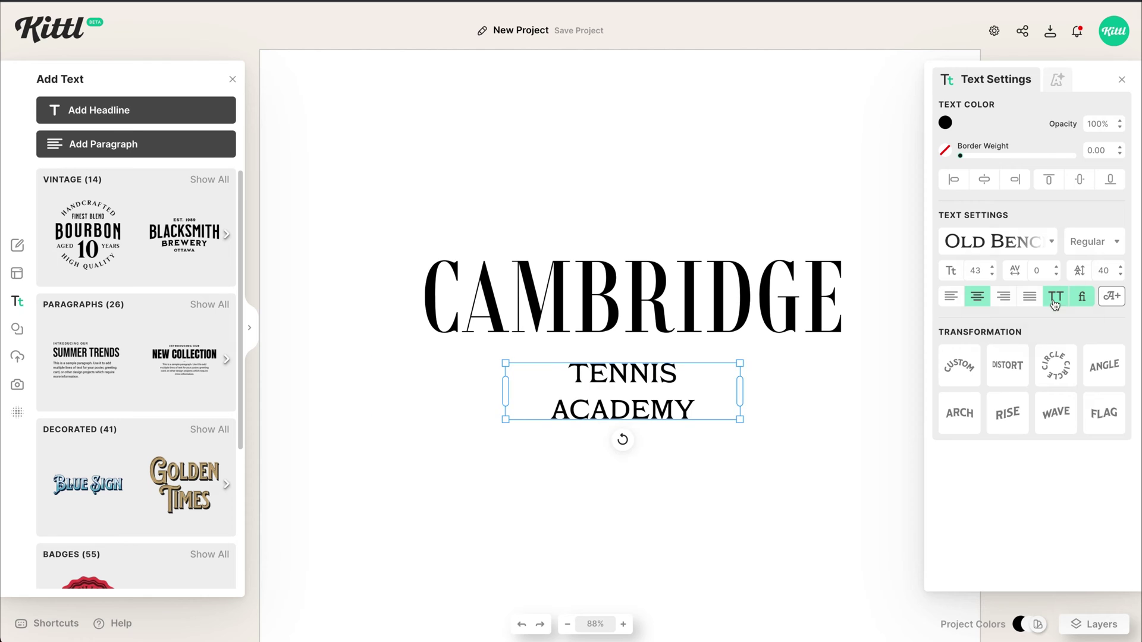
text(140)
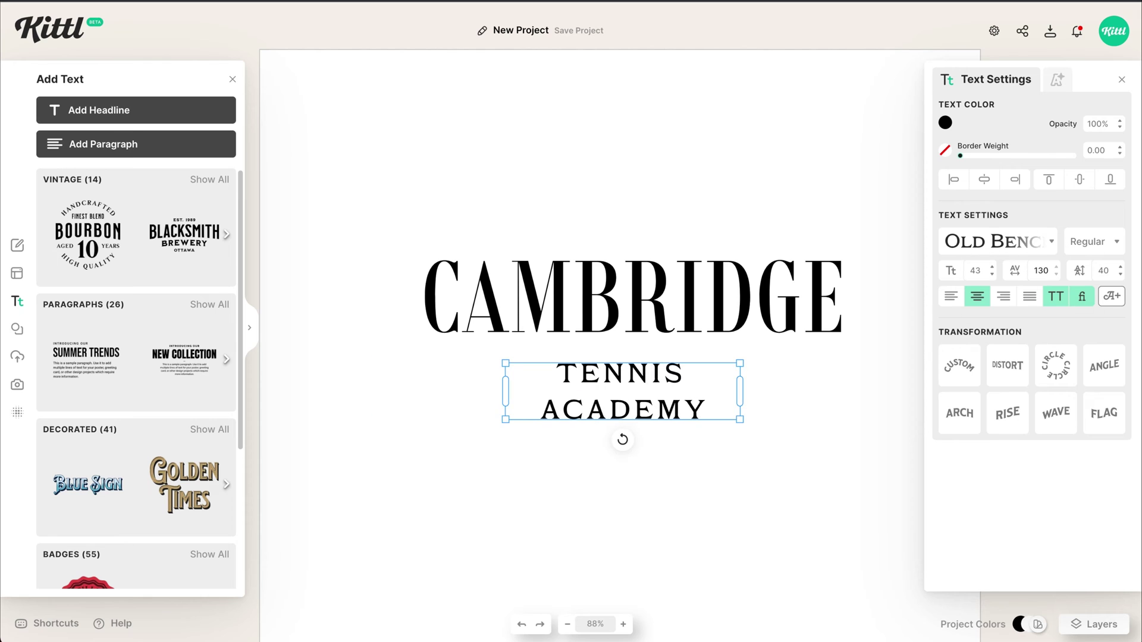
drag(660, 380, 666, 381)
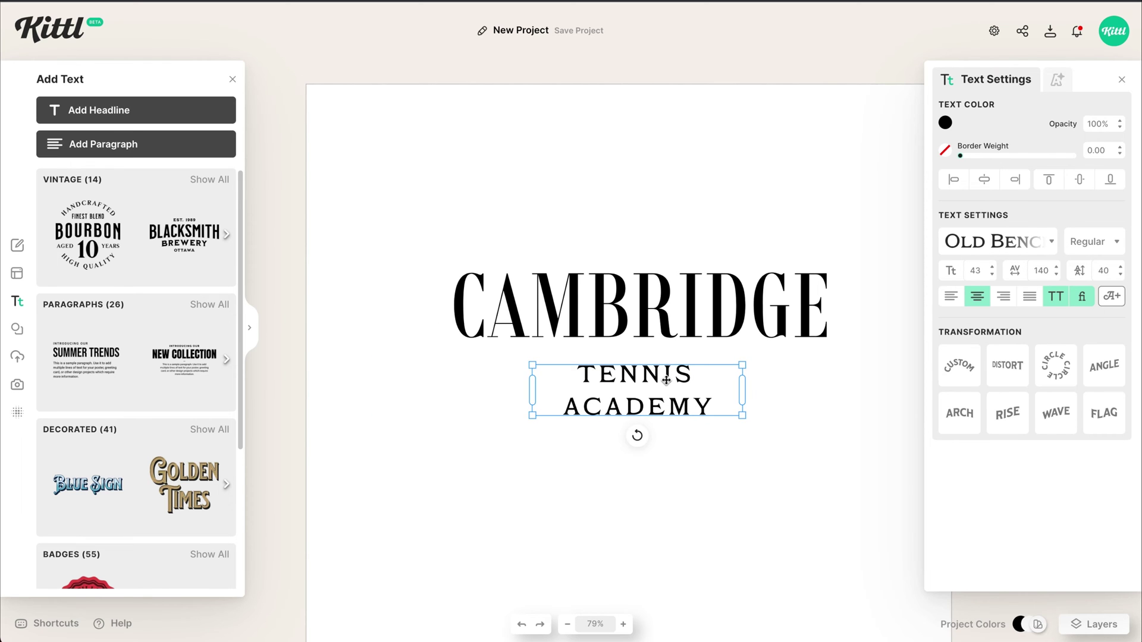
Set the CAMBRIDGE text's font size to 138 and move it slightly closer to TENNIS ACADEMY
click(658, 316)
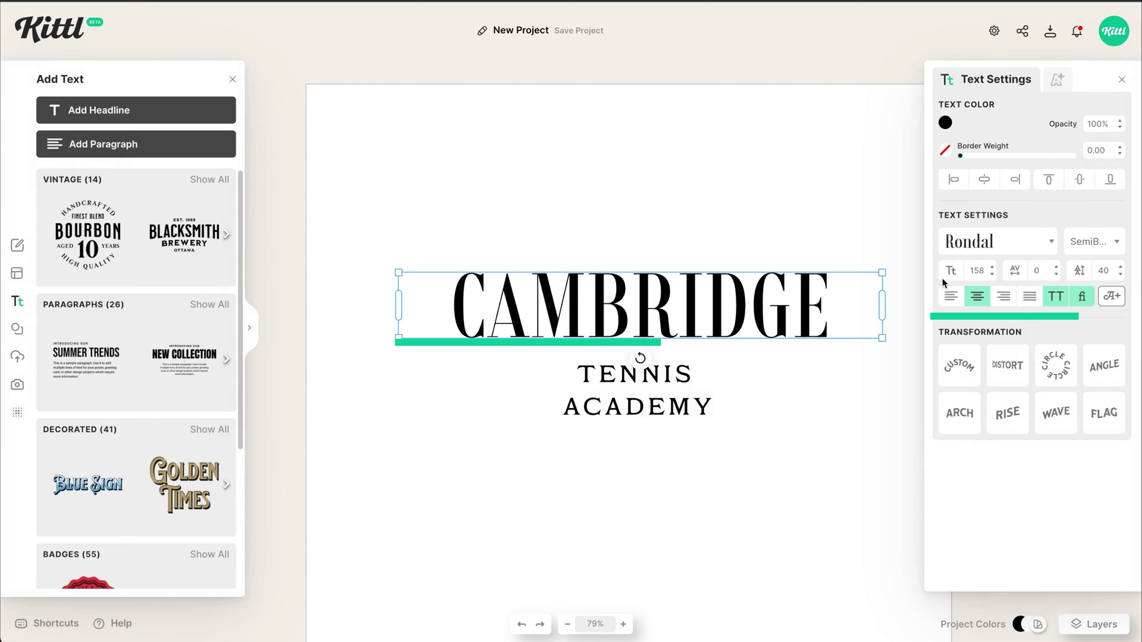
double_click(976, 272)
text(138)
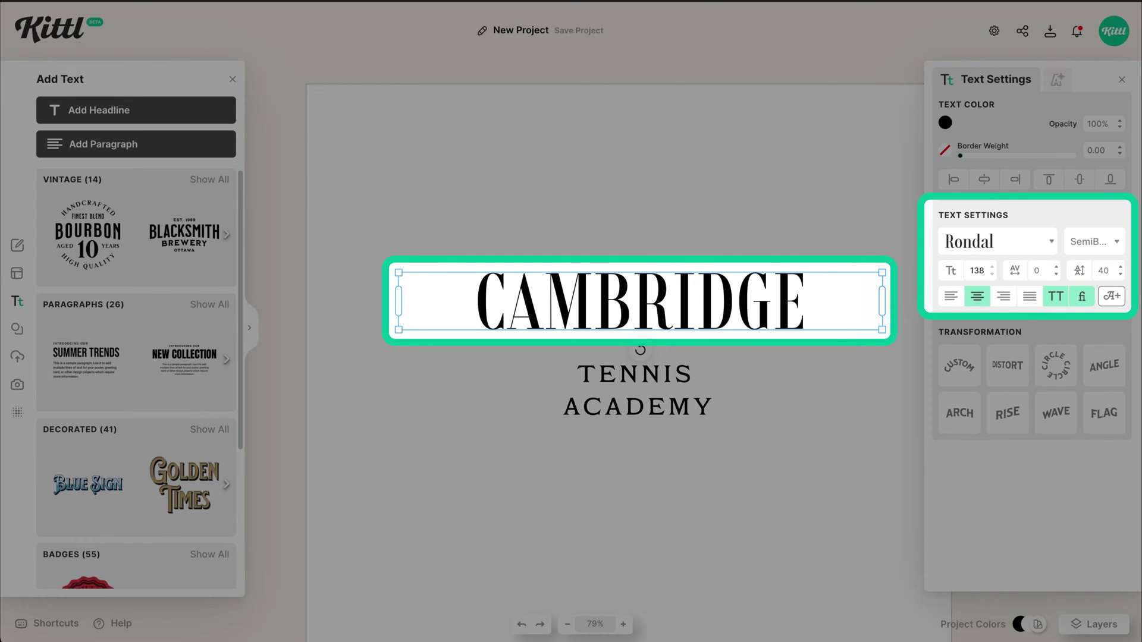
drag(731, 301, 729, 308)
scroll(652, 359, up, 2)
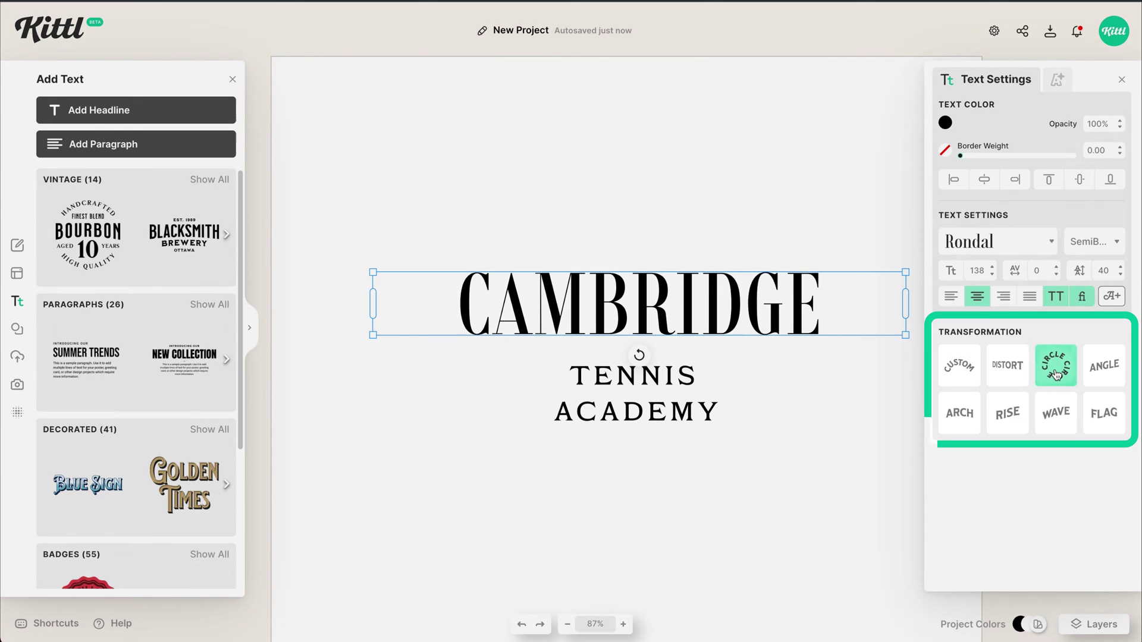
Apply the Circle transformation to CAMBRIDGE, tighten its circle and position the arch around TENNIS ACADEMY
click(1057, 374)
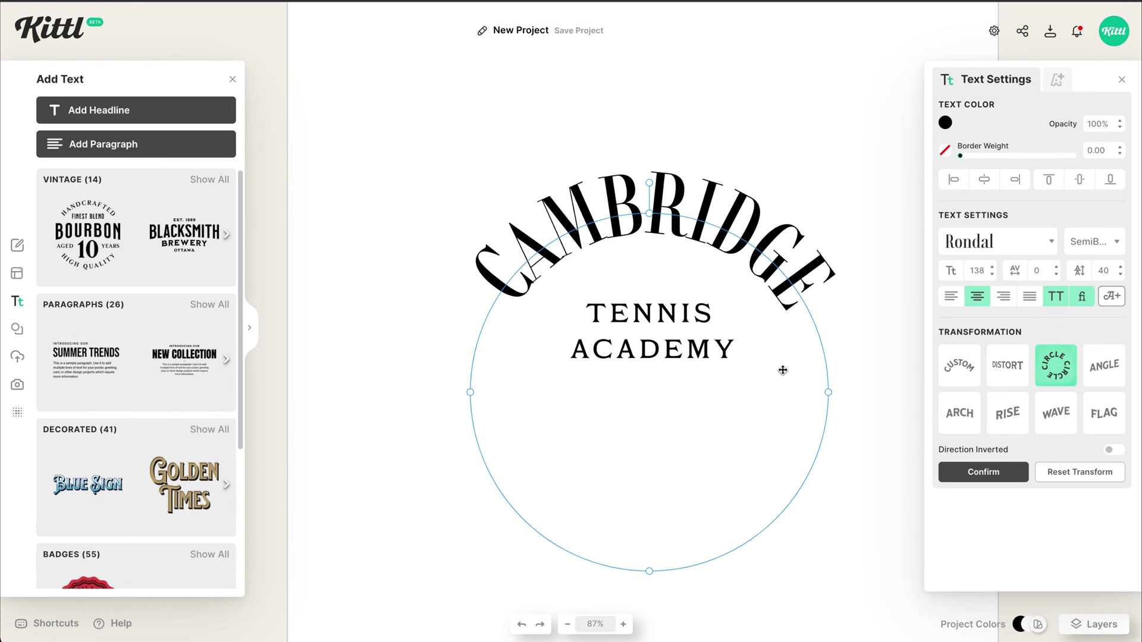
drag(675, 531, 656, 455)
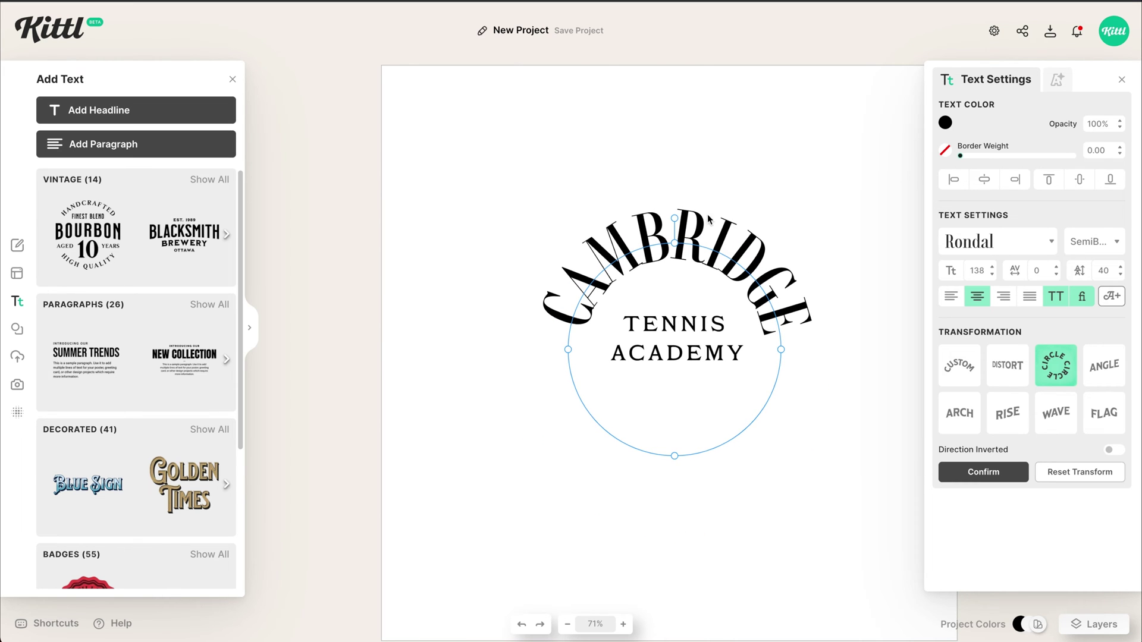
drag(695, 229, 696, 243)
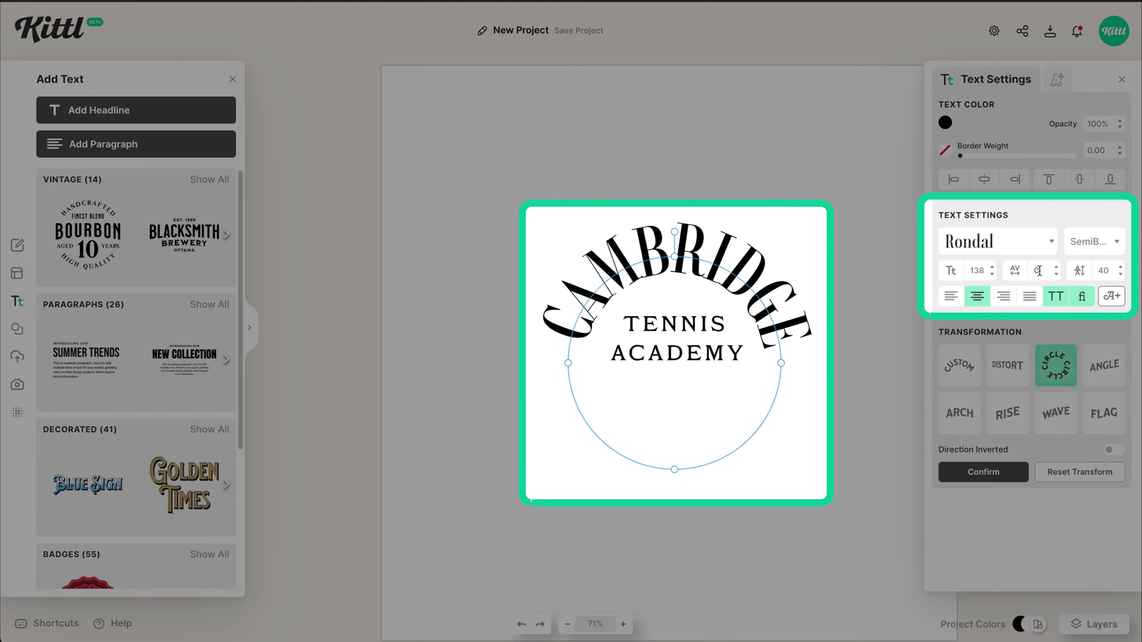
Set the arched CAMBRIDGE text's letter spacing to 40 and its font size to 128
click(1039, 272)
text(40)
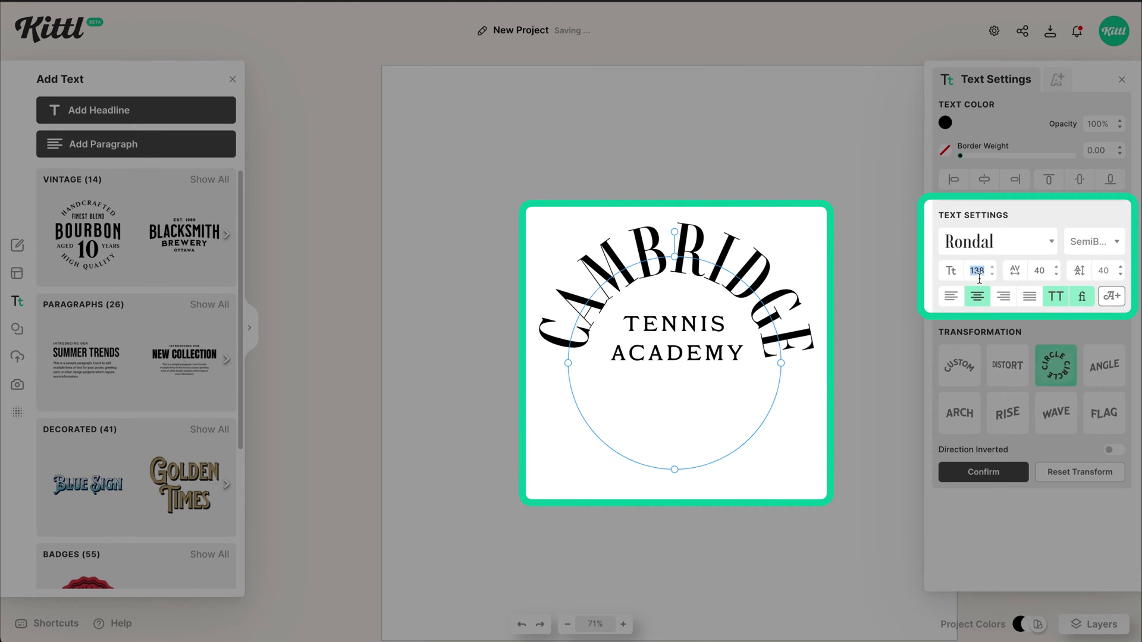
text(118)
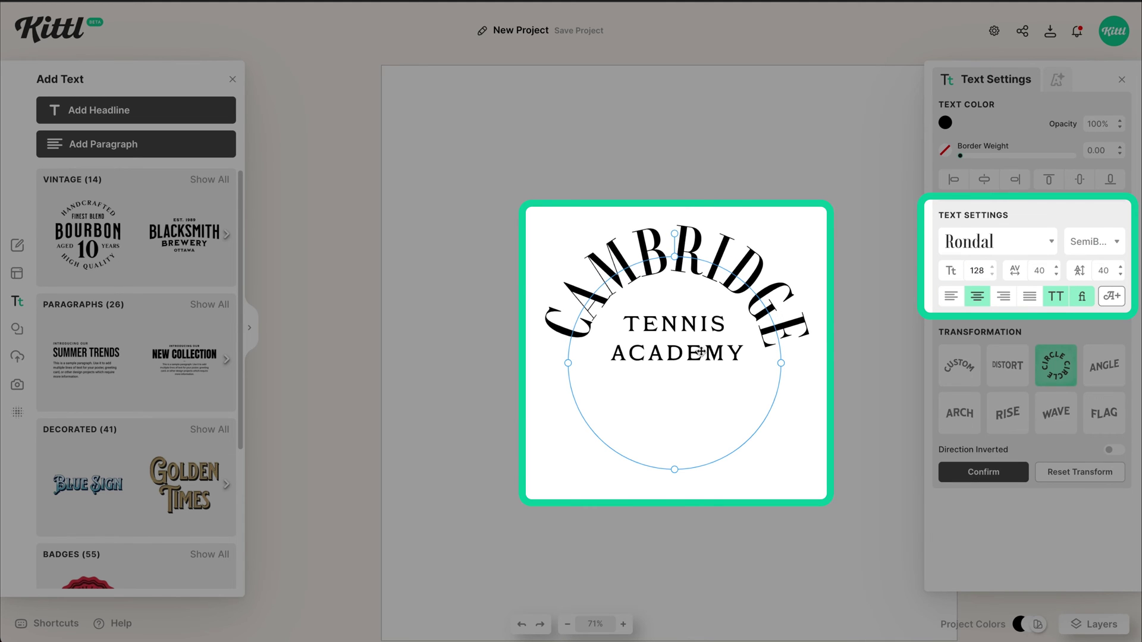
Scale TENNIS ACADEMY down to a font size of about 39 and place it inside the arch
click(692, 333)
drag(772, 362, 711, 337)
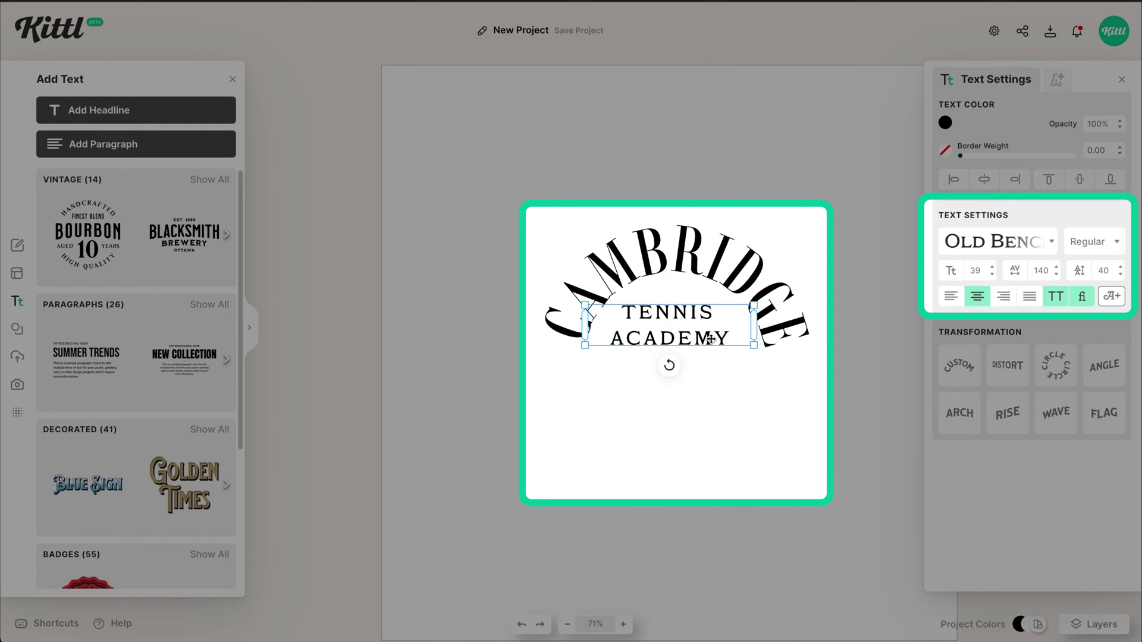
Edit the CAMBRIDGE circle transform and shift the lettering slightly counterclockwise to balance the arch
click(710, 309)
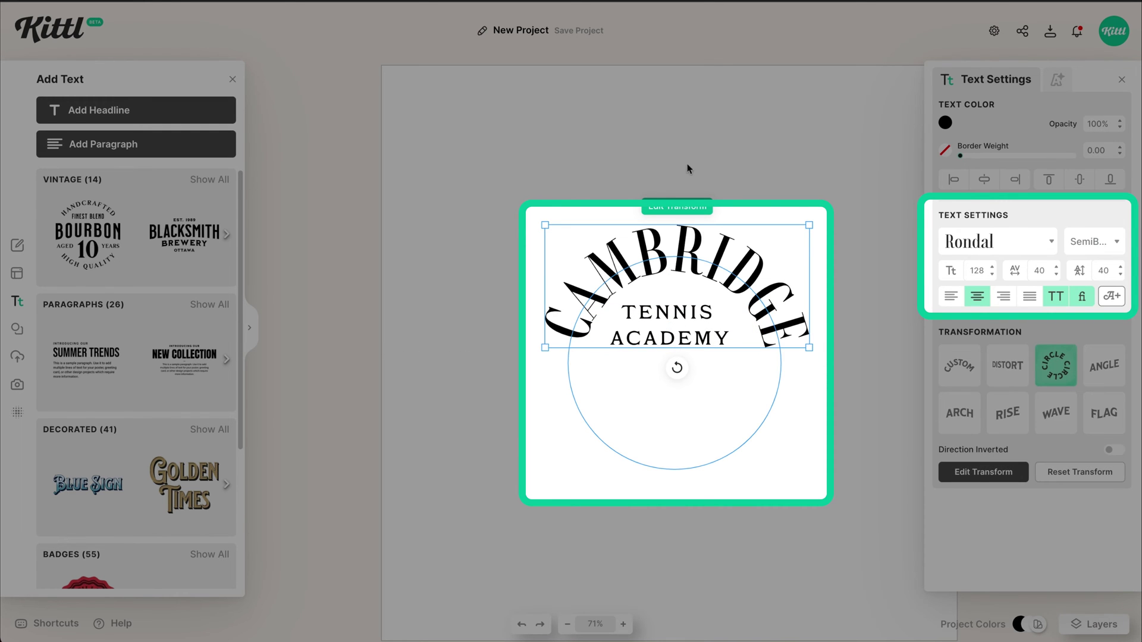
click(678, 208)
drag(672, 233, 668, 234)
Centre CAMBRIDGE and TENNIS ACADEMY horizontally on each other
drag(703, 178, 638, 397)
click(984, 155)
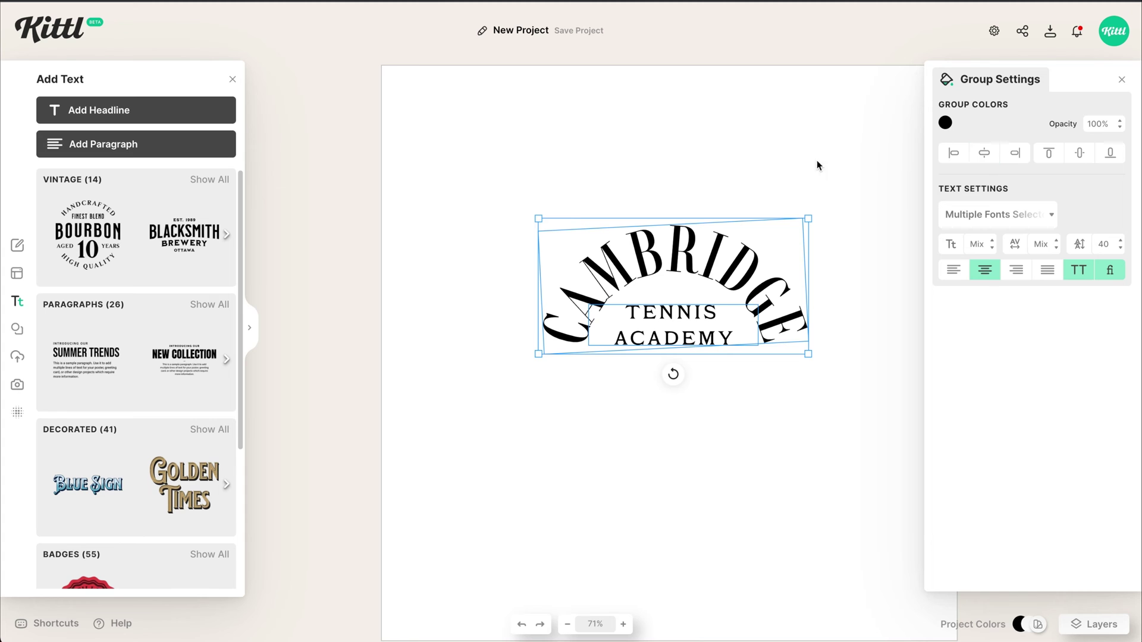
click(855, 185)
scroll(754, 201, down, 1)
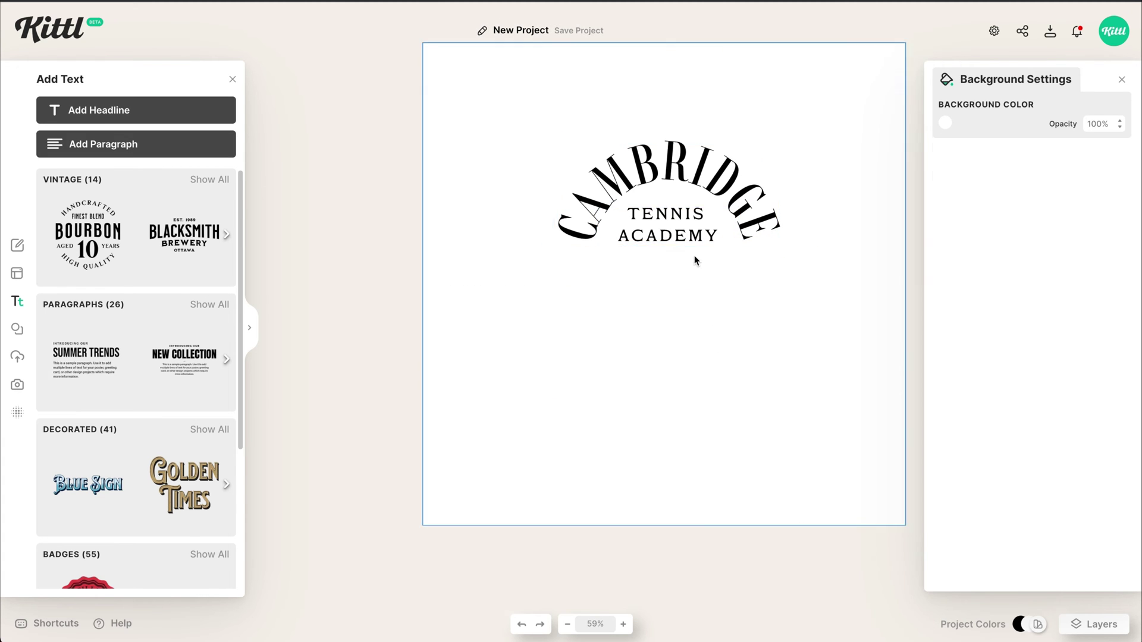
scroll(694, 255, up, 2)
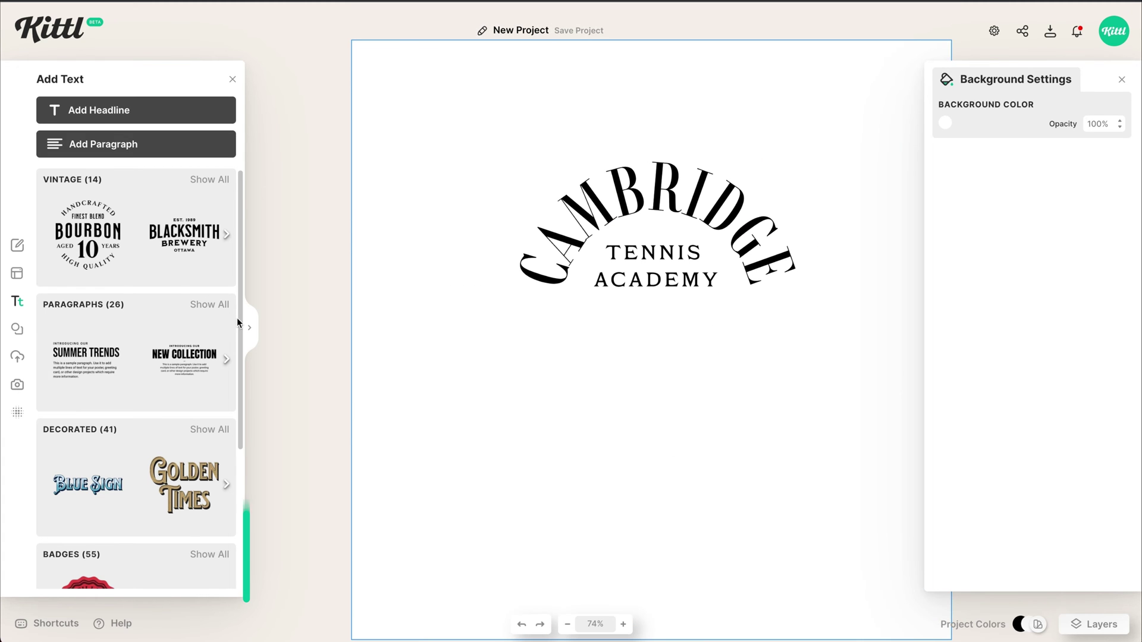
Search the elements for "tennis" and place the black upright tennis racket below the lettering
click(17, 329)
click(130, 110)
text(tennis)
key(Return)
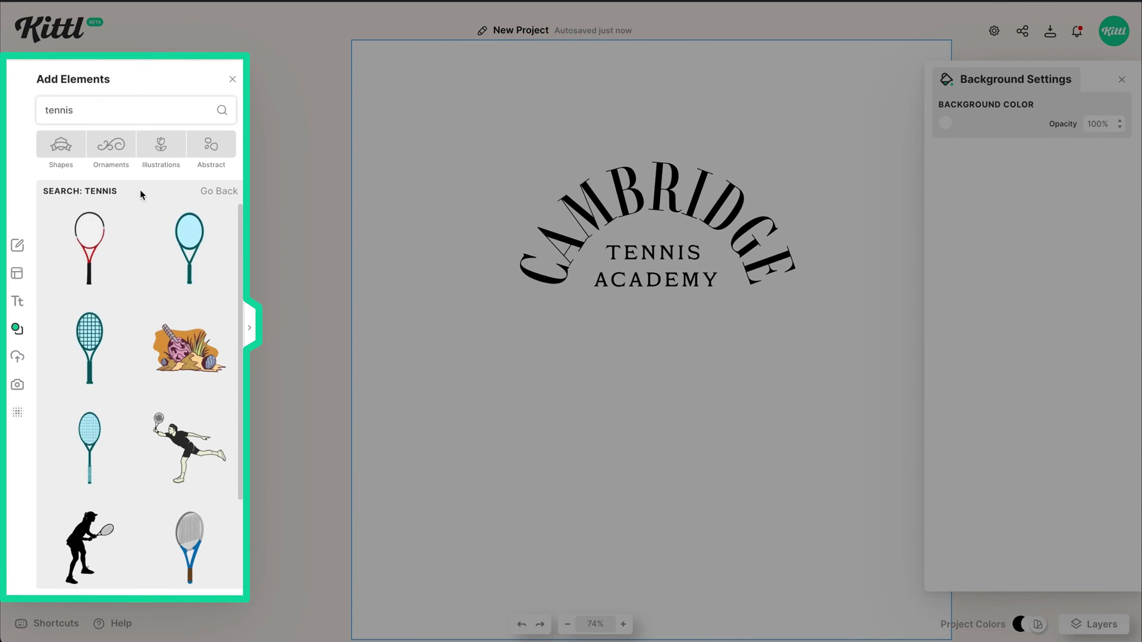
scroll(156, 267, down, 5)
scroll(177, 319, down, 5)
drag(189, 250, 582, 359)
Tilt the racket diagonally and cross it with a mirrored copy below the lettering
drag(582, 415, 622, 400)
drag(600, 402, 690, 470)
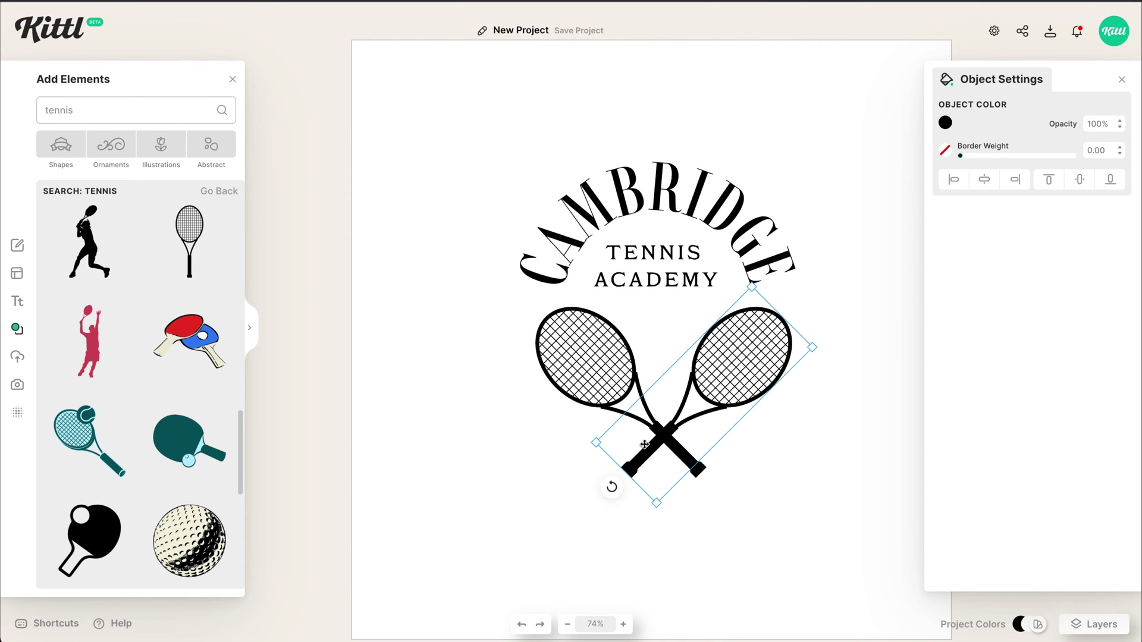
Group the two crossed rackets and centre them beneath the arched lettering
right_click(797, 387)
click(724, 374)
scroll(759, 199, down, 3)
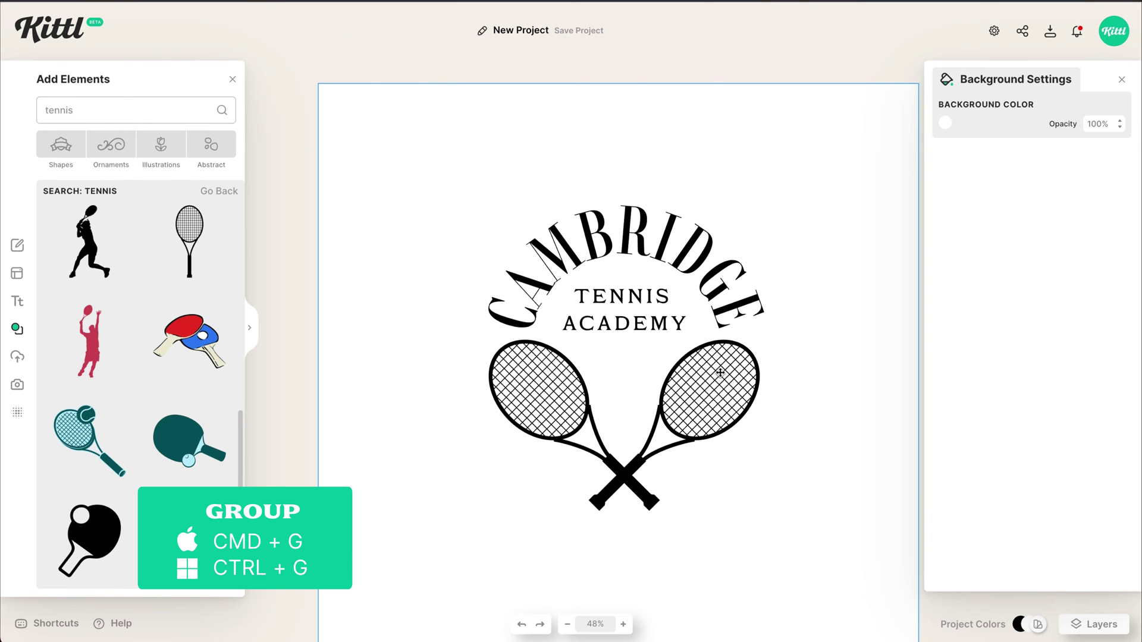
click(690, 421)
click(830, 430)
Add the round tennis ball from the search results and place it between the racket heads, below ACADEMY
scroll(91, 302, up, 2)
scroll(89, 302, down, 5)
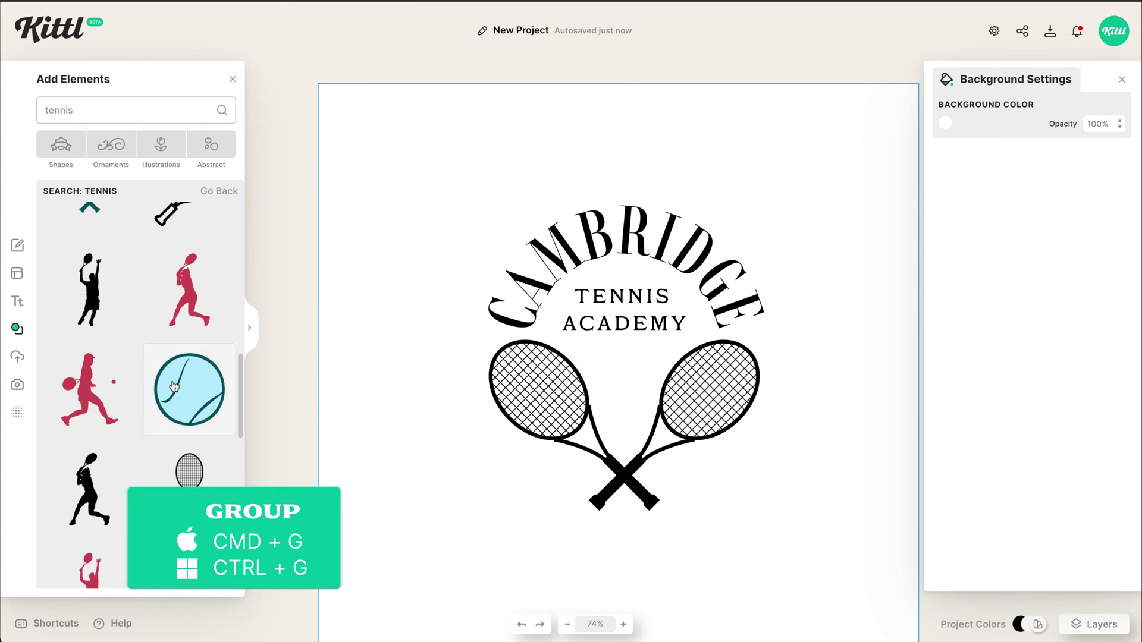
click(183, 297)
drag(658, 329, 621, 367)
Recolour the tennis ball solid black with white seam lines
click(966, 123)
click(774, 390)
click(989, 298)
click(945, 122)
click(753, 390)
click(752, 287)
click(721, 451)
Search the elements for "star" and place a solid black five-pointed star between the rackets, below the tennis ball
triple_click(96, 110)
text(star)
key(Return)
scroll(156, 309, down, 8)
scroll(155, 308, down, 5)
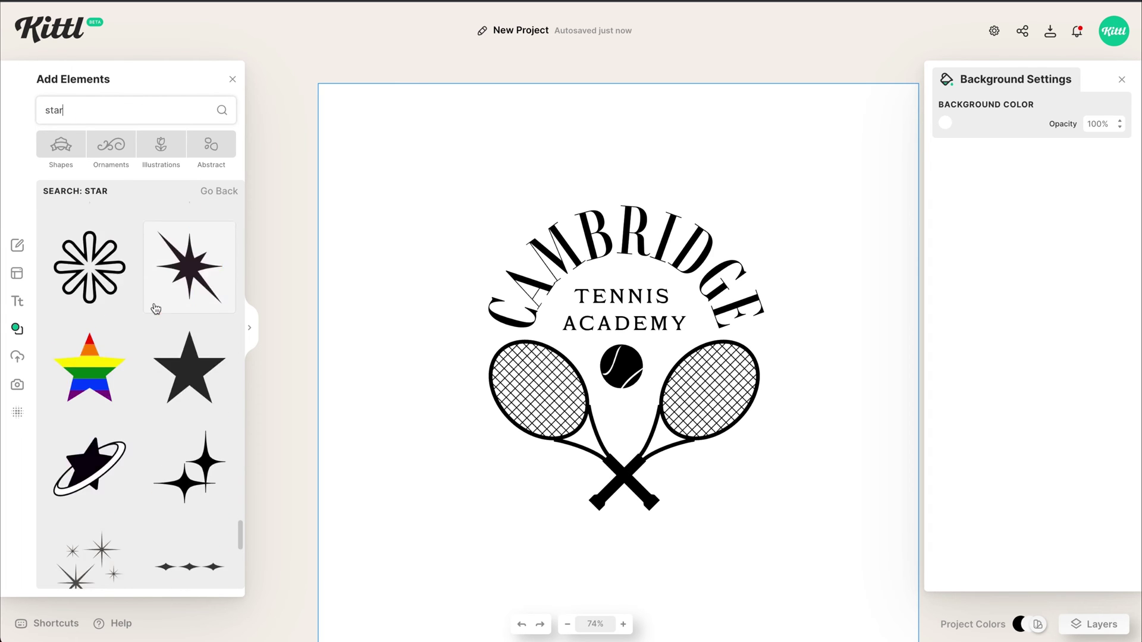
click(189, 321)
click(945, 123)
click(753, 390)
click(717, 452)
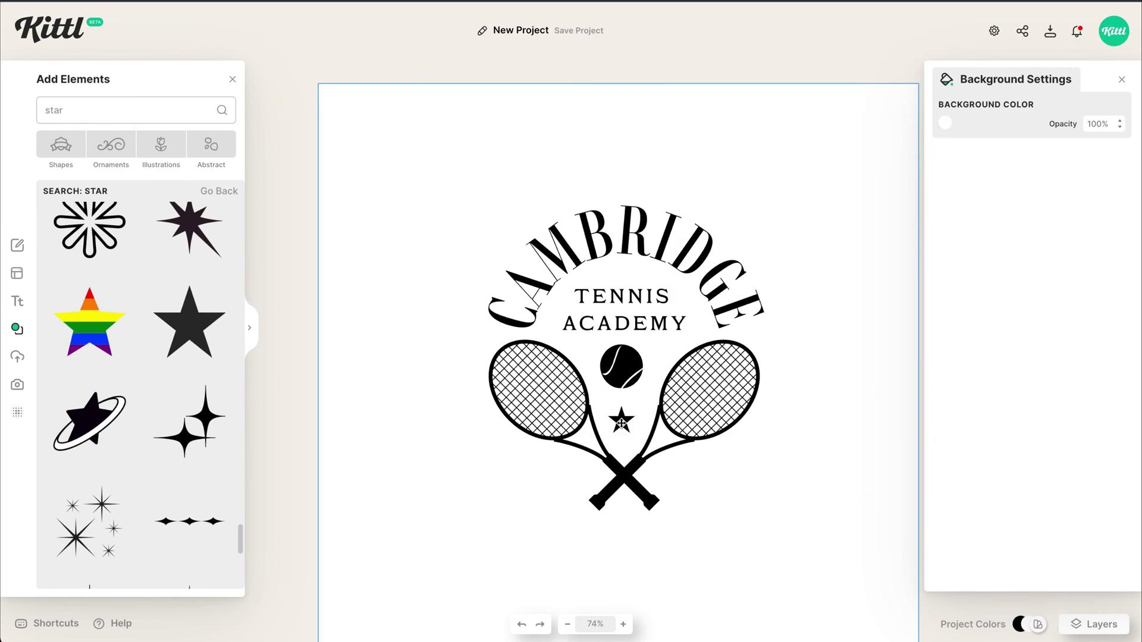
Open the full Banners collection in the shape elements
scroll(622, 426, down, 3)
drag(462, 120, 796, 530)
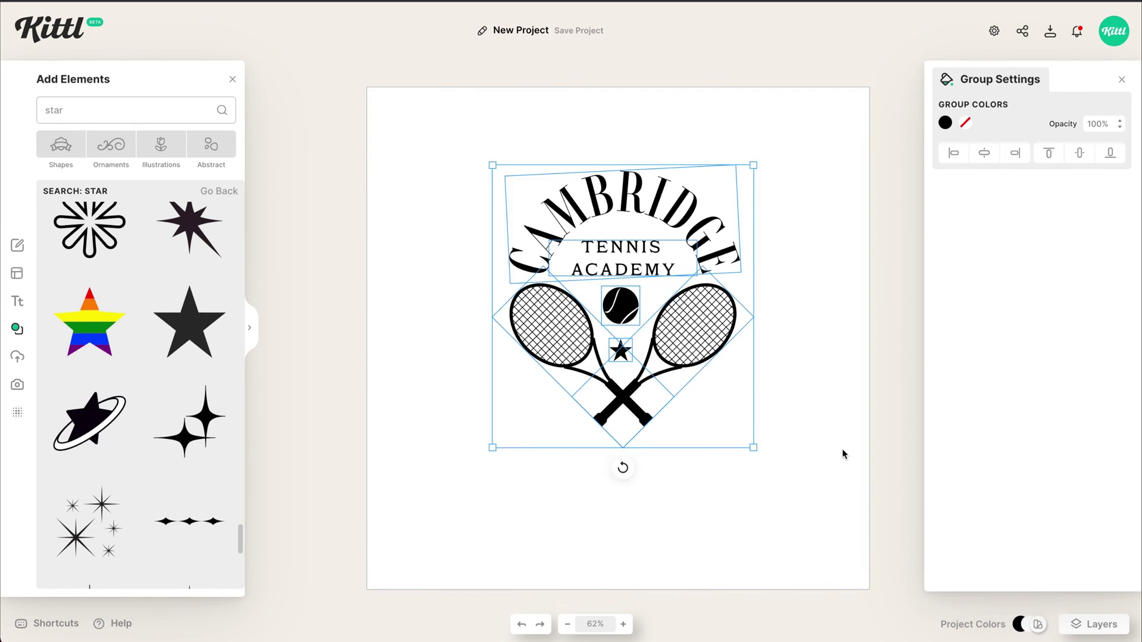
click(844, 454)
click(61, 144)
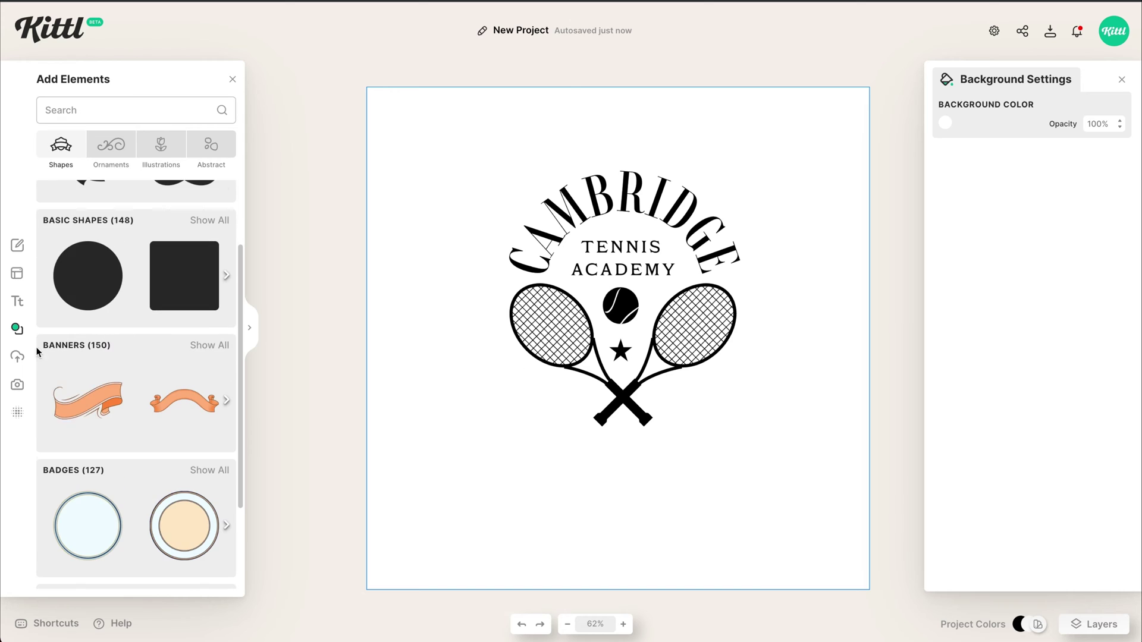
click(212, 345)
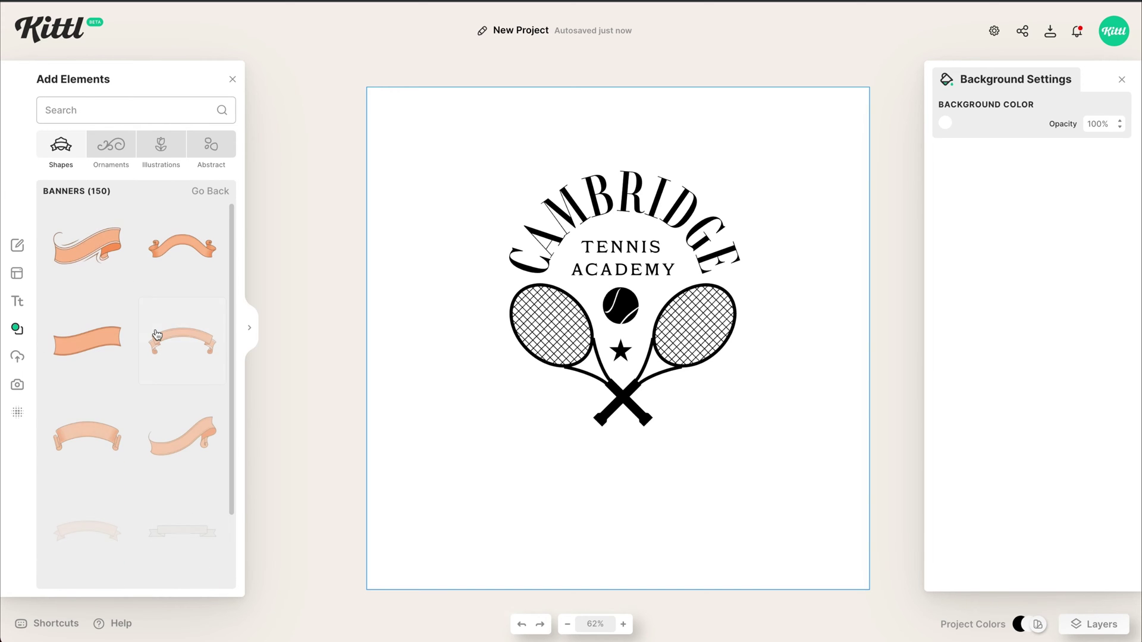
scroll(157, 334, down, 1)
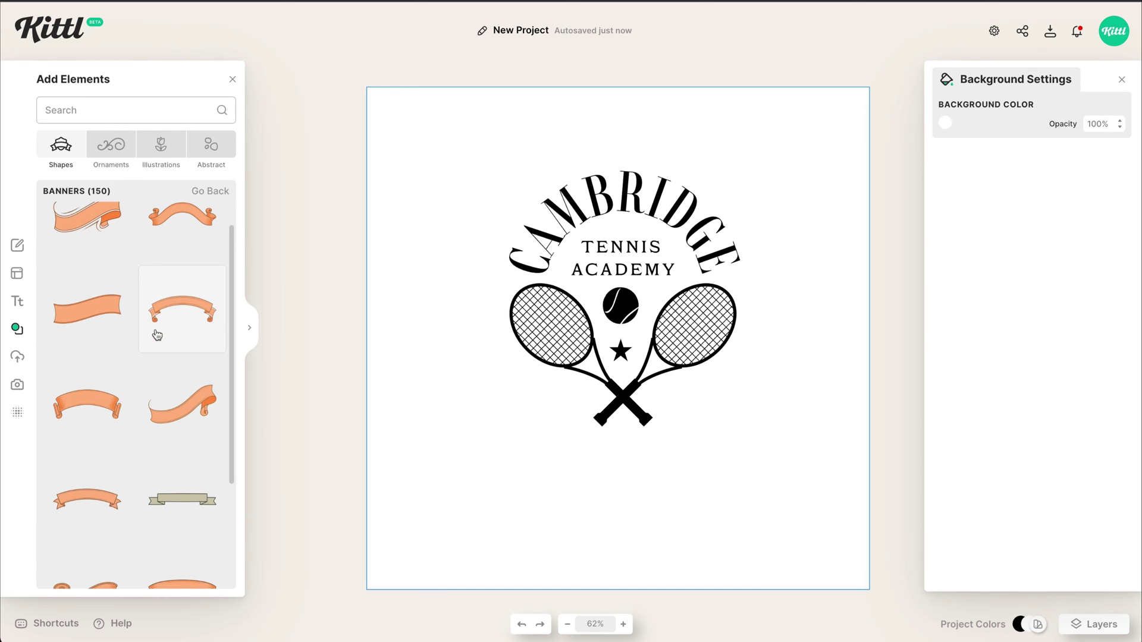
Try the arched scroll banner on the racket handles, but replace it with the small downward-curving ribbon banner with curly ends
click(201, 225)
drag(571, 323, 626, 405)
scroll(133, 346, down, 10)
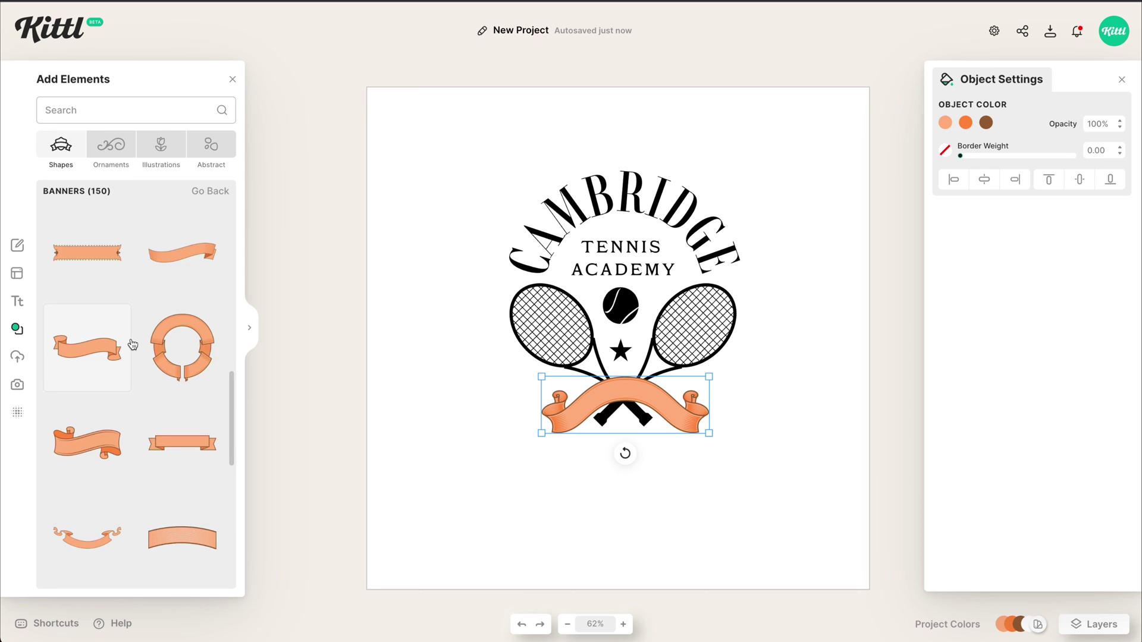
scroll(132, 344, down, 5)
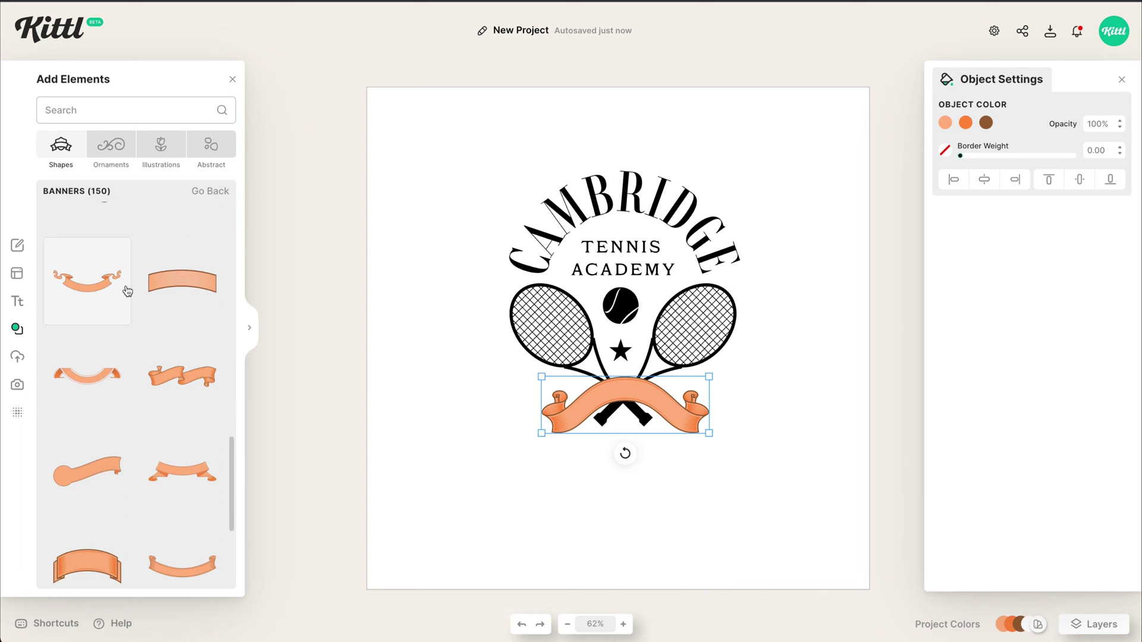
drag(576, 463, 575, 462)
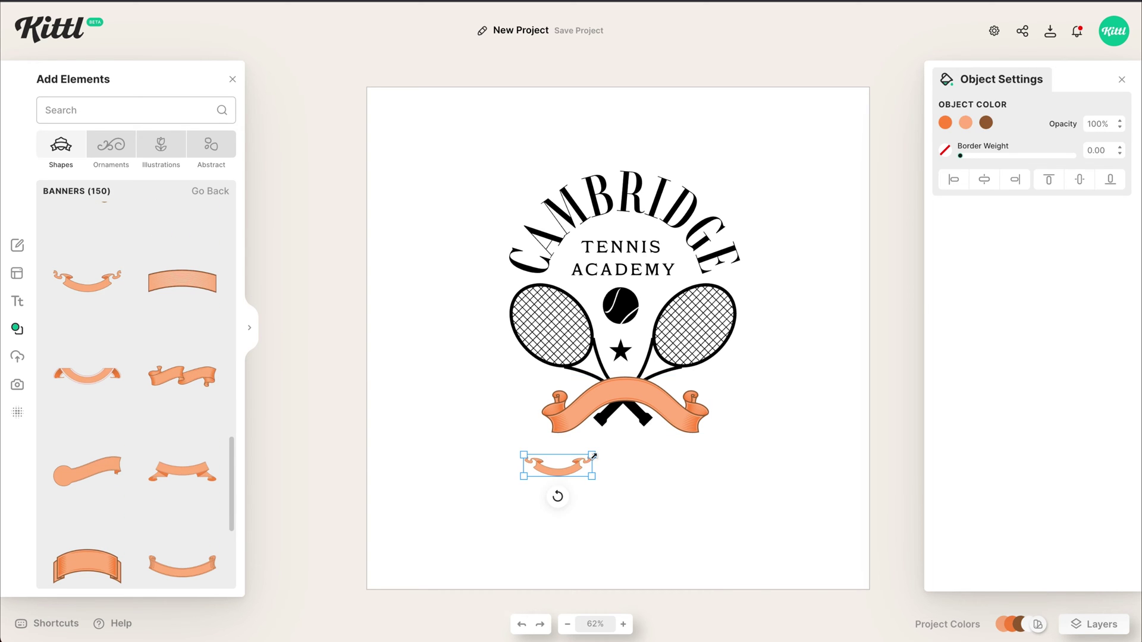
click(685, 413)
key(Delete)
Turn the ribbon banner upside down, enlarge it and centre it over the crossed racket handles
drag(571, 470, 642, 342)
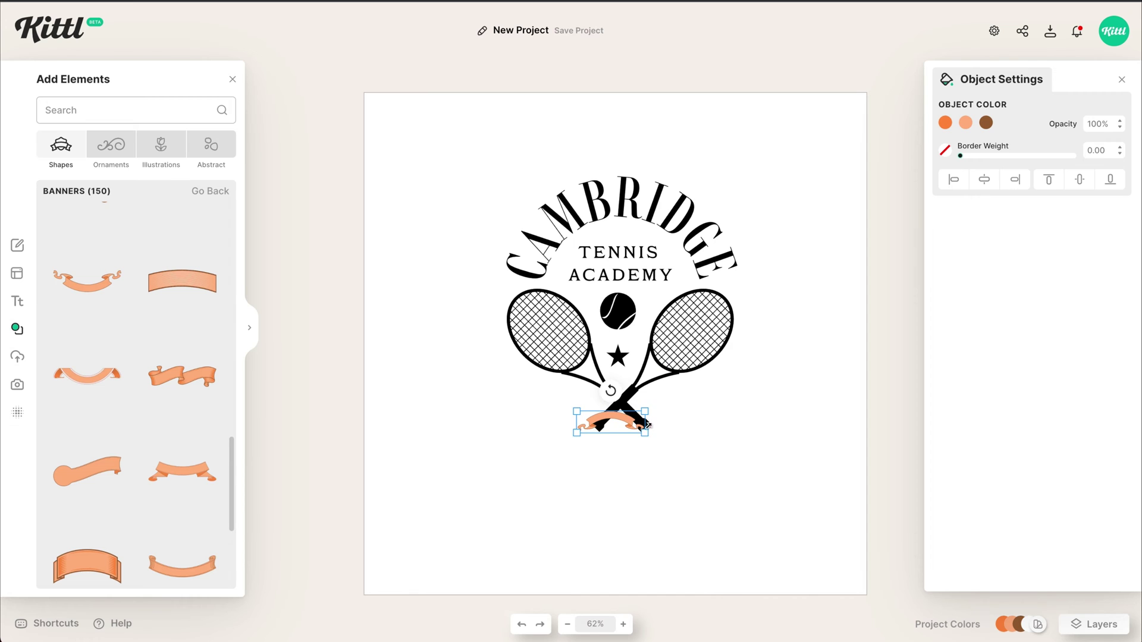
drag(645, 433, 837, 492)
drag(775, 458, 689, 427)
drag(750, 462, 703, 446)
mouse_move(636, 394)
mouse_down()
mouse_move(666, 395)
mouse_move(654, 396)
mouse_up()
Recolour the banner white with black folds and give it a black border with a weight of 1.60
scroll(653, 396, up, 2)
click(945, 123)
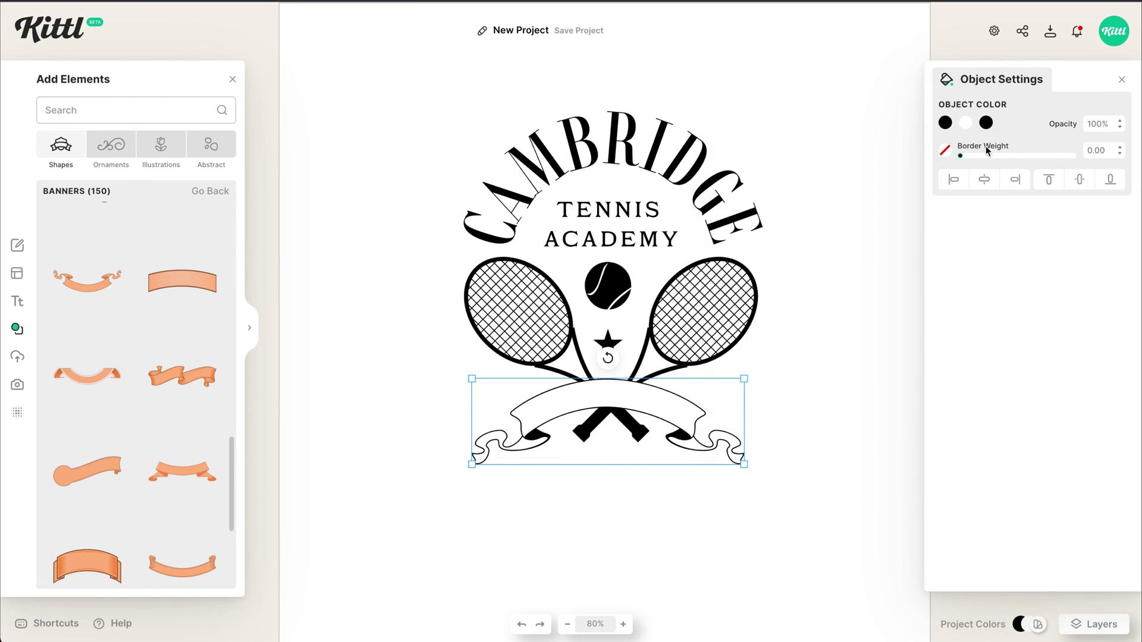
click(945, 150)
click(666, 406)
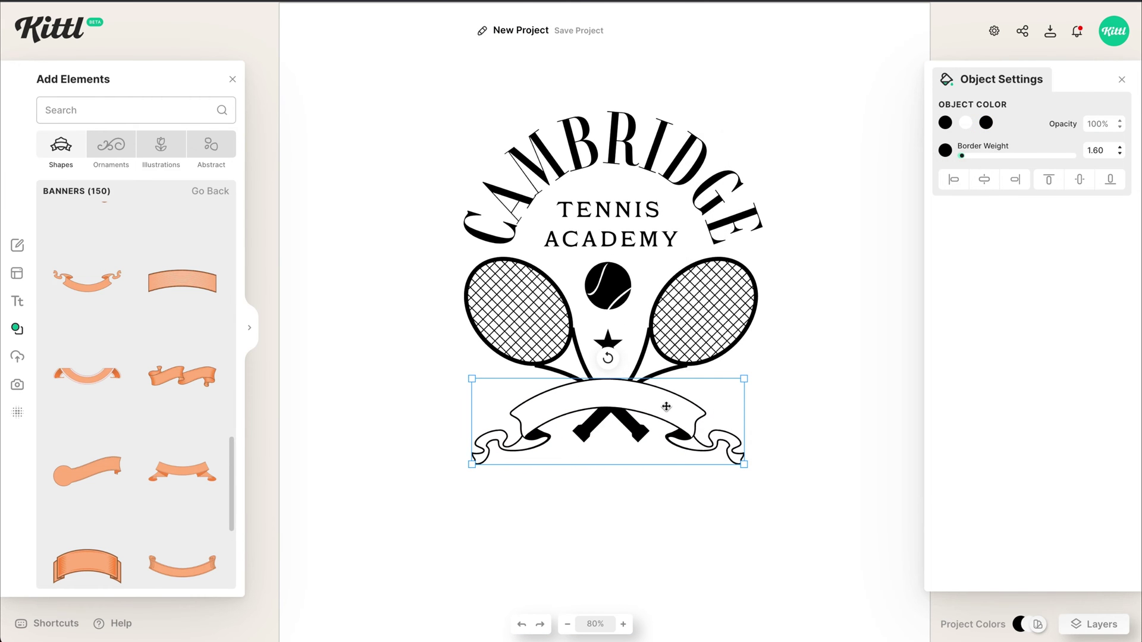
click(673, 511)
Centre the banner, rackets, star and tennis ball horizontally on each other
scroll(672, 512, down, 2)
drag(624, 533, 604, 280)
click(985, 161)
click(623, 494)
Duplicate the TENNIS ACADEMY text and place the copy below the banner
scroll(623, 494, right, 1)
scroll(624, 495, up, 2)
click(591, 222)
drag(590, 221, 590, 481)
Change the copied text to "Established" over "1989" and resize its box so each line fits in smaller lettering beneath the banner
double_click(589, 481)
key(ctrl+a)
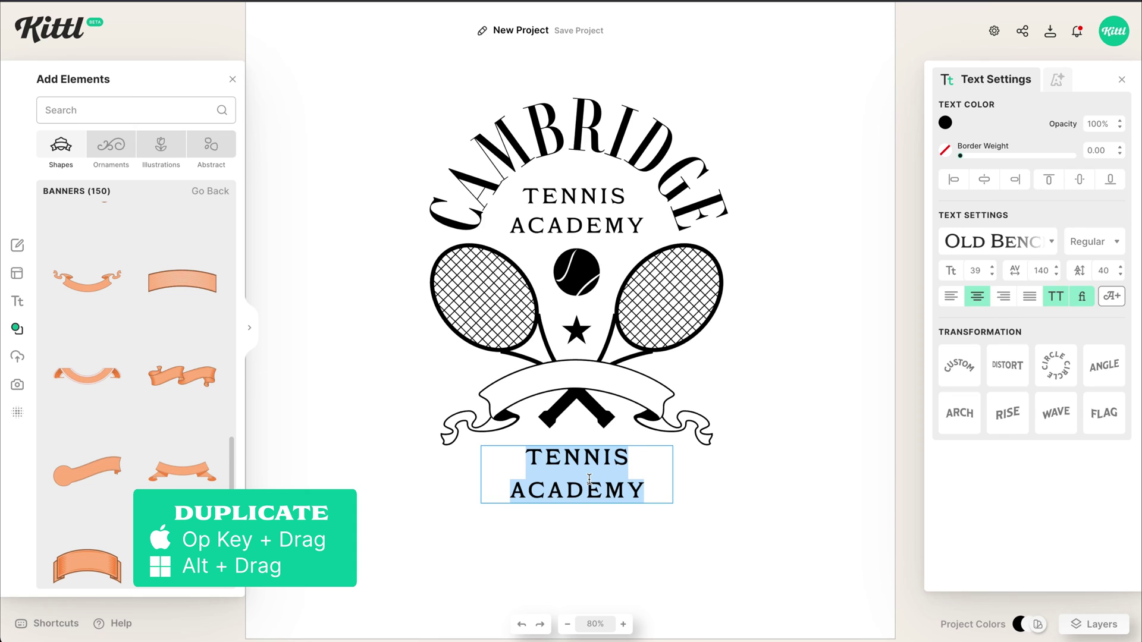
text(Established)
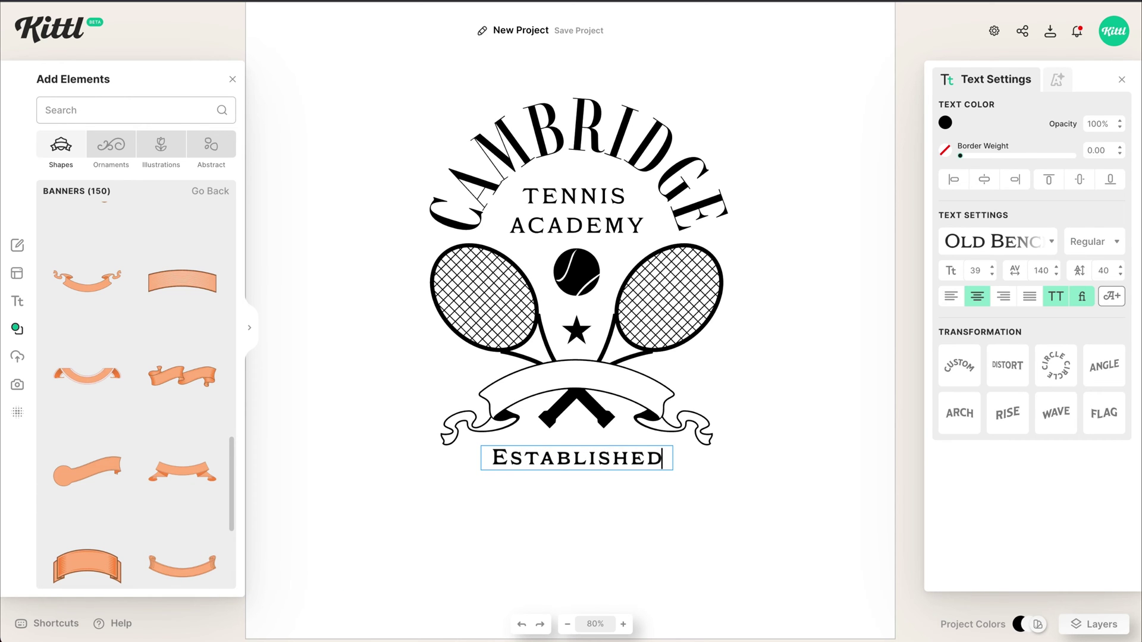
key(Return)
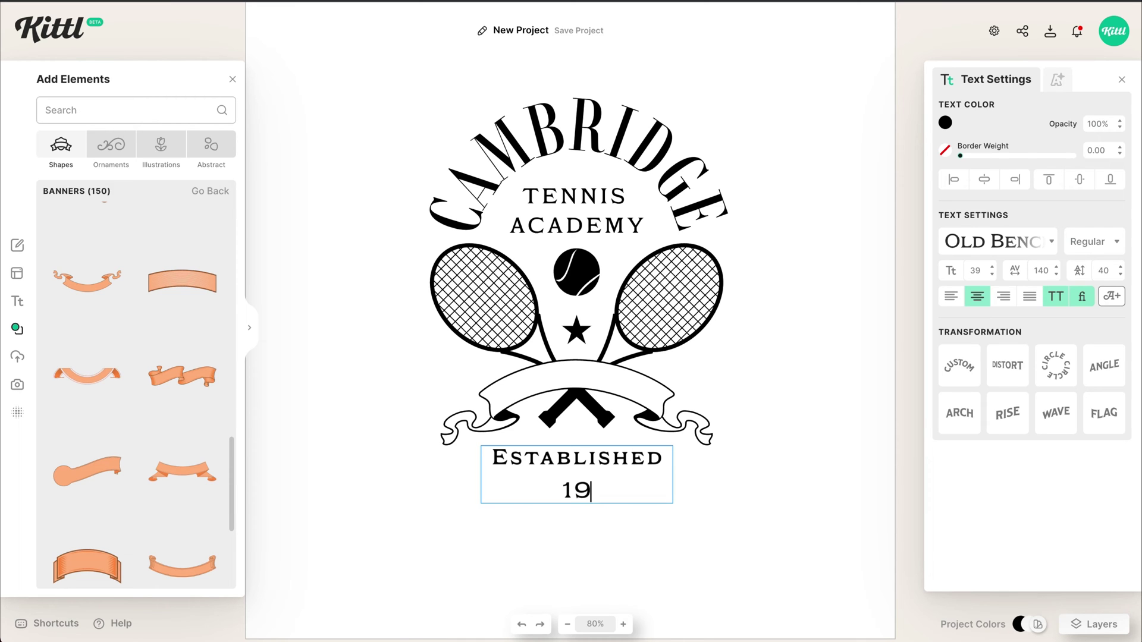
key(Escape)
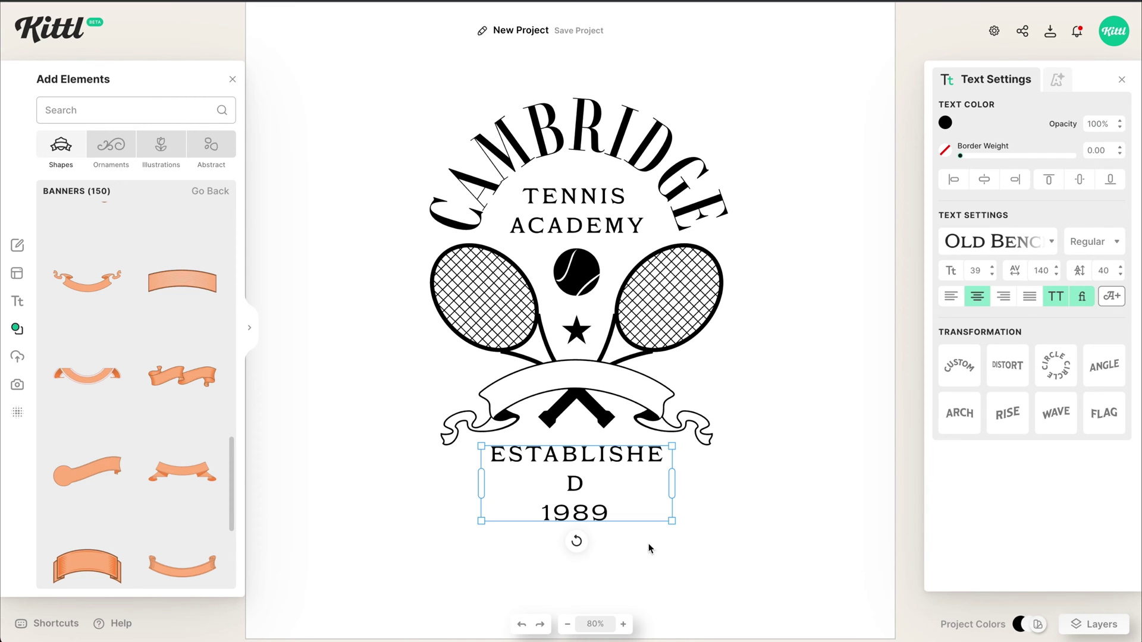
drag(674, 483, 713, 483)
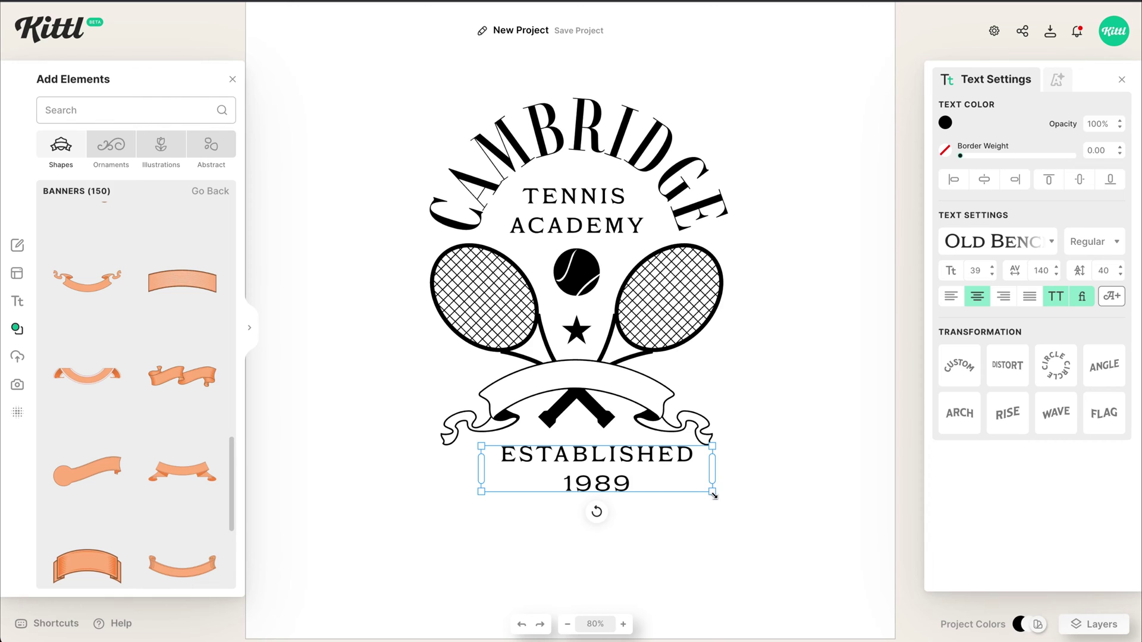
drag(709, 495, 671, 482)
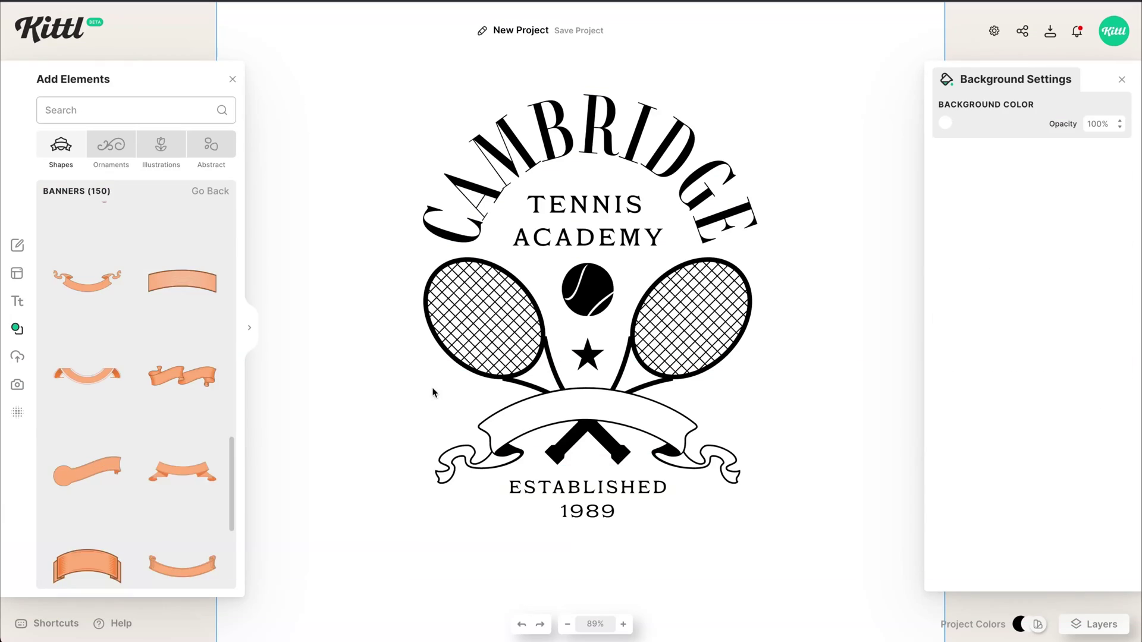
Search the elements for "branch" and add the slender outlined leafy branch to the design
click(126, 148)
click(126, 110)
text(b)
text(ranch)
key(Return)
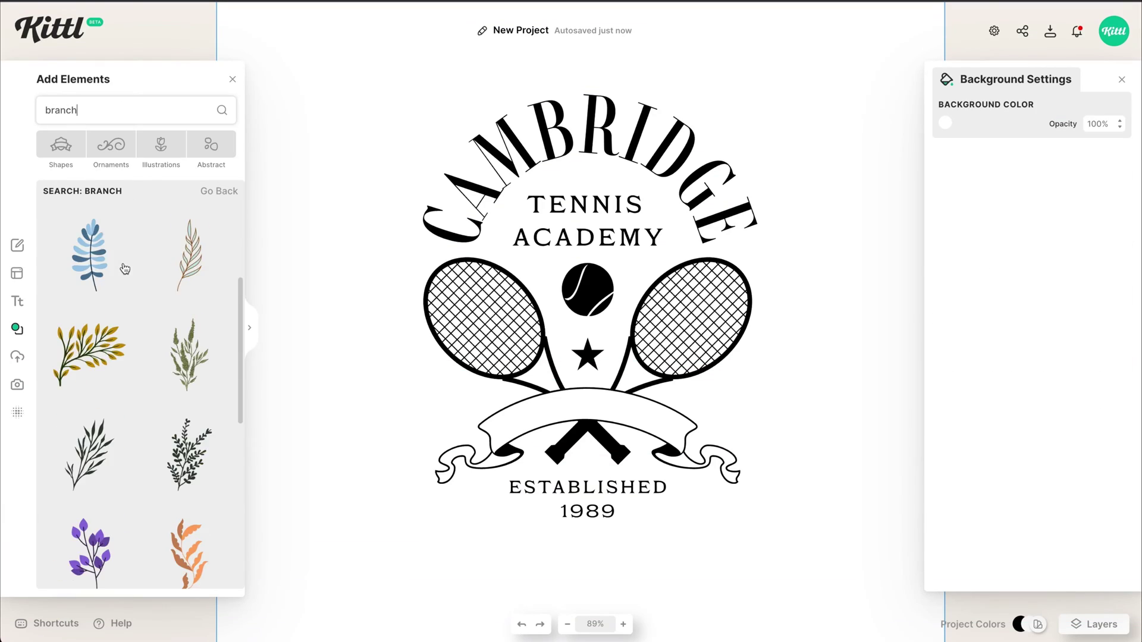
scroll(123, 268, down, 1)
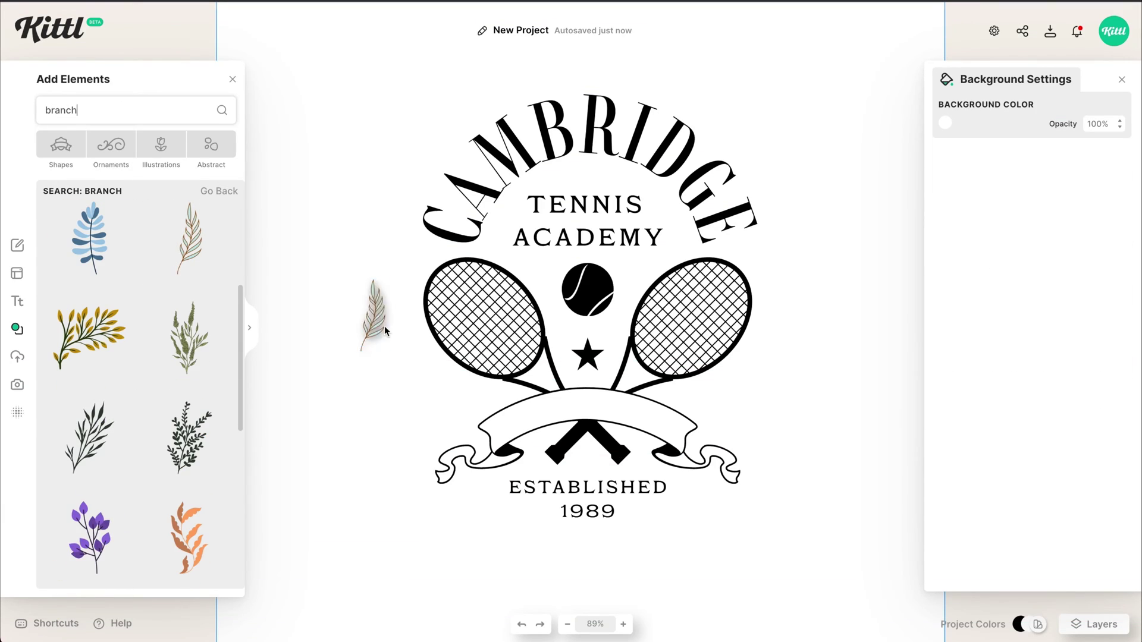
click(190, 238)
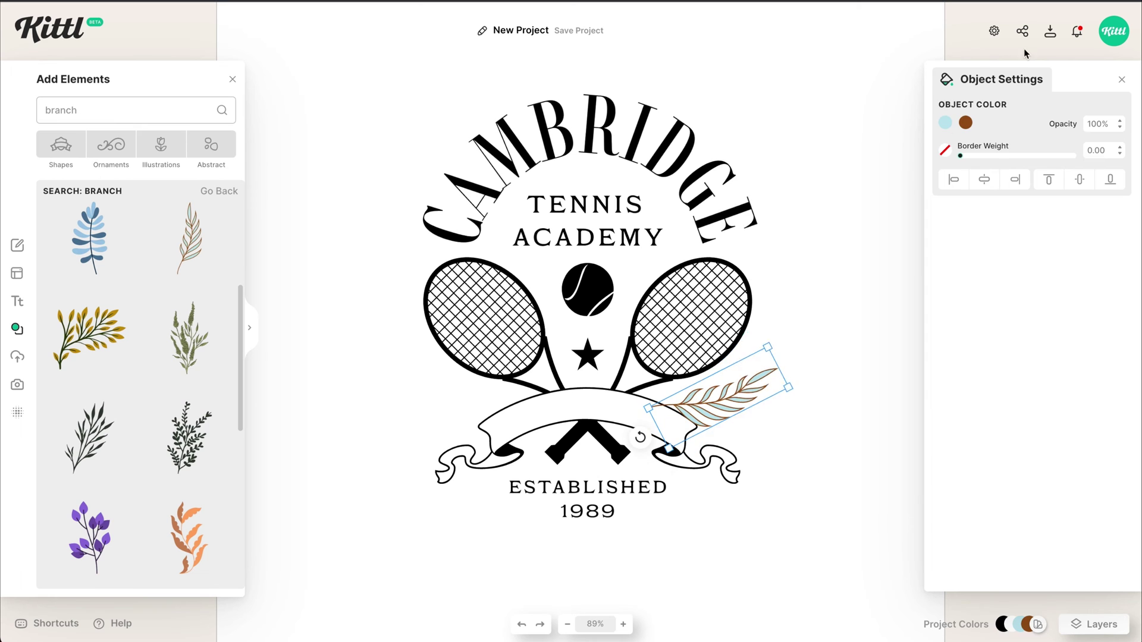
Recolour the branch black and send it to the back, behind the banner's right end
click(945, 122)
click(773, 391)
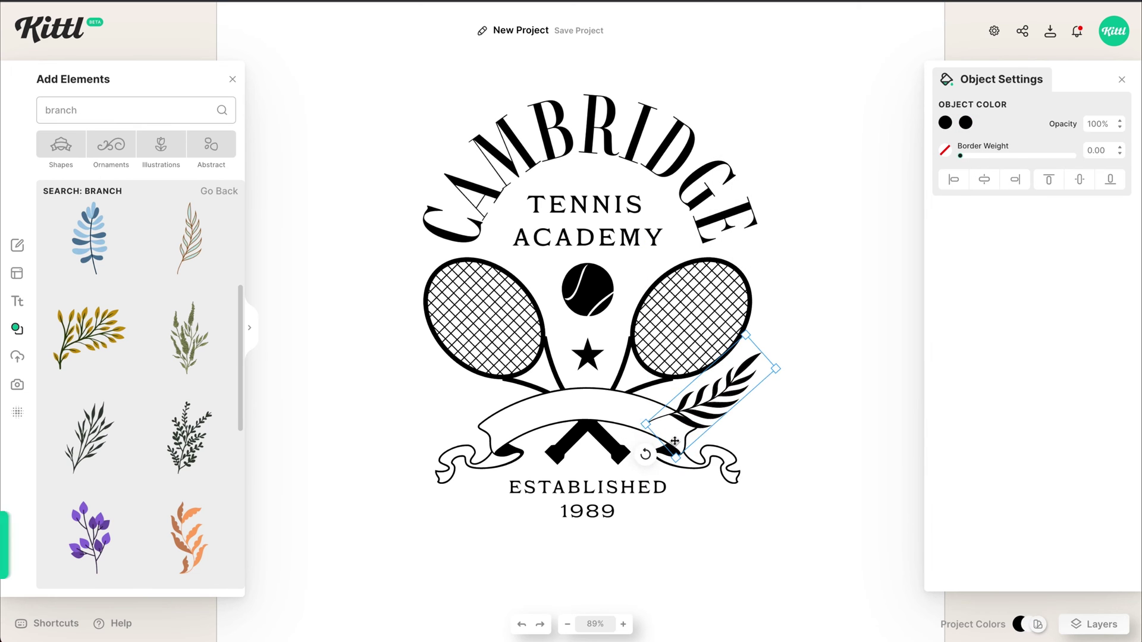
right_click(712, 400)
click(759, 609)
Place a mirrored copy of the branch behind the banner's left end to match the right one
drag(638, 454, 615, 445)
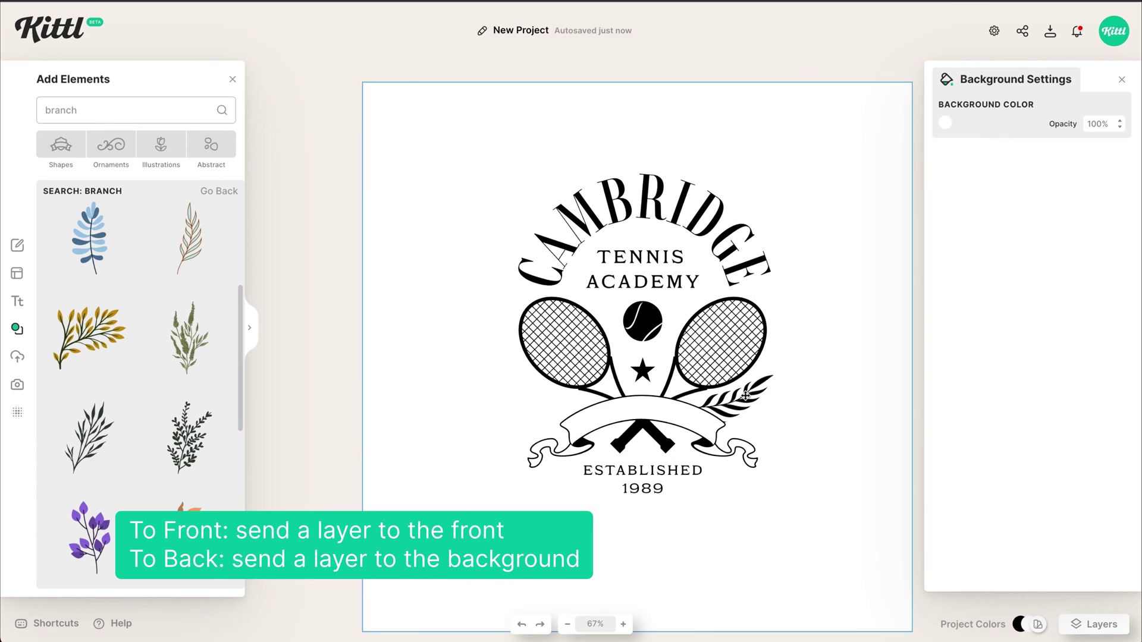
right_click(500, 405)
click(613, 538)
shift+click(780, 404)
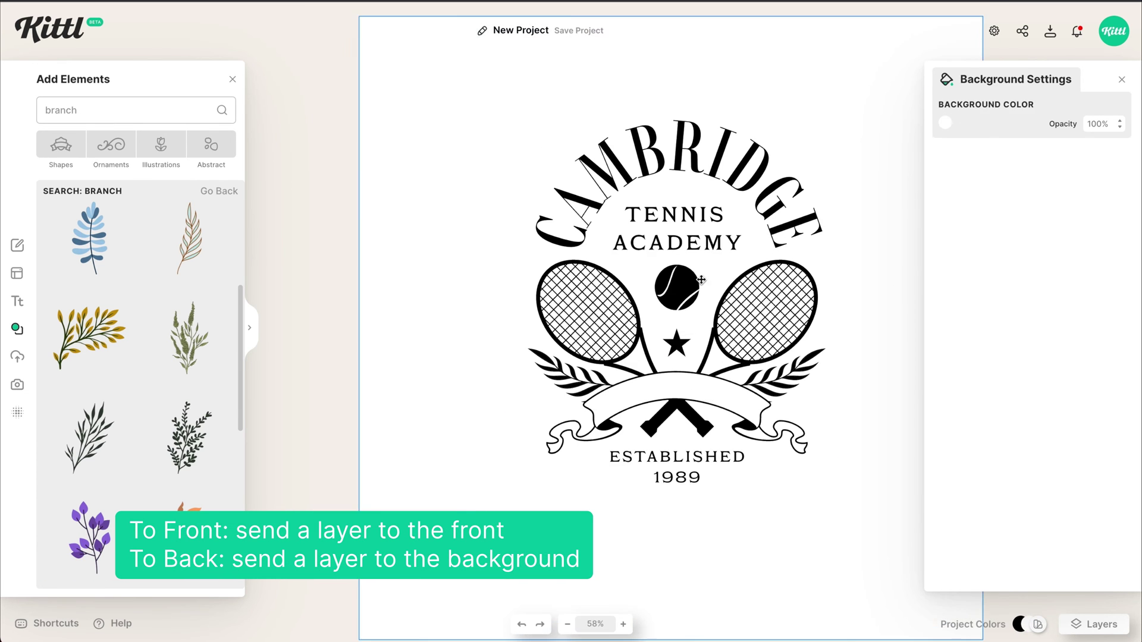
key(ctrl+a)
click(788, 141)
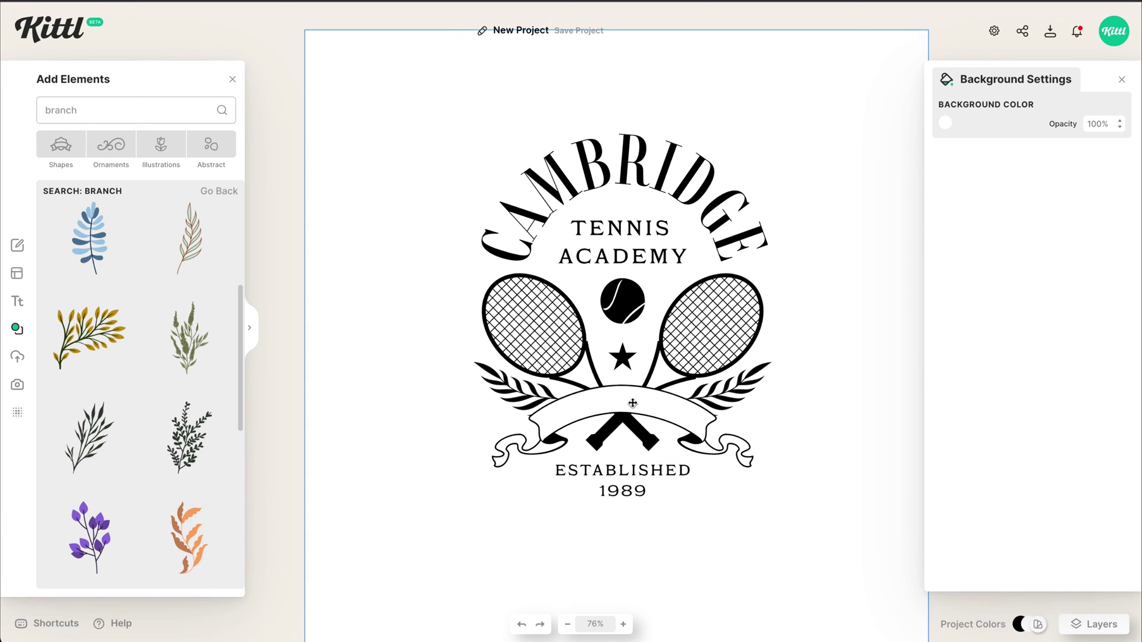
Place a copy of the ESTABLISHED 1989 text in front of the banner and set its font size to 23
click(640, 476)
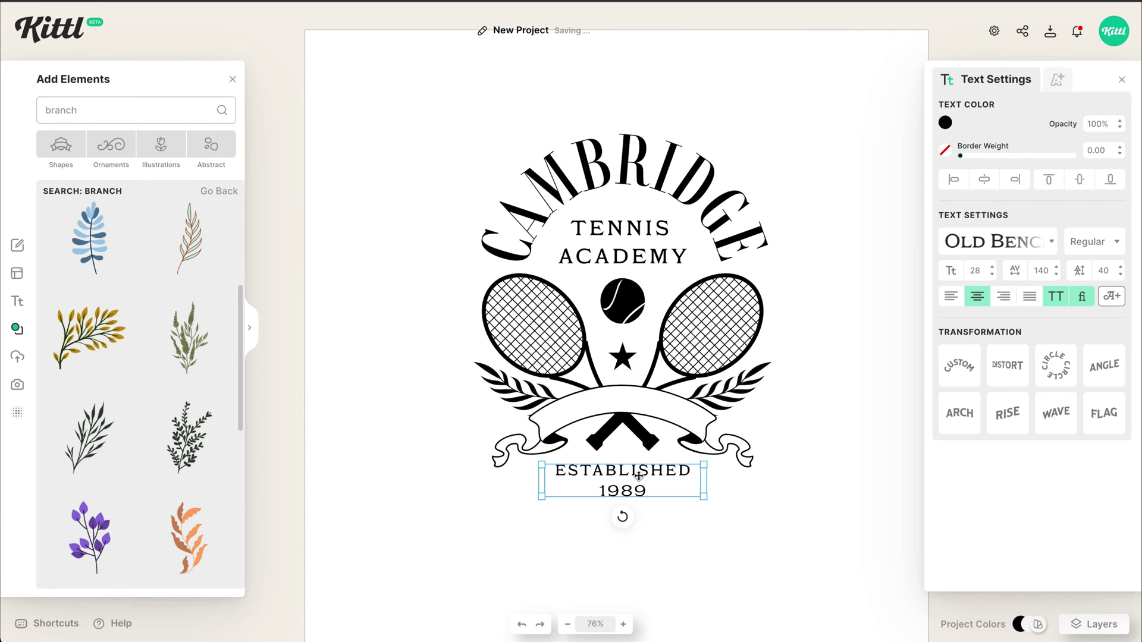
drag(639, 476, 641, 443)
right_click(626, 447)
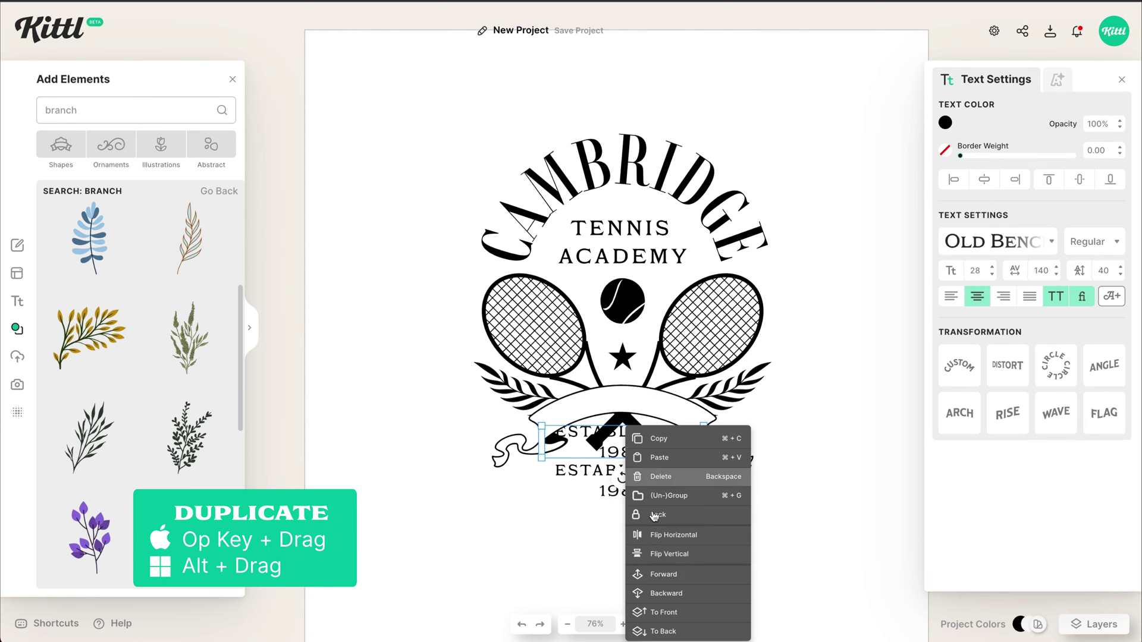
click(667, 593)
drag(626, 455, 626, 427)
text(23)
Replace the text on the banner with "LOVE THE GAME"
double_click(636, 409)
key(BackSpace)
text(LOVE THE GAME)
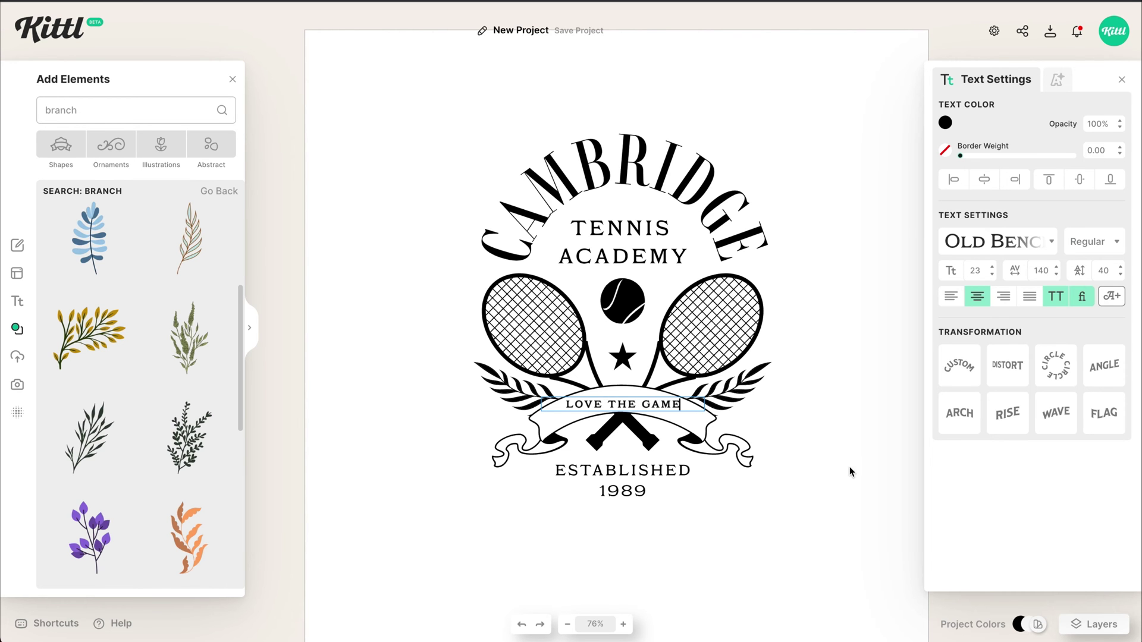
key(Escape)
Apply the Custom transformation to LOVE THE GAME and bend both ends of its path down to follow the banner's arch
scroll(627, 403, up, 5)
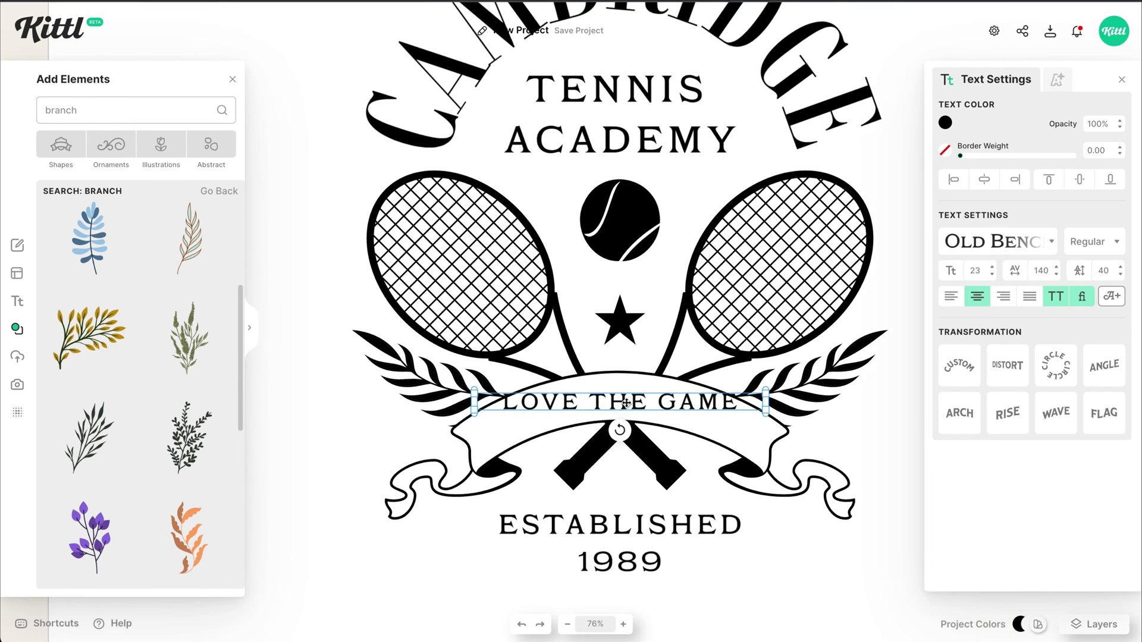
click(969, 377)
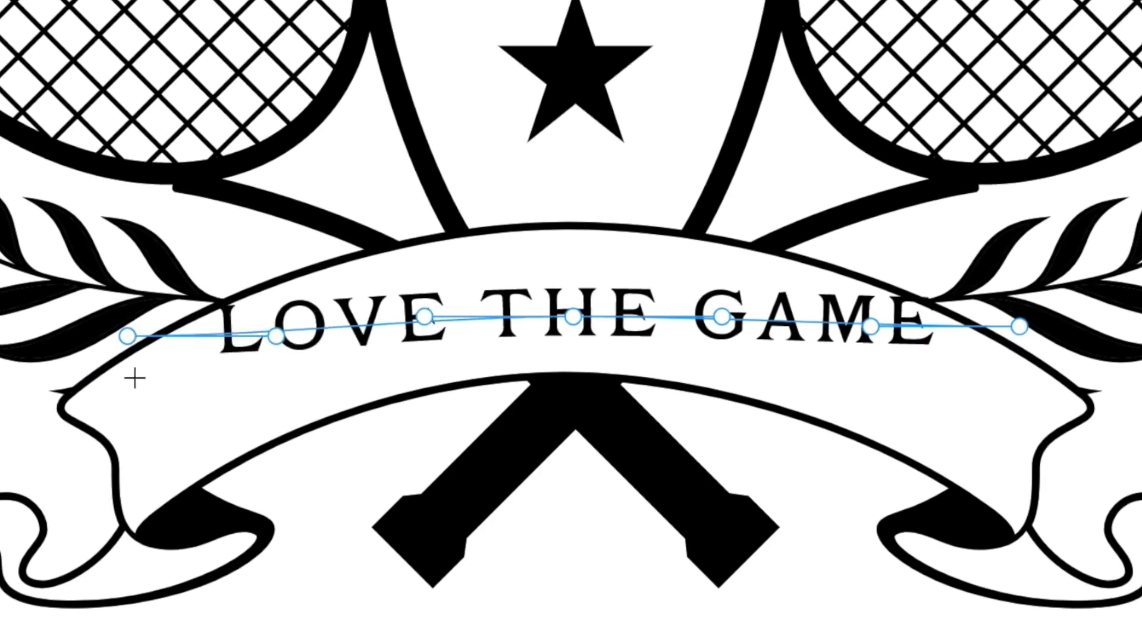
drag(128, 336, 128, 433)
drag(273, 433, 262, 360)
drag(1020, 327, 1031, 441)
drag(881, 440, 909, 372)
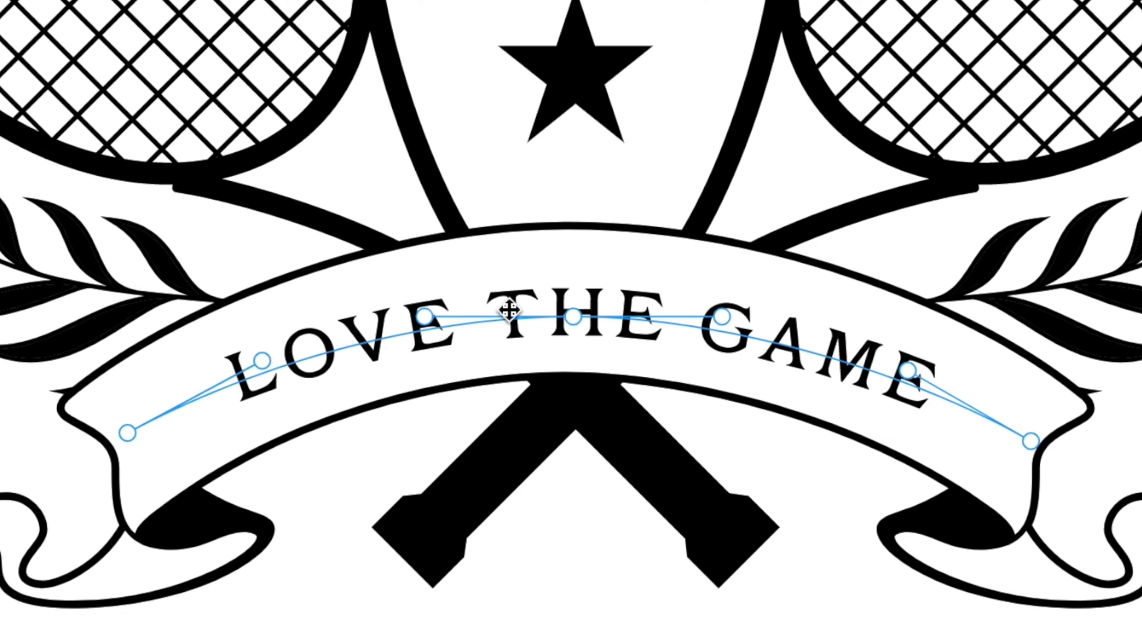
Smooth the text path by spreading its middle handles outwards and raising its centre point slightly
drag(424, 316, 405, 316)
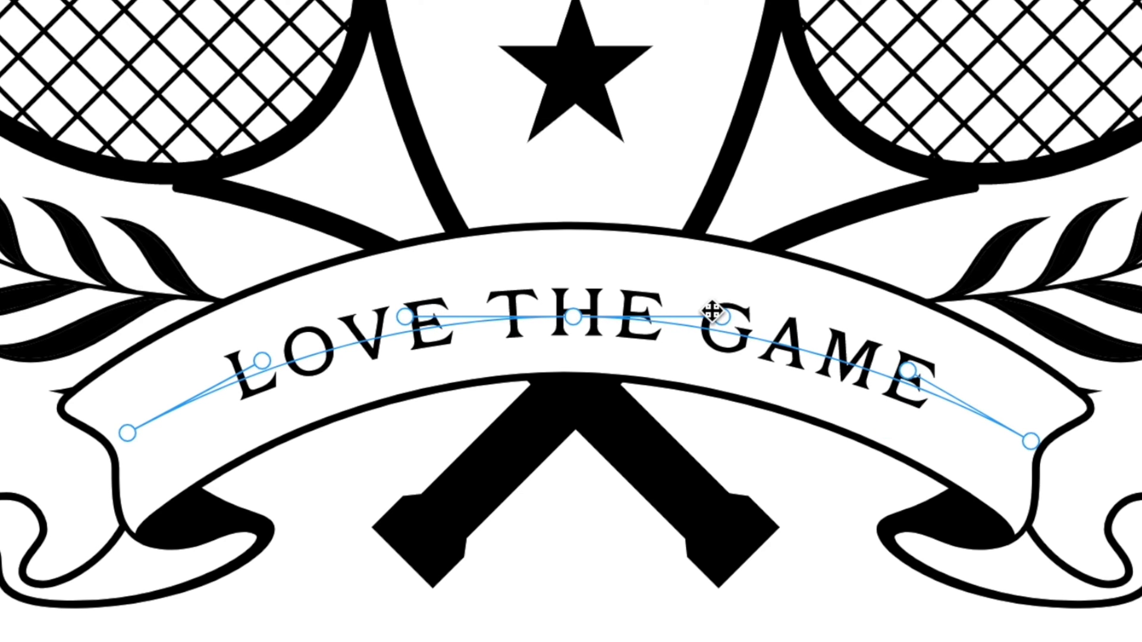
drag(722, 317, 763, 317)
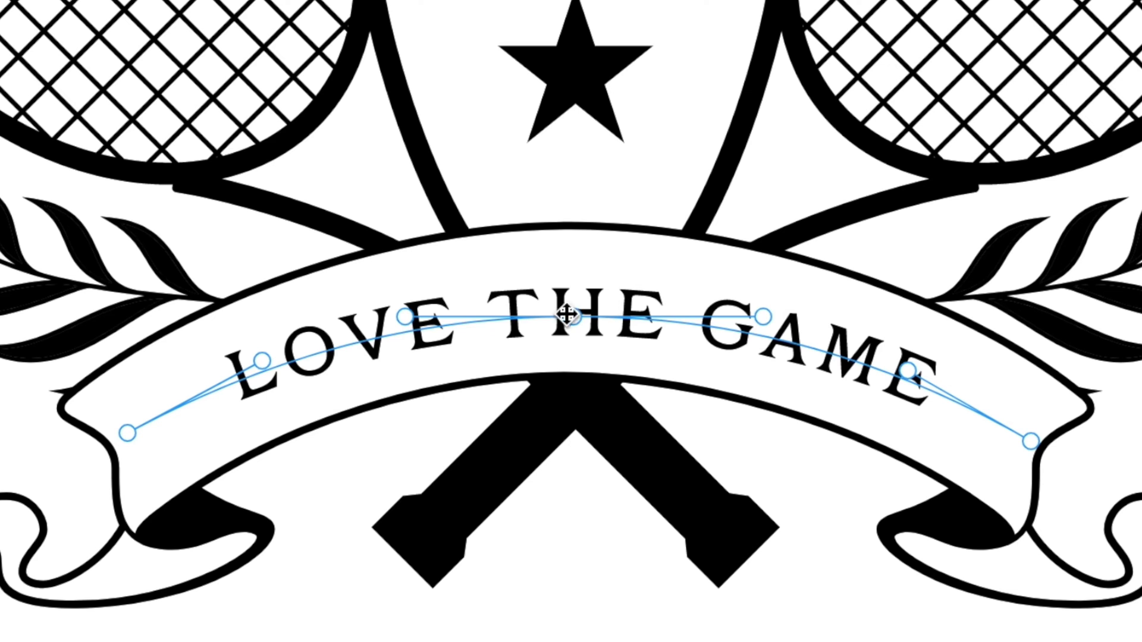
drag(573, 317, 574, 305)
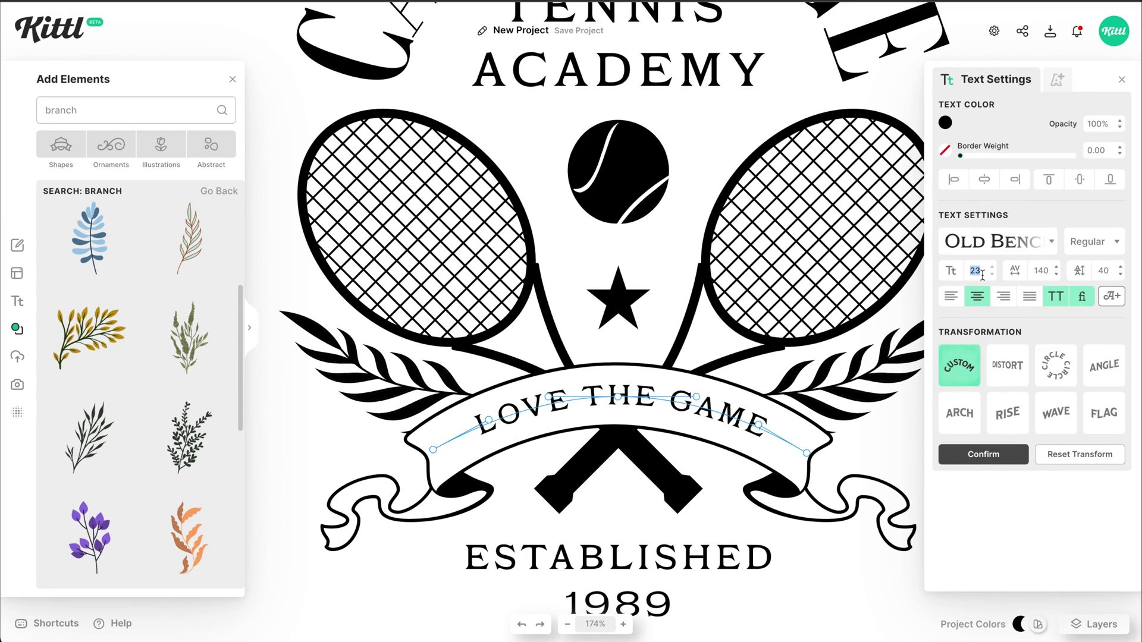
Set the LOVE THE GAME font size to 25 and finish editing its path
text(25)
scroll(700, 281, down, 5)
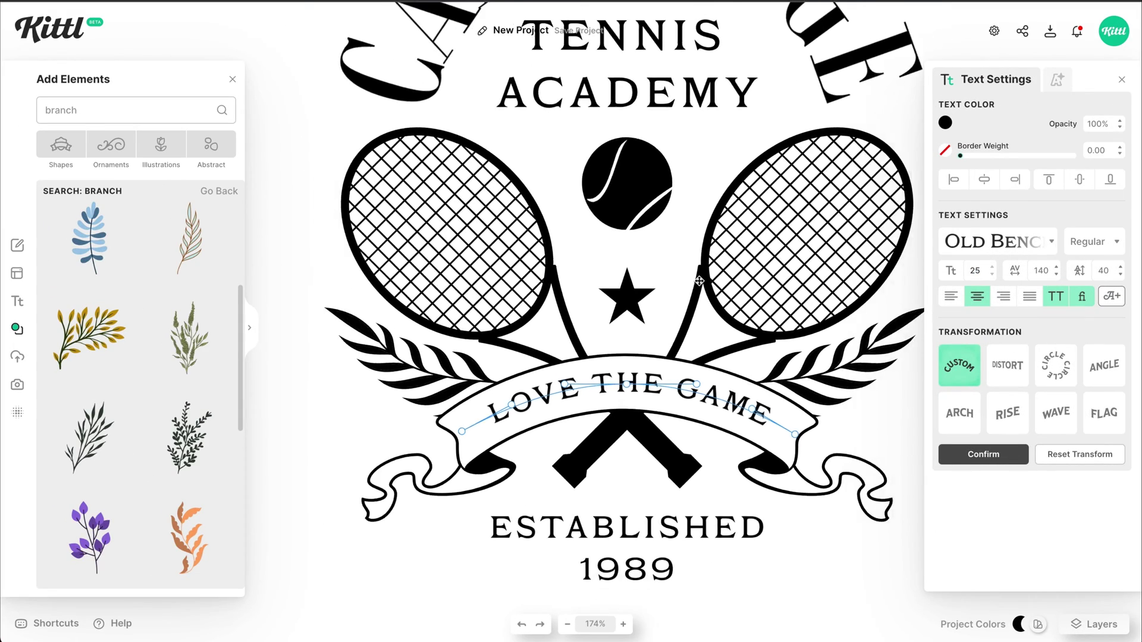
click(760, 496)
Review the whole logo with the LOVE THE GAME lettering in place on the banner
scroll(760, 496, up, 2)
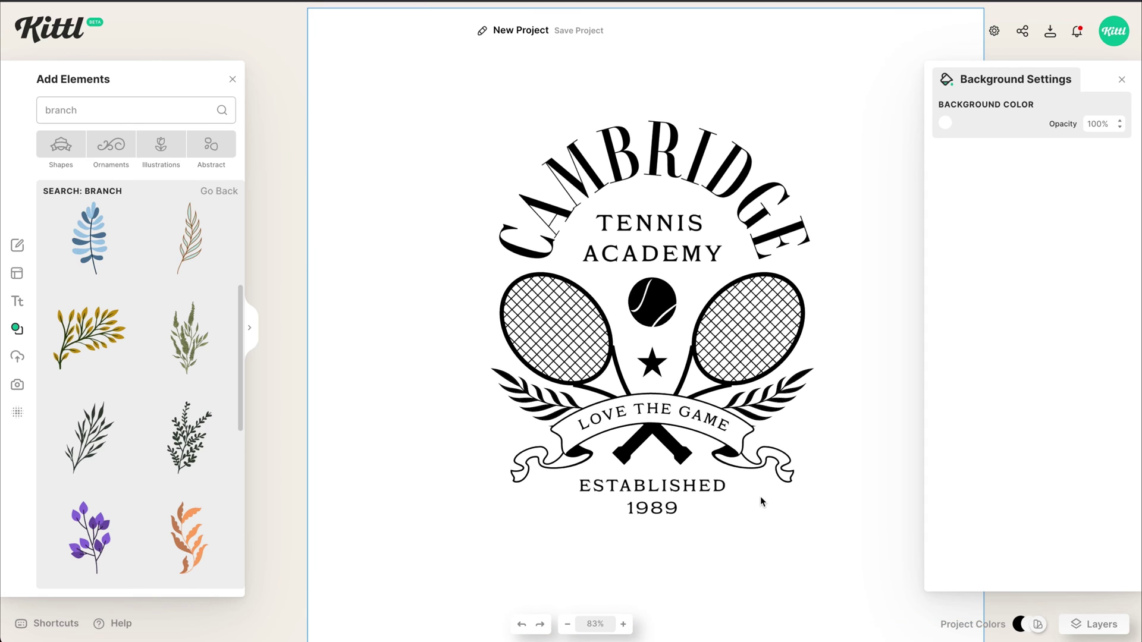
scroll(760, 501, down, 3)
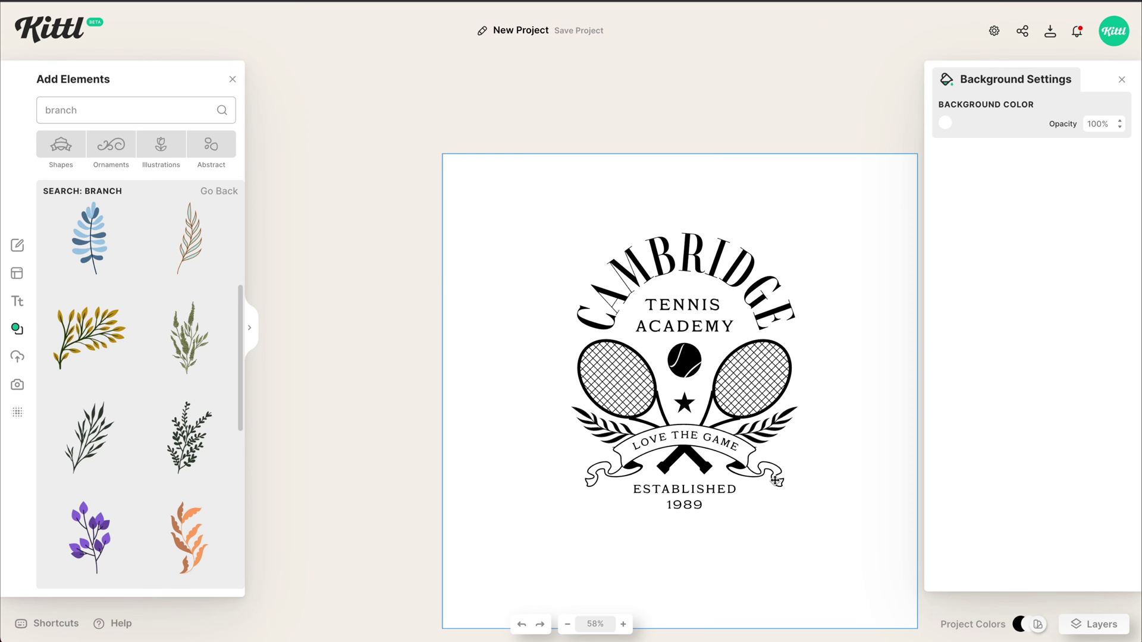
scroll(749, 483, down, 1)
scroll(680, 440, up, 2)
click(669, 418)
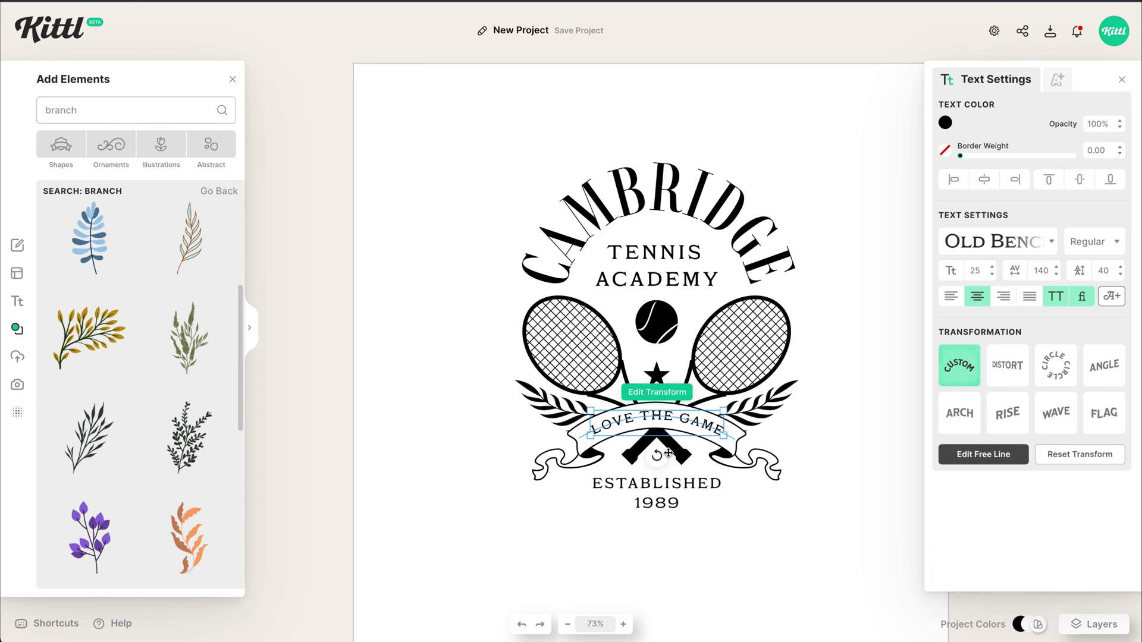
click(740, 555)
scroll(742, 547, right, 1)
scroll(774, 569, down, 3)
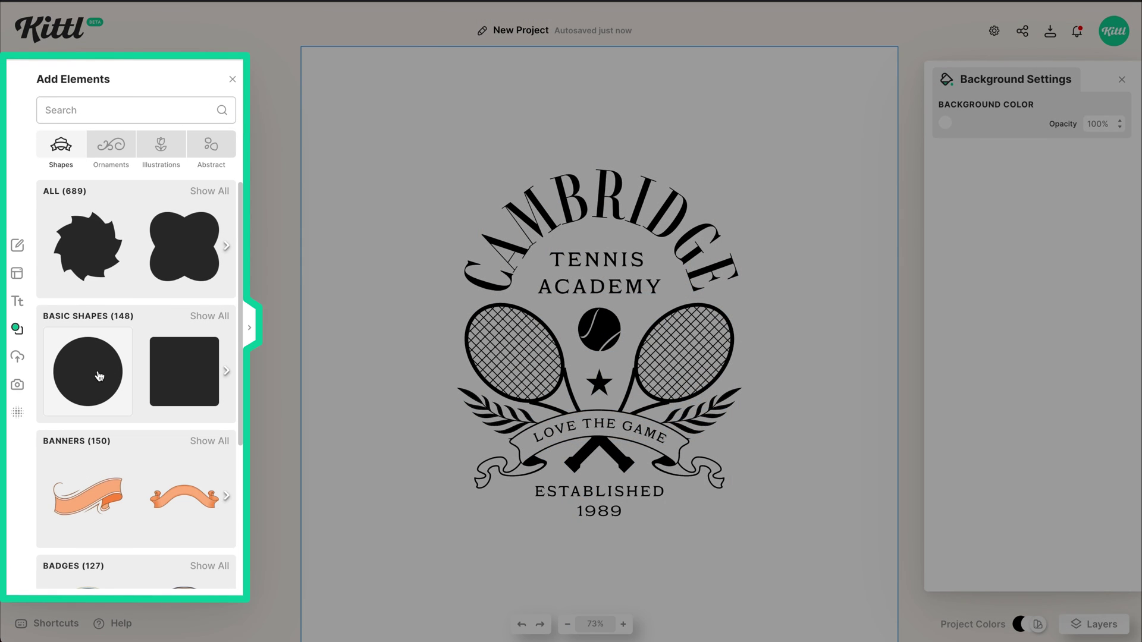
Add a basic circle shape with a black border of weight 3.30 and no fill colour
click(99, 376)
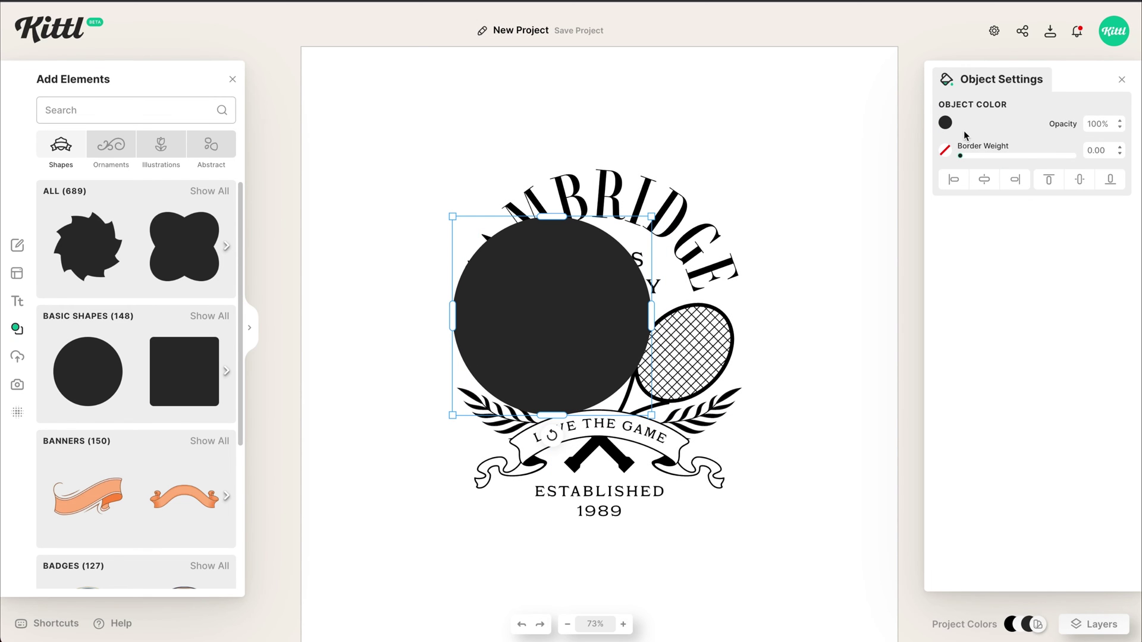
drag(963, 157, 965, 157)
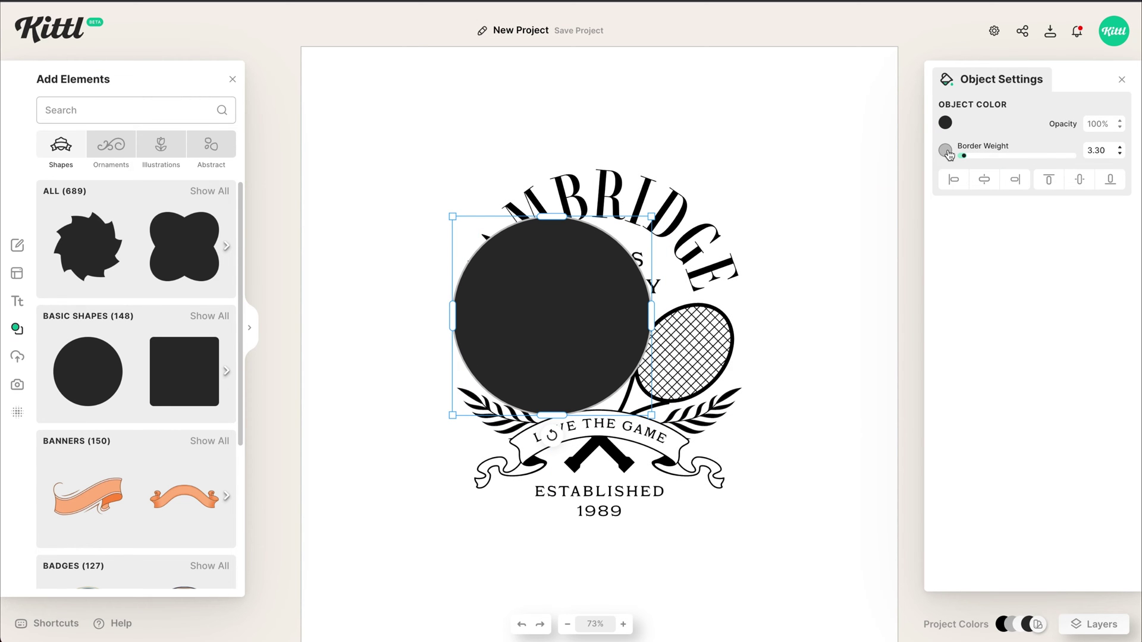
click(945, 150)
click(754, 418)
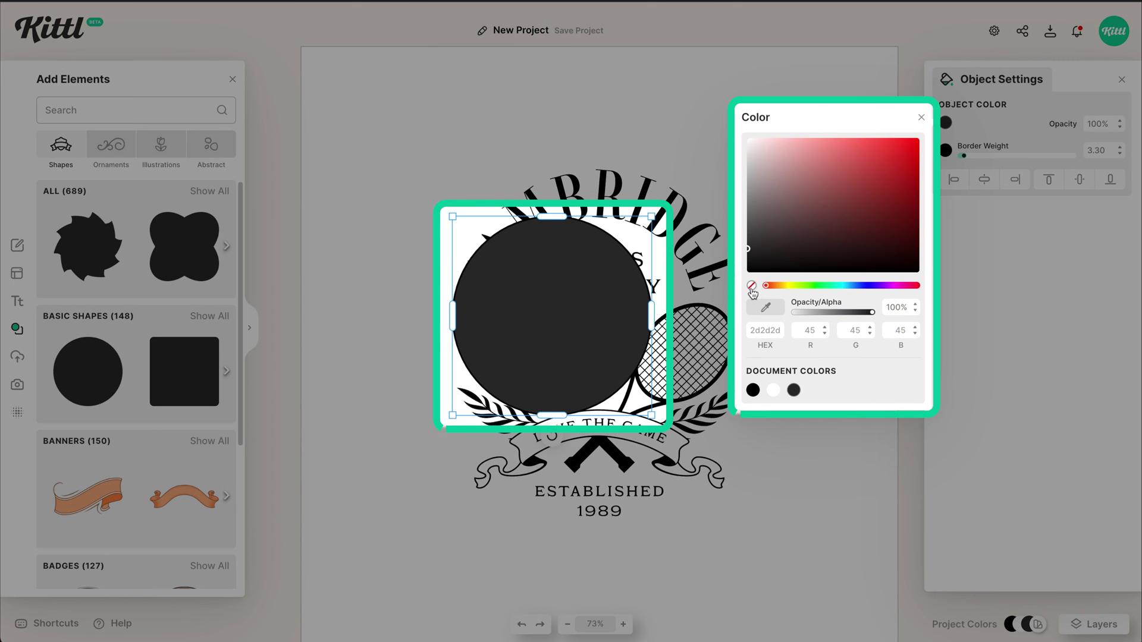
click(751, 286)
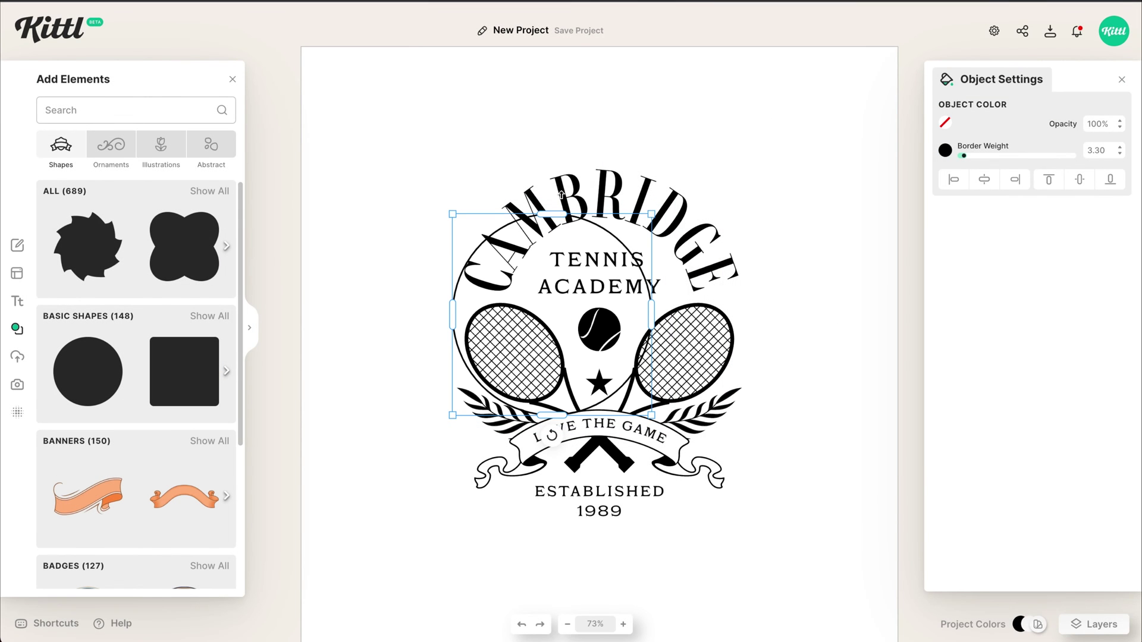
Stretch the circle into an upright oval that encloses the whole logo, from CAMBRIDGE down to 1989
drag(565, 217, 565, 162)
drag(650, 279, 747, 284)
drag(605, 417, 625, 530)
drag(605, 163, 605, 159)
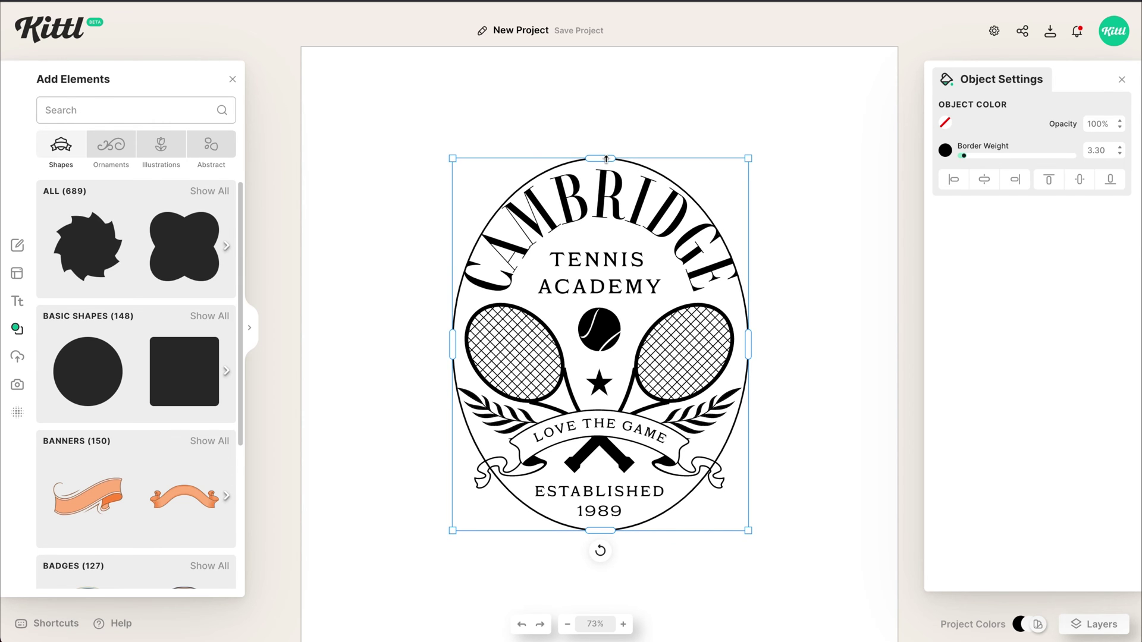
drag(749, 338, 768, 339)
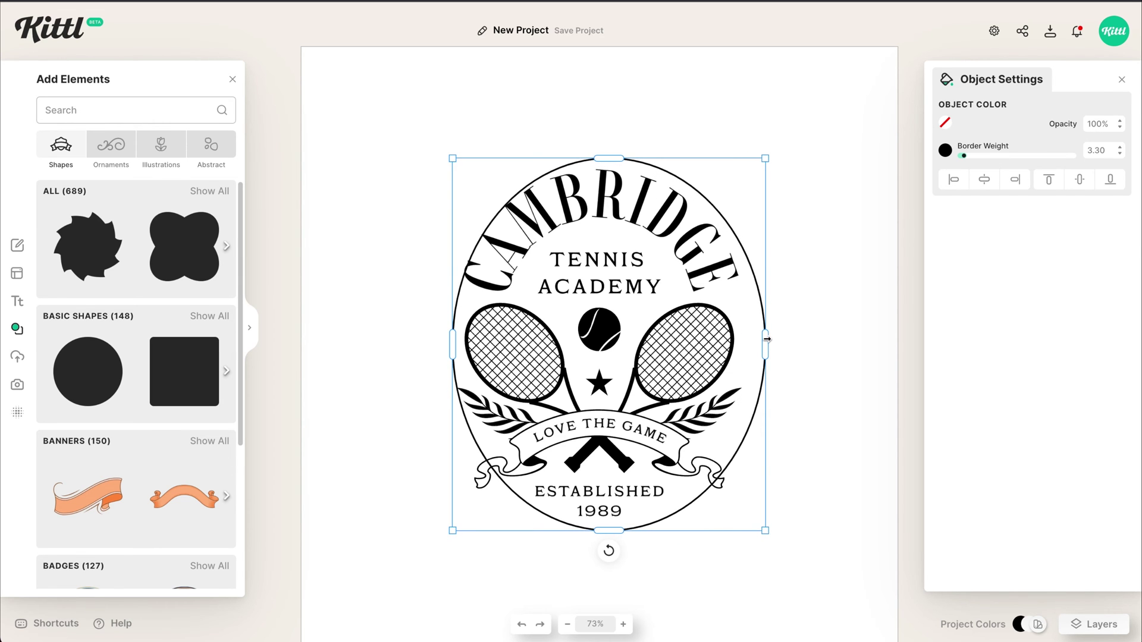
drag(452, 340, 441, 339)
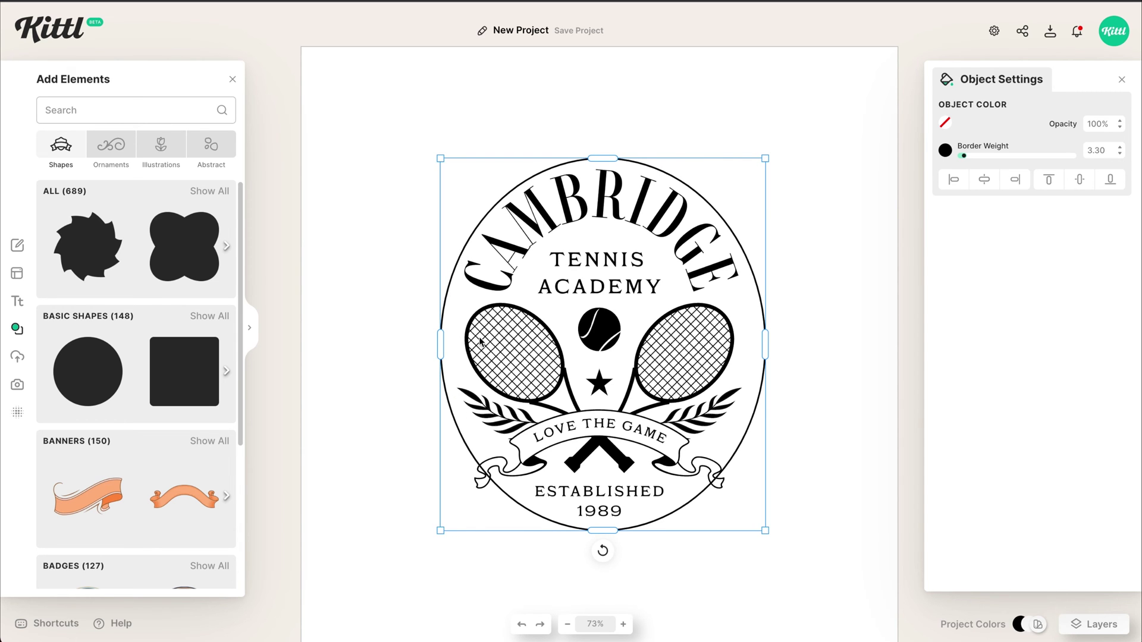
Narrow the oval slightly and adjust it so it sits evenly centred around the logo
scroll(686, 266, down, 3)
right_click(628, 298)
click(726, 254)
scroll(745, 282, up, 3)
double_click(702, 273)
drag(594, 405, 594, 395)
click(731, 266)
drag(743, 327, 729, 326)
click(749, 335)
scroll(773, 351, down, 2)
click(724, 251)
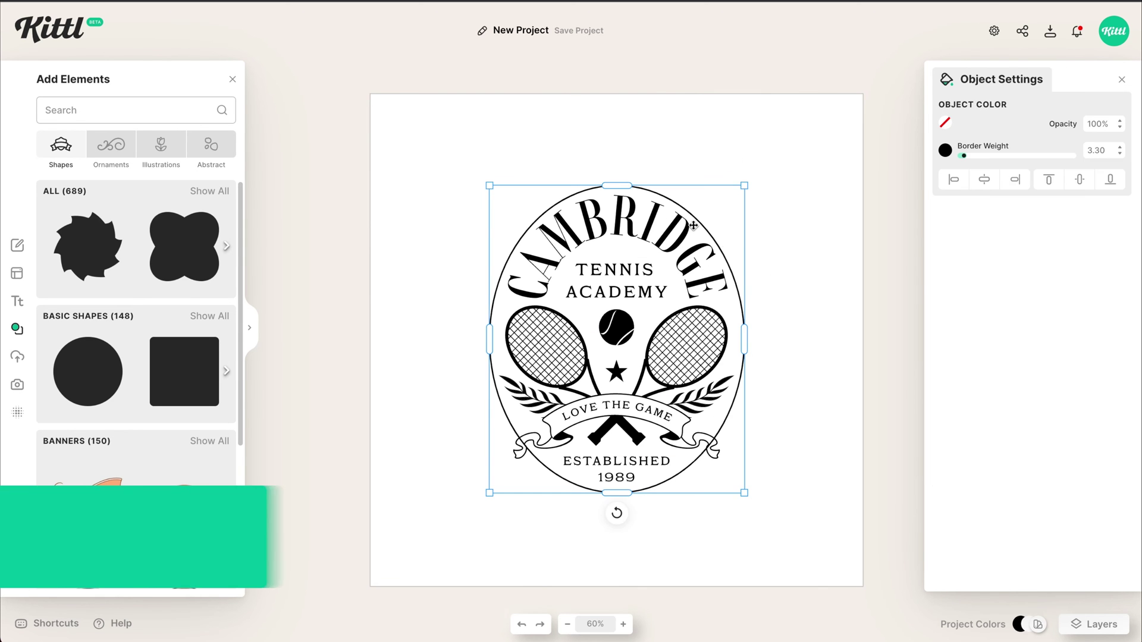
Duplicate the oval and enlarge the copy slightly to form an outer ring
scroll(694, 226, up, 3)
key(ctrl+c)
key(ctrl+v)
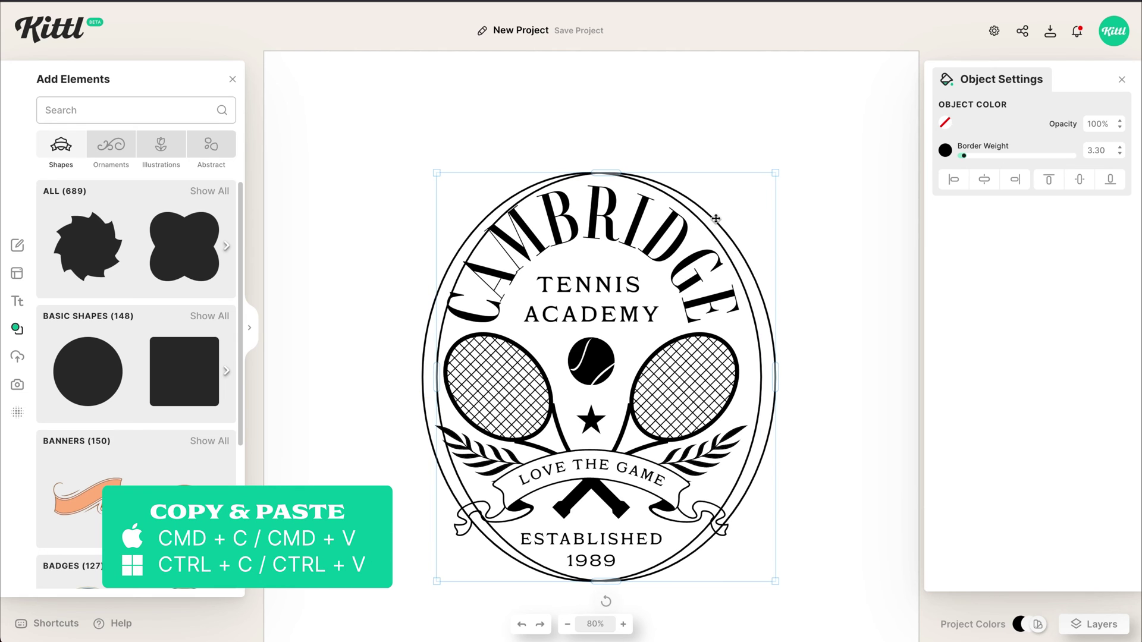
drag(776, 172, 784, 167)
Centre the two ovals on each other horizontally and vertically, and move them together to be centred around the logo
shift+click(709, 228)
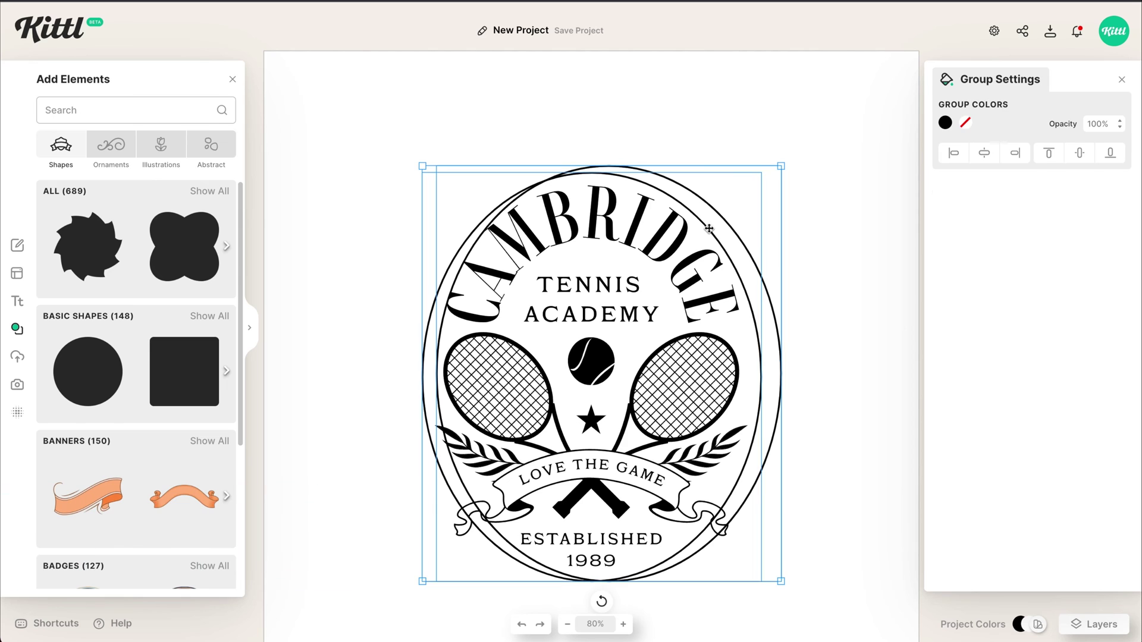
click(985, 153)
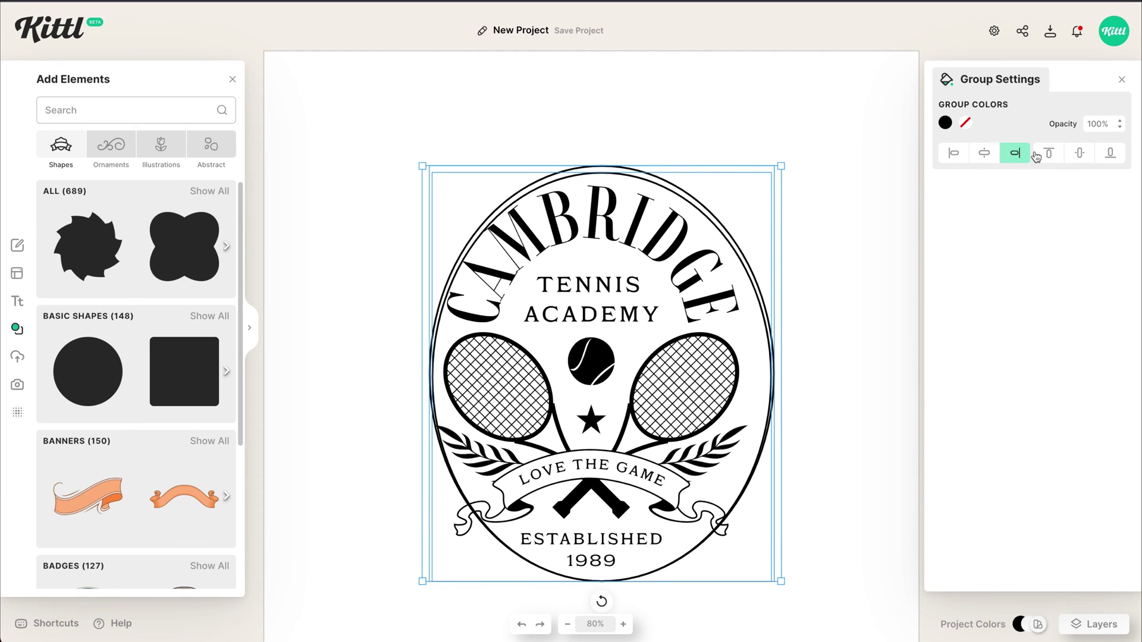
click(1080, 152)
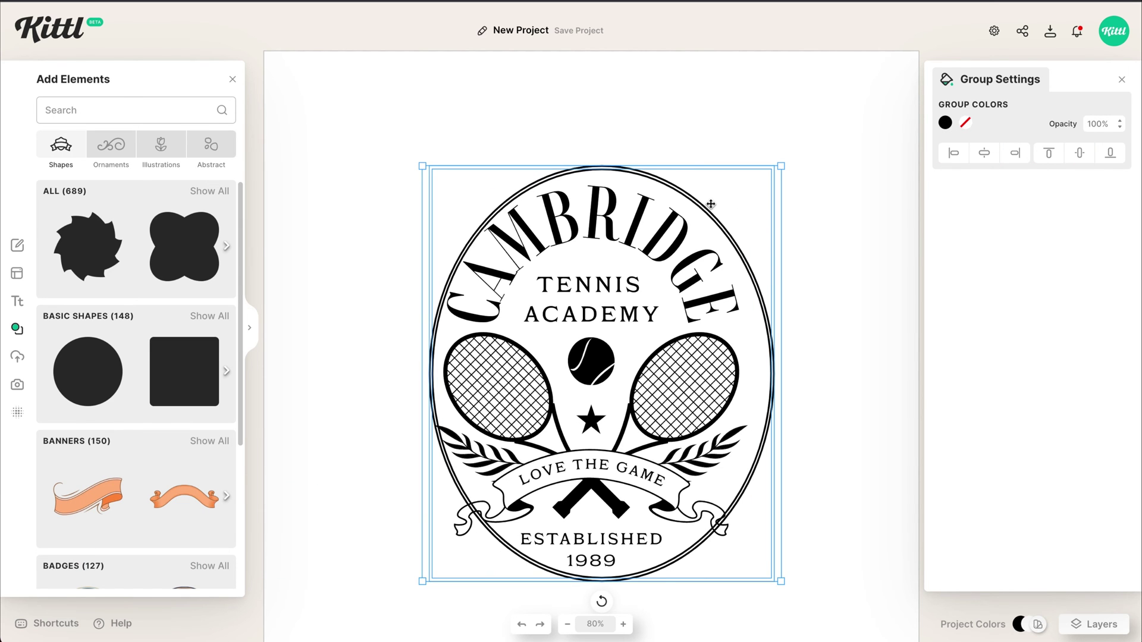
drag(705, 208, 699, 212)
scroll(699, 212, down, 2)
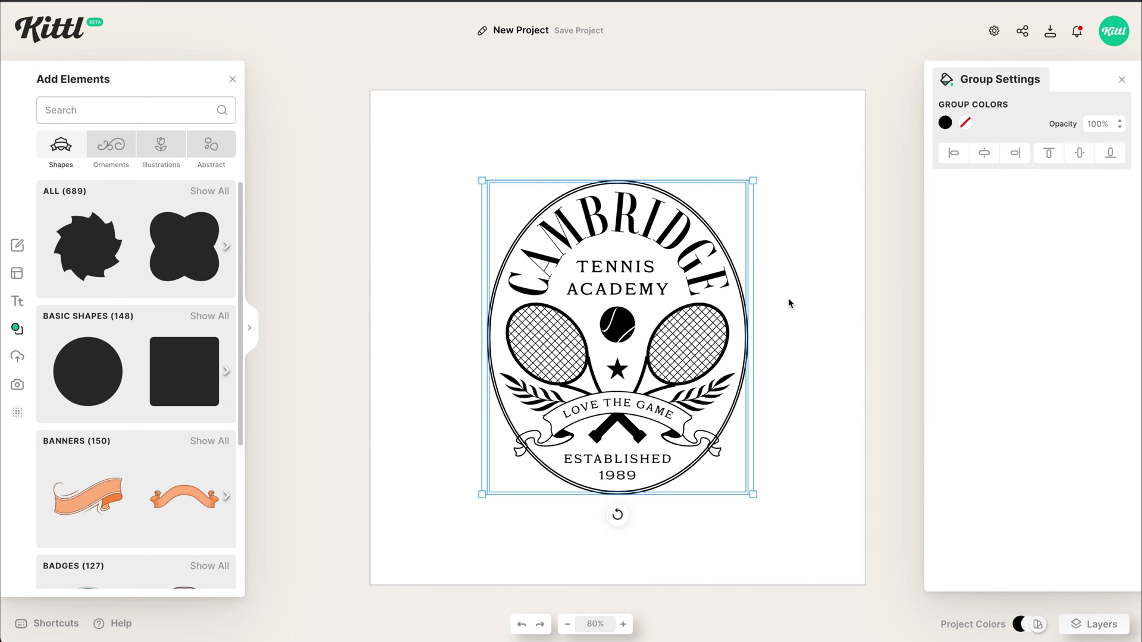
click(752, 248)
Give the inner oval a border weight of 5.55, shrink it slightly and nudge it up within the outer oval
scroll(753, 248, down, 1)
scroll(693, 210, up, 5)
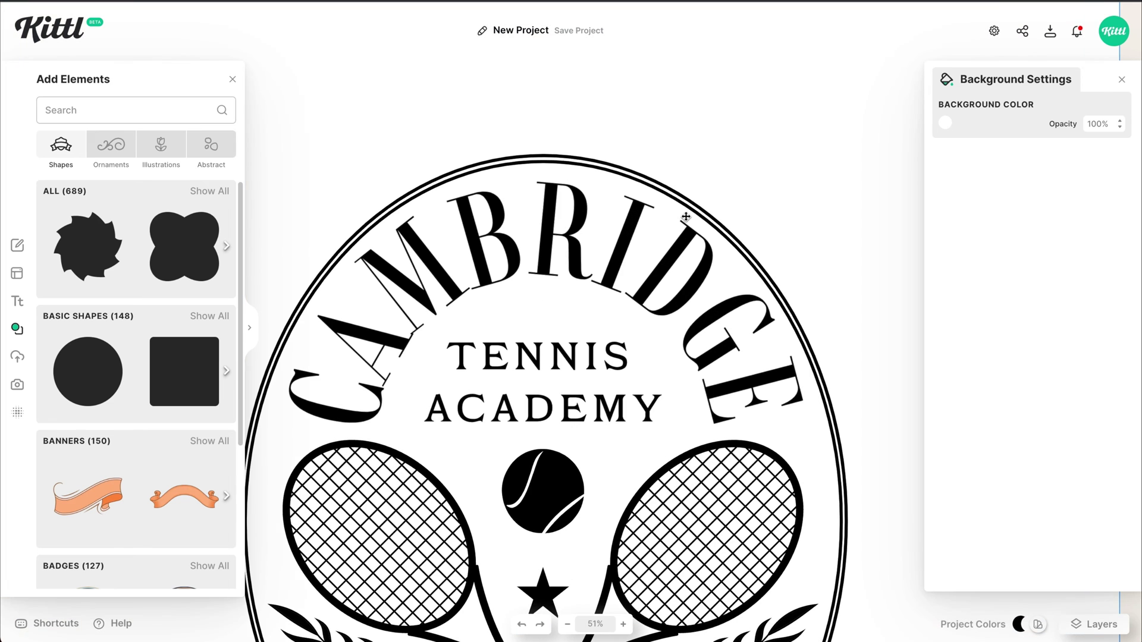
click(682, 208)
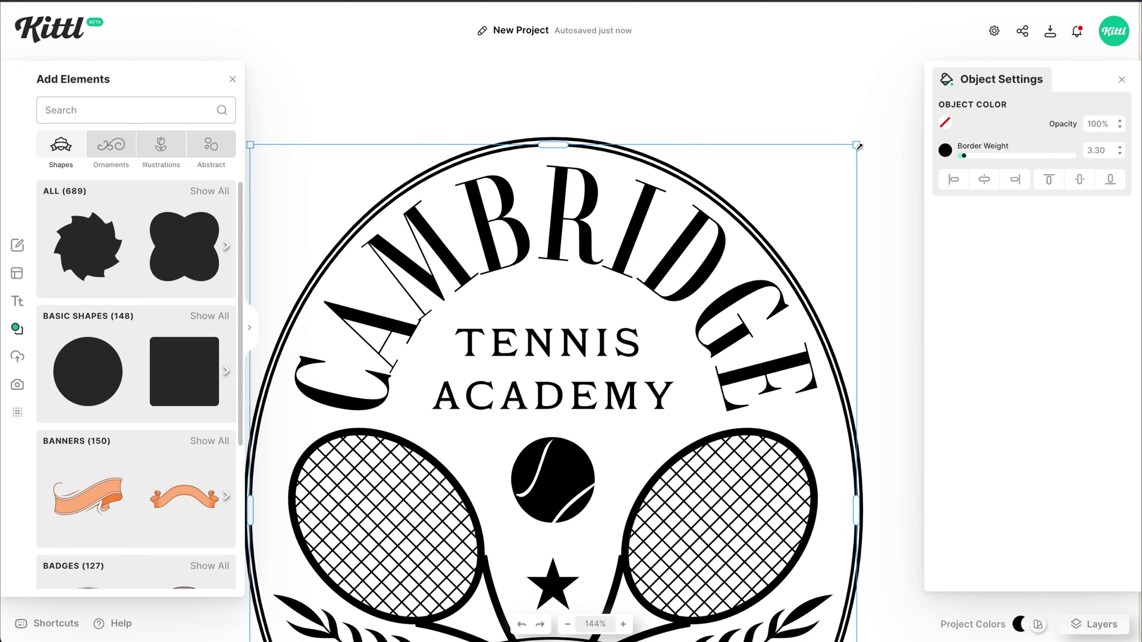
drag(860, 146, 854, 153)
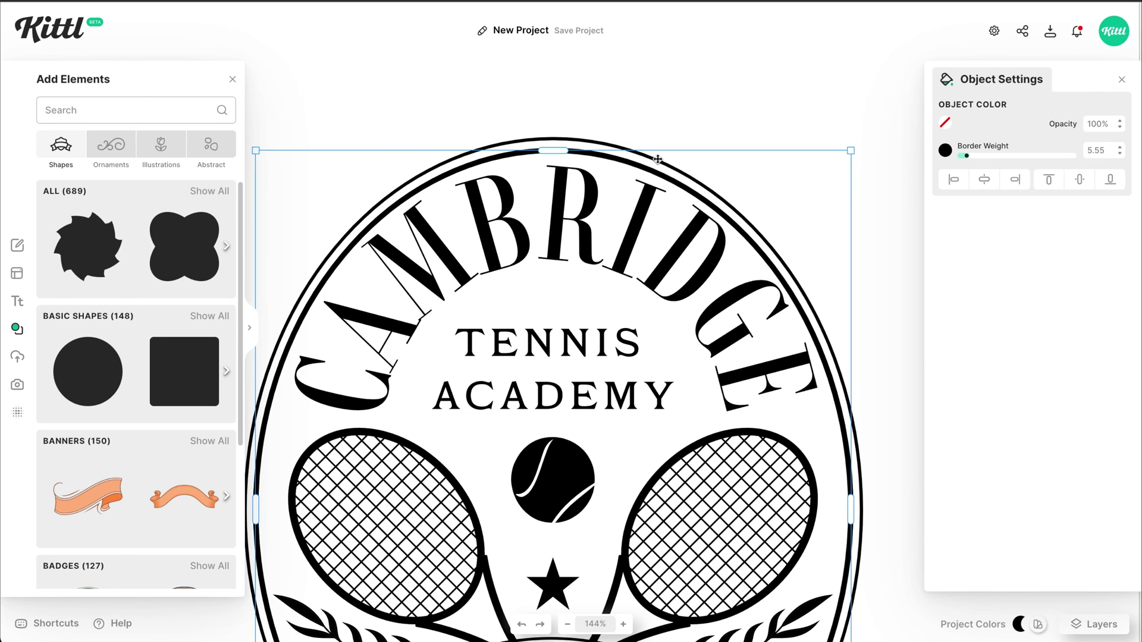
key(Up)
key(Up)
key(Up)
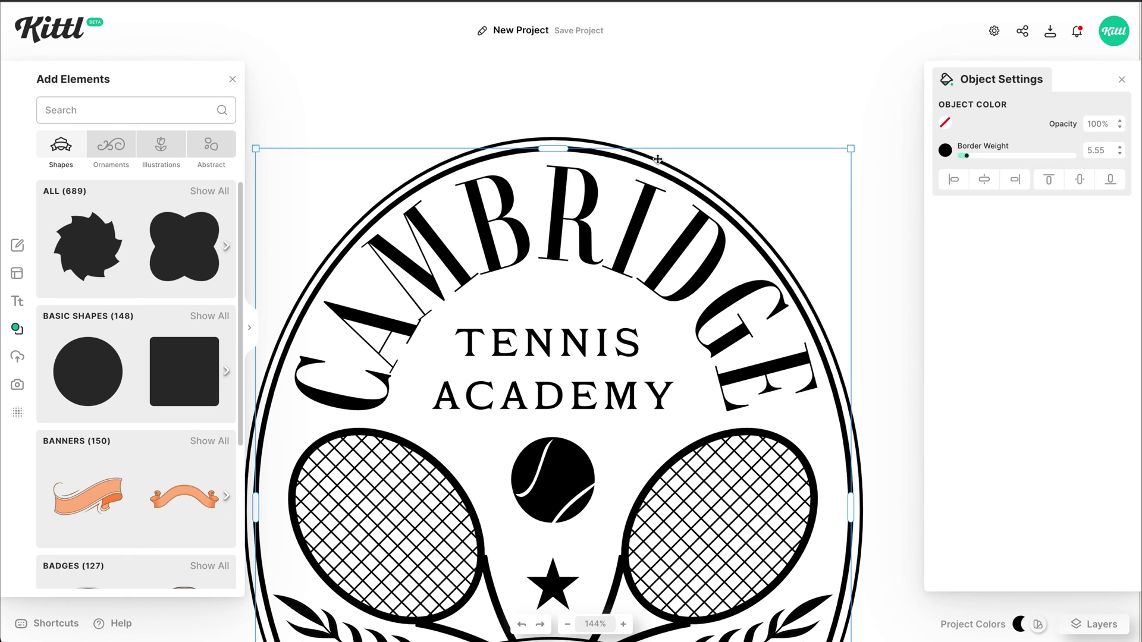
key(Down)
Raise the inner oval's top edge slightly and centre both ovals vertically on each other
scroll(658, 160, down, 5)
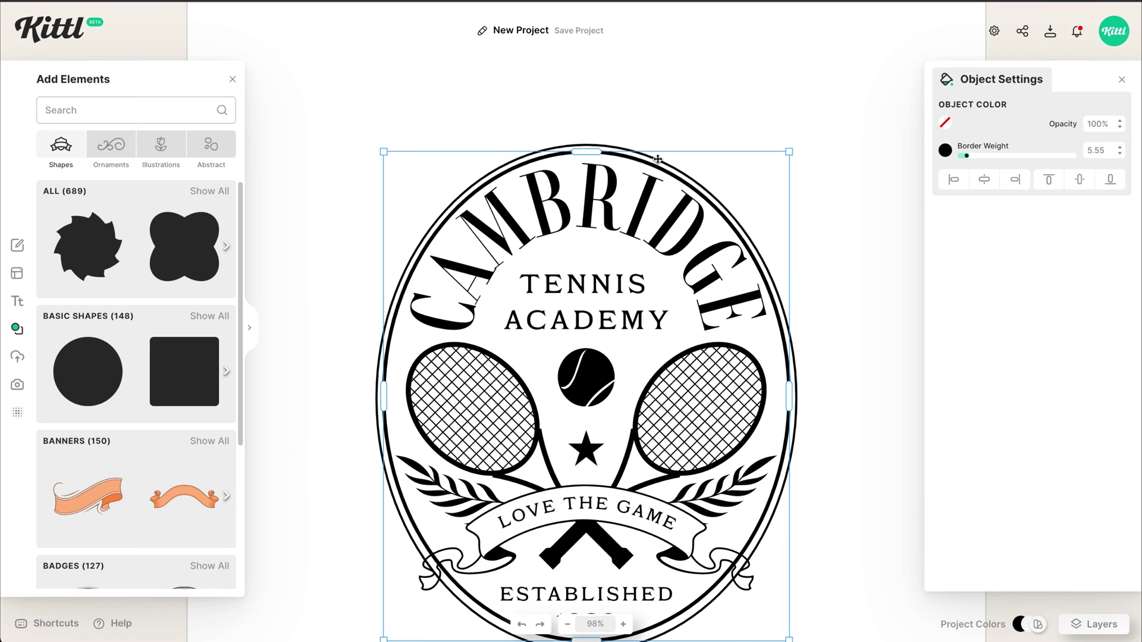
scroll(658, 160, down, 1)
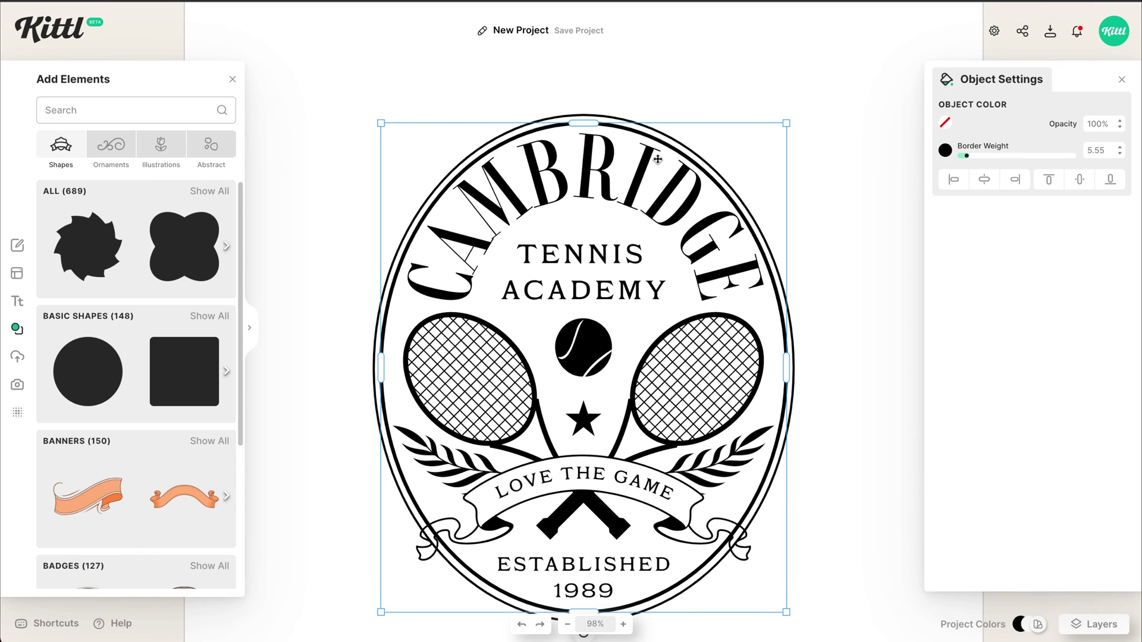
scroll(592, 159, down, 4)
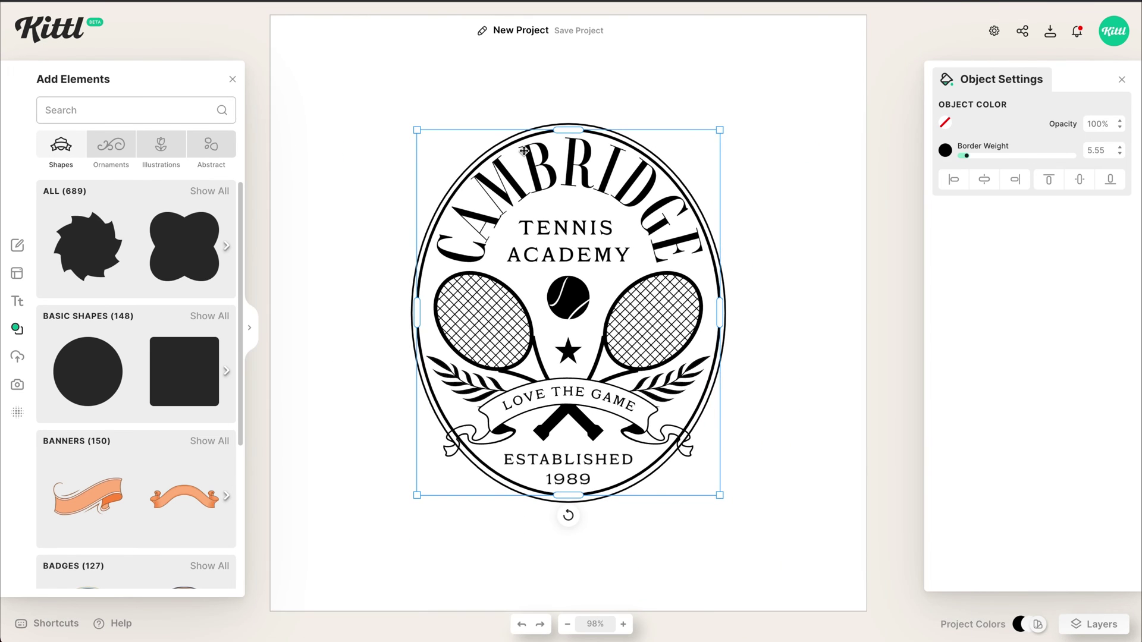
scroll(586, 122, up, 6)
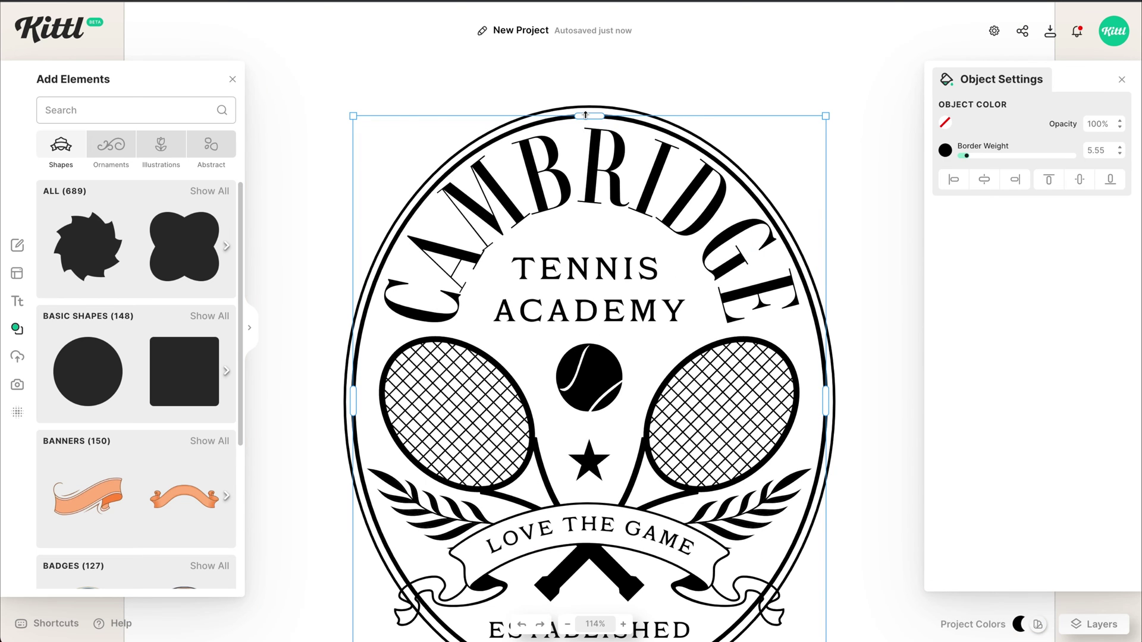
drag(585, 116, 586, 113)
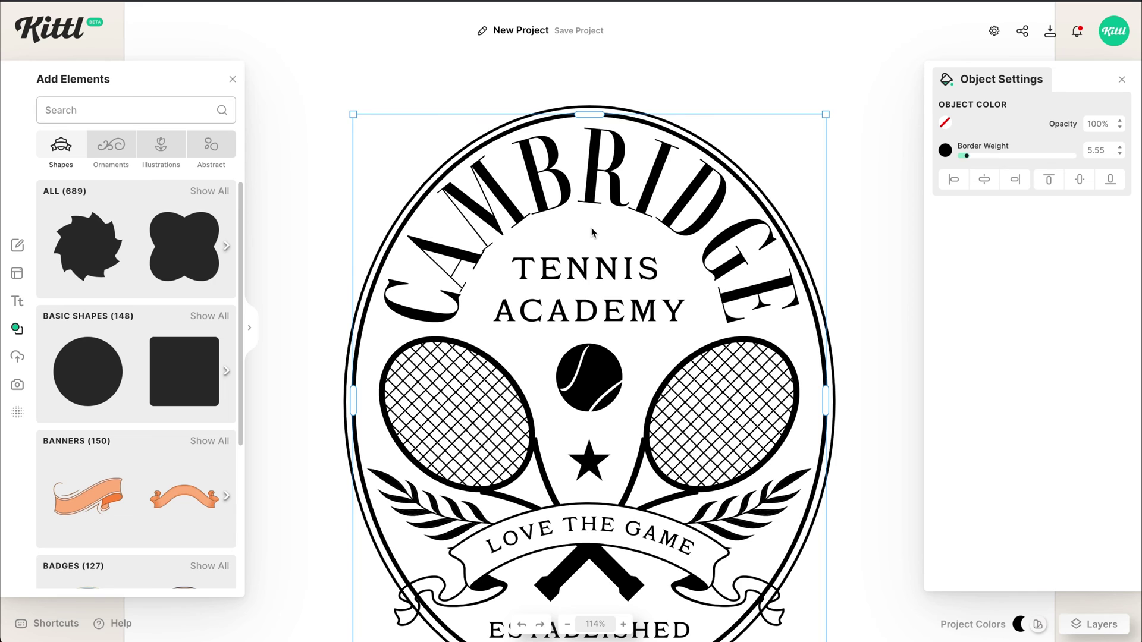
scroll(591, 227, down, 3)
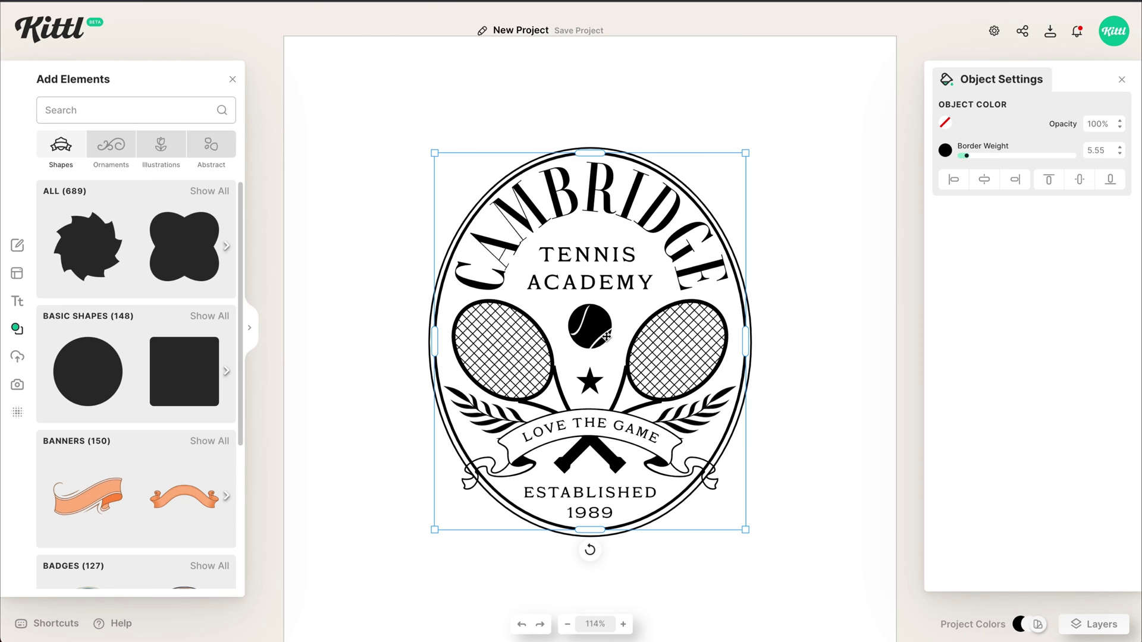
click(749, 313)
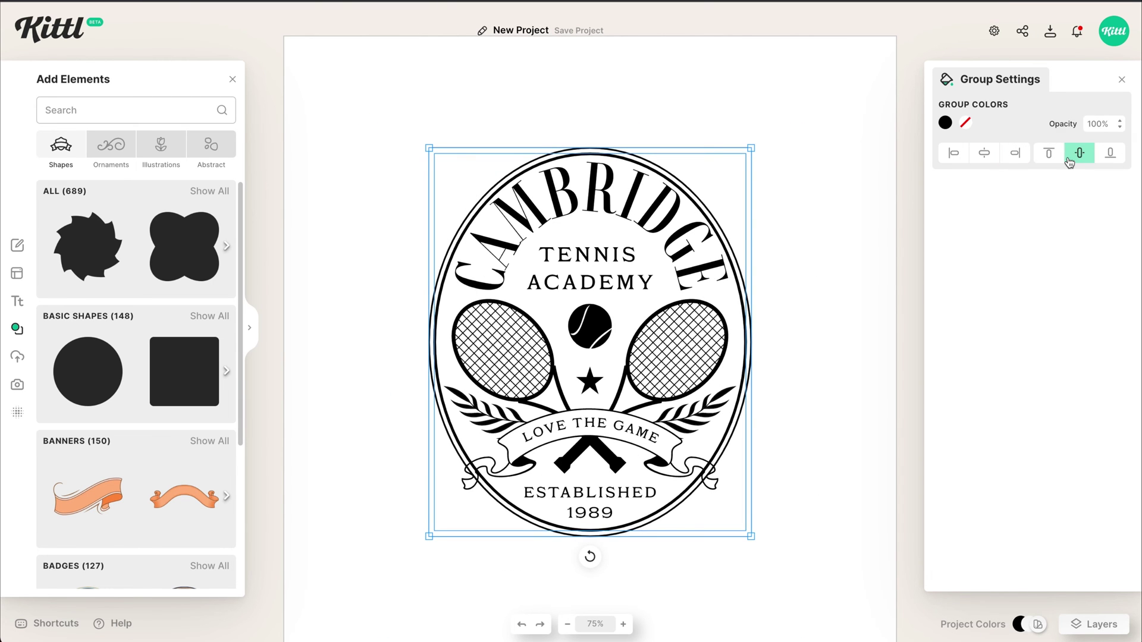
click(759, 189)
Bring the banner with its LOVE THE GAME text to the front, above the ovals
scroll(759, 190, down, 3)
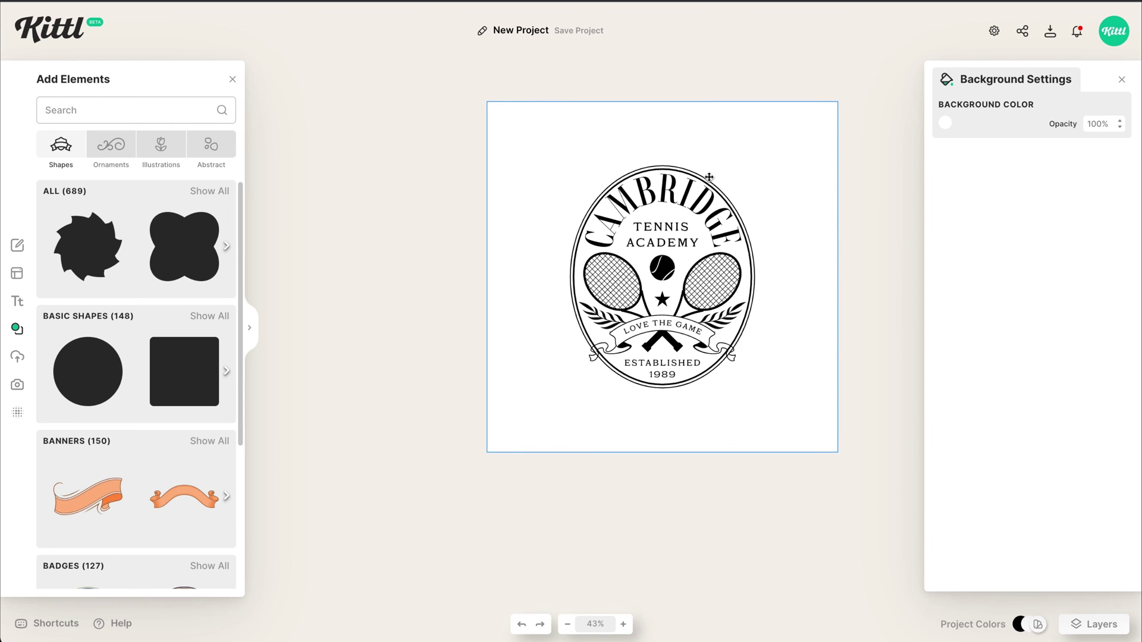
scroll(709, 176, up, 3)
scroll(665, 443, up, 2)
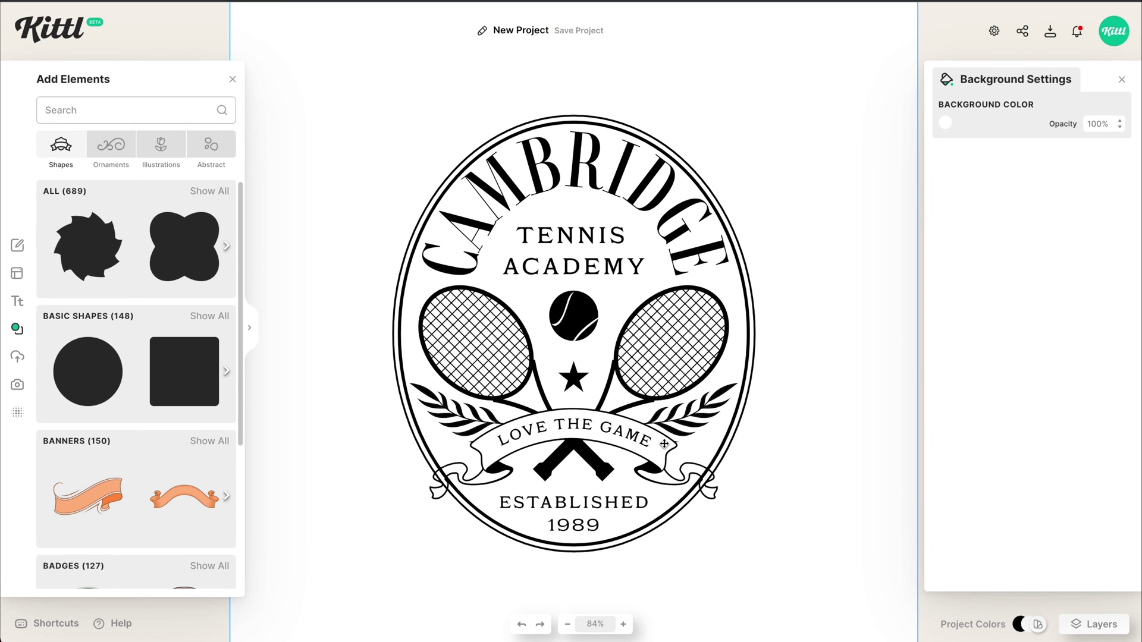
click(664, 444)
right_click(665, 443)
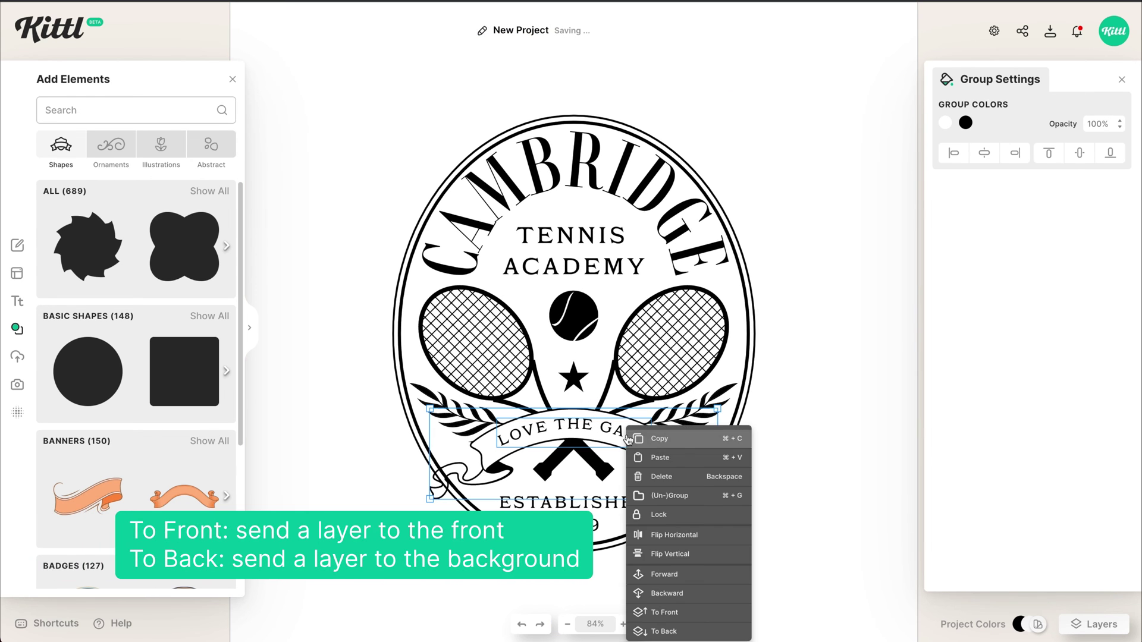
click(672, 612)
click(721, 520)
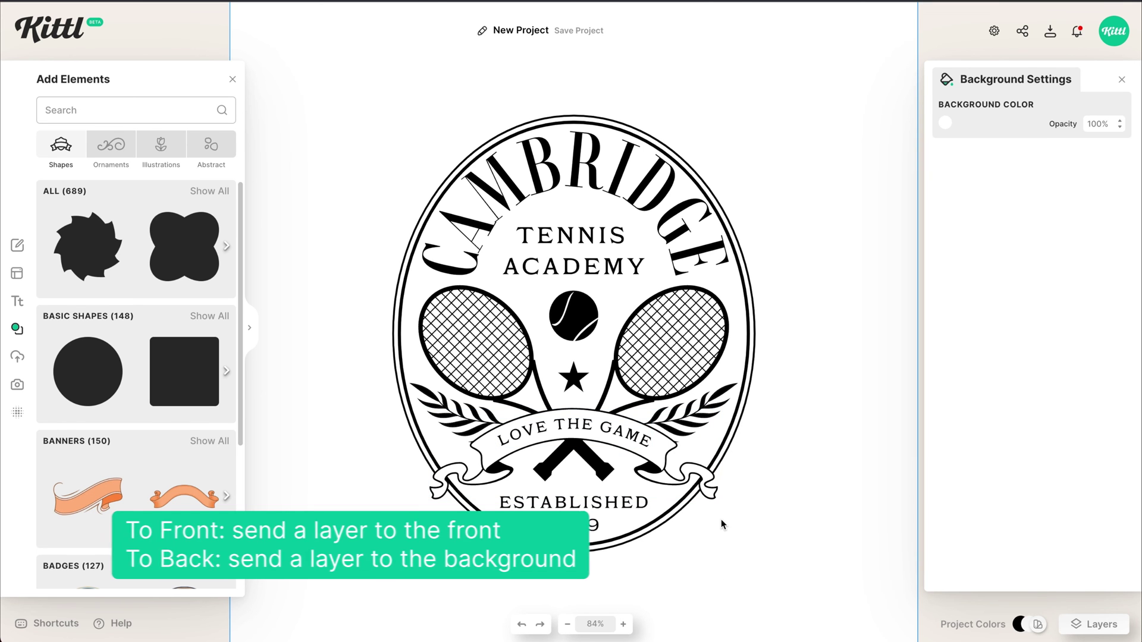
Fill the outer oval with the light beige colour f2ece6
scroll(721, 520, down, 2)
click(767, 295)
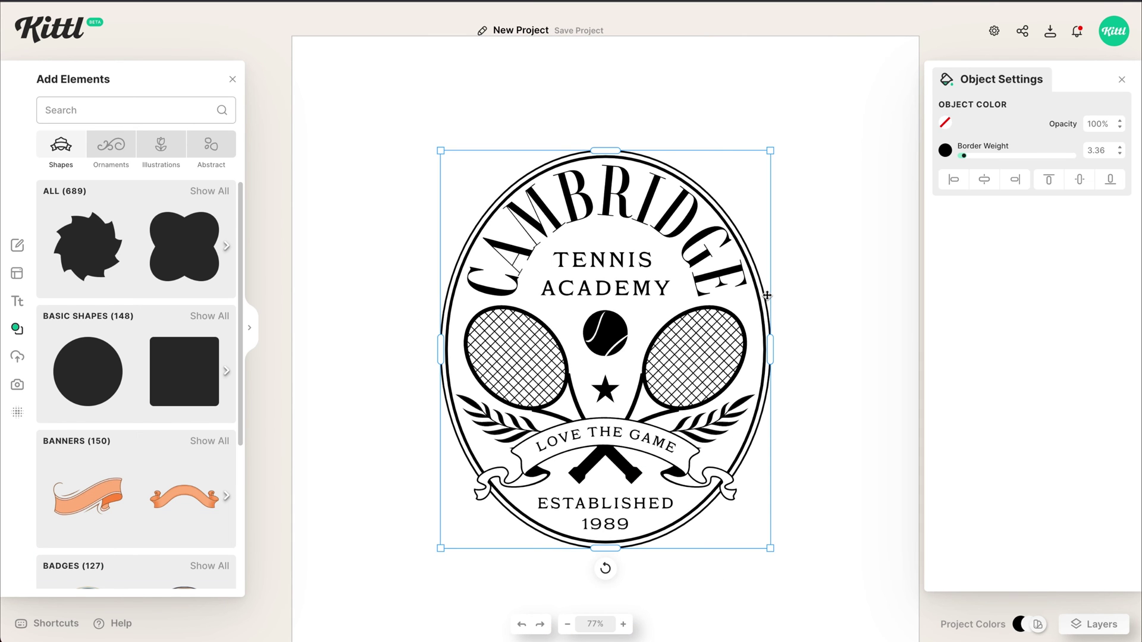
click(945, 124)
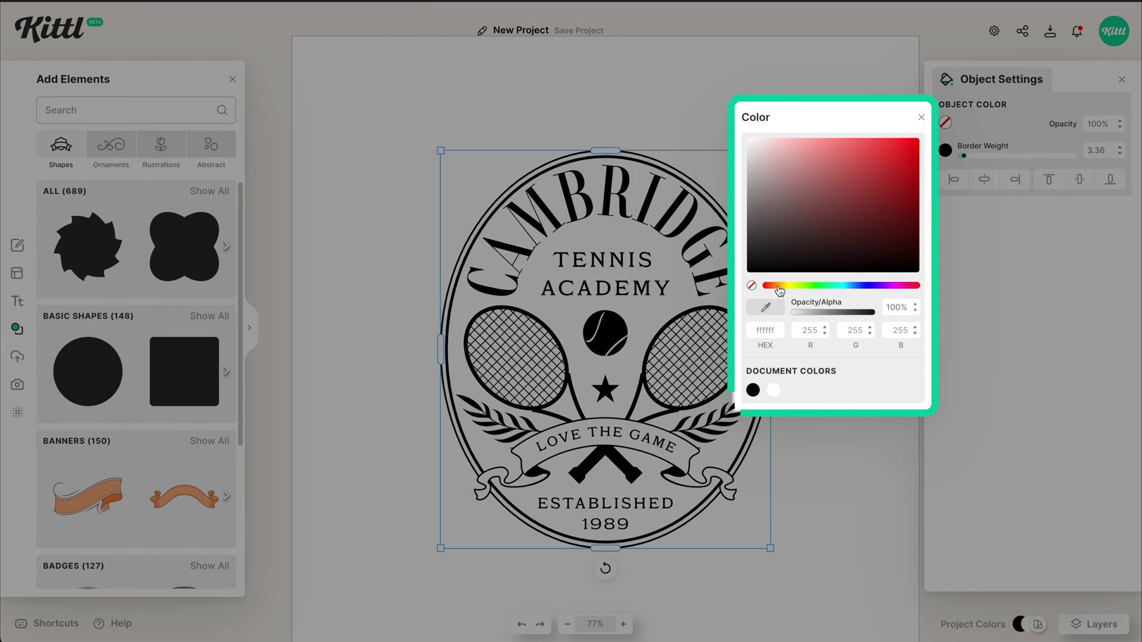
click(778, 285)
click(757, 150)
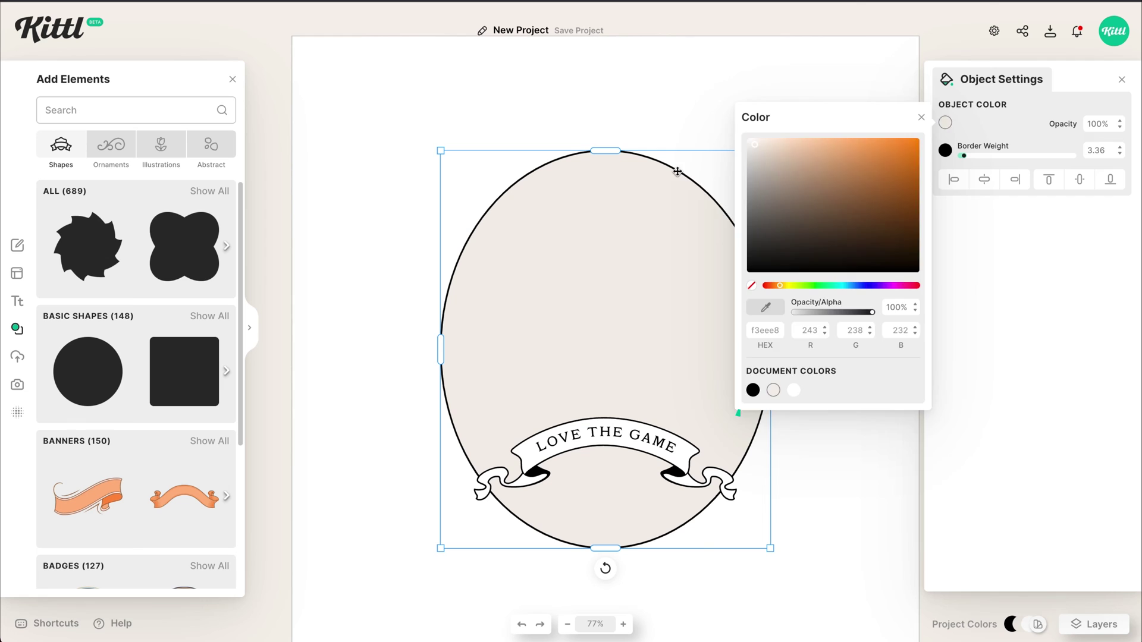
Send the beige-filled outer oval to the back, behind the lettering and rackets, and fill the banner's white areas with the same beige
right_click(679, 173)
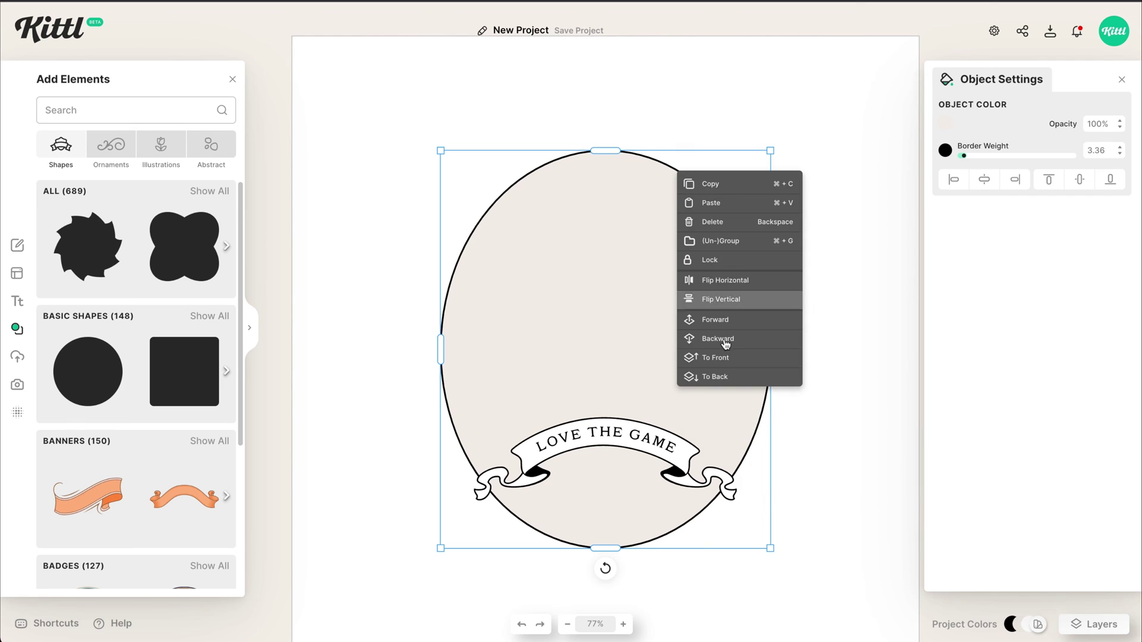
click(734, 380)
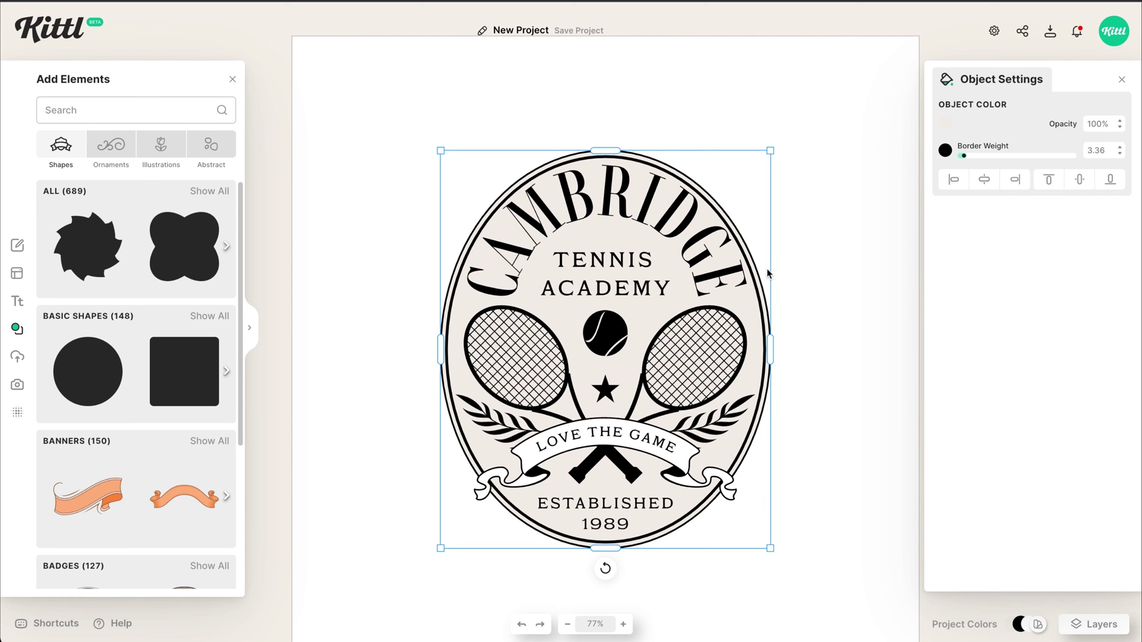
click(692, 459)
click(968, 123)
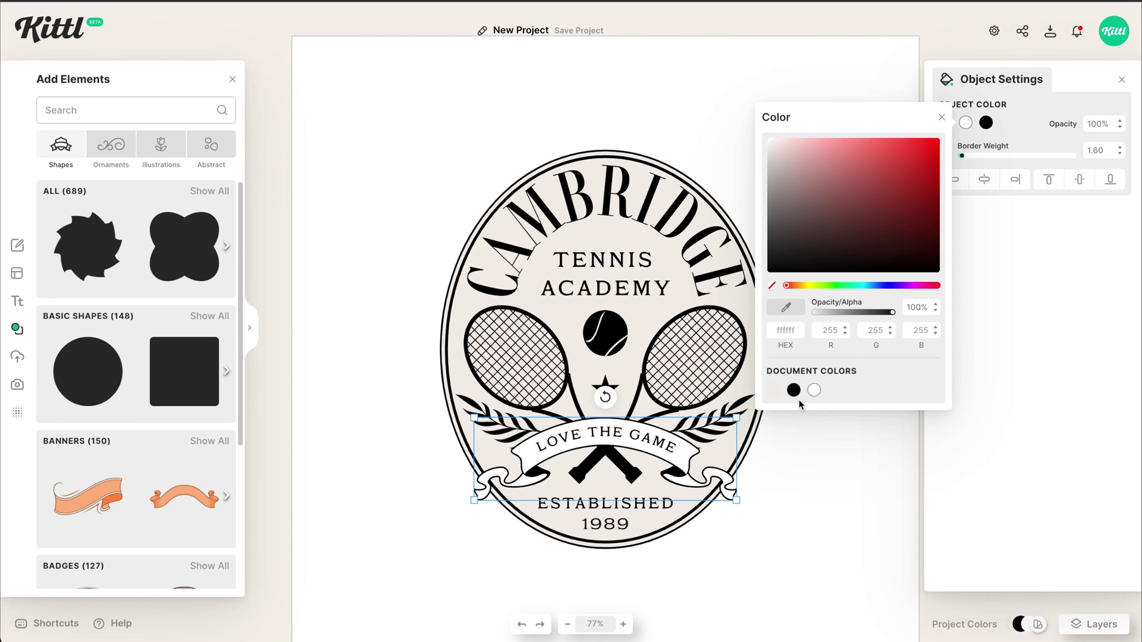
click(773, 391)
click(816, 474)
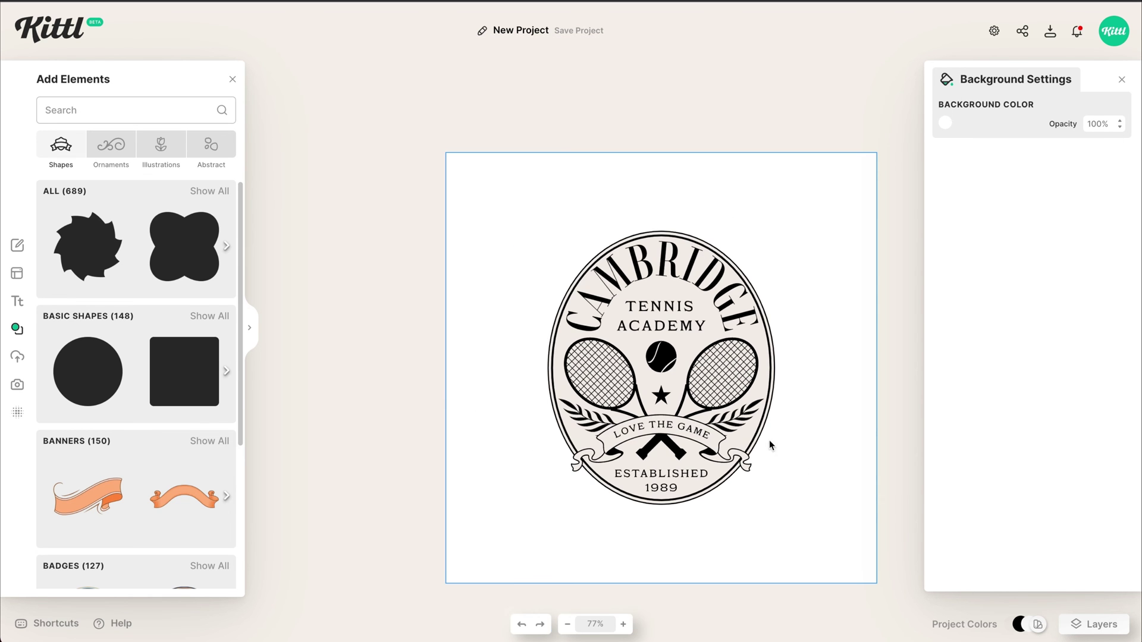
Apply the lightly stained grey texture from the Paper Textures collection to the whole design
scroll(744, 443, up, 3)
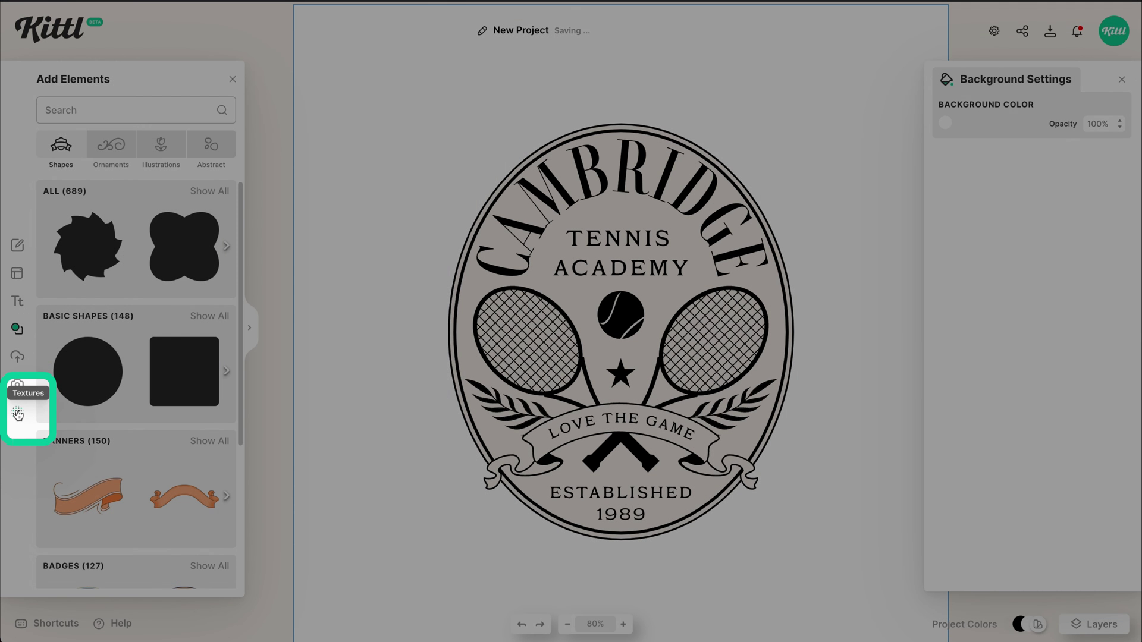
click(18, 413)
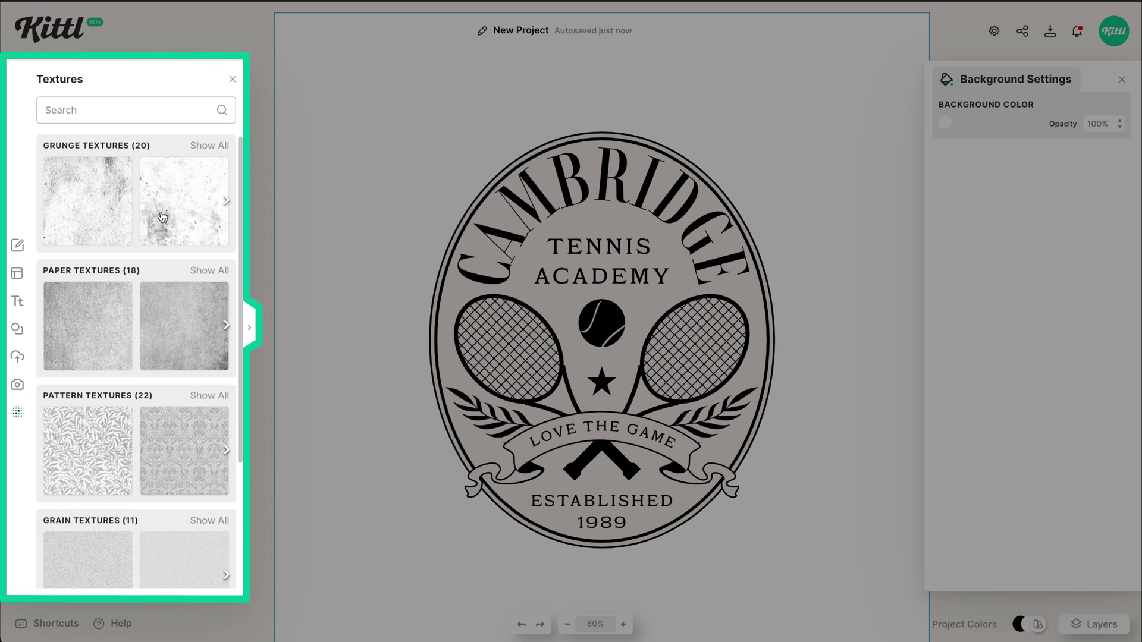
click(218, 153)
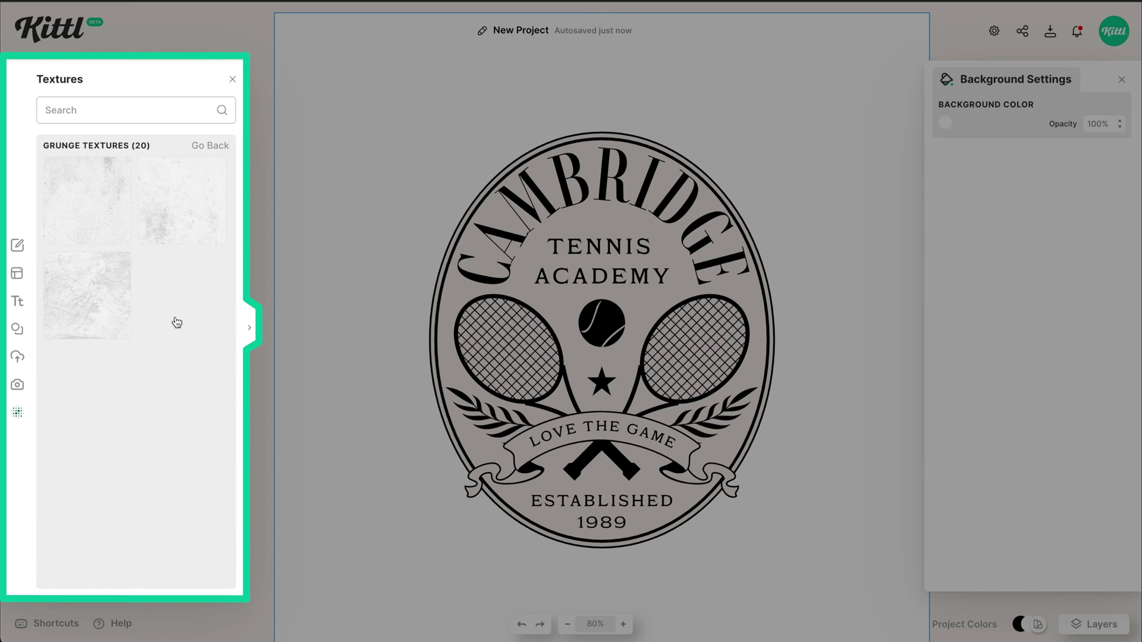
click(214, 148)
click(204, 271)
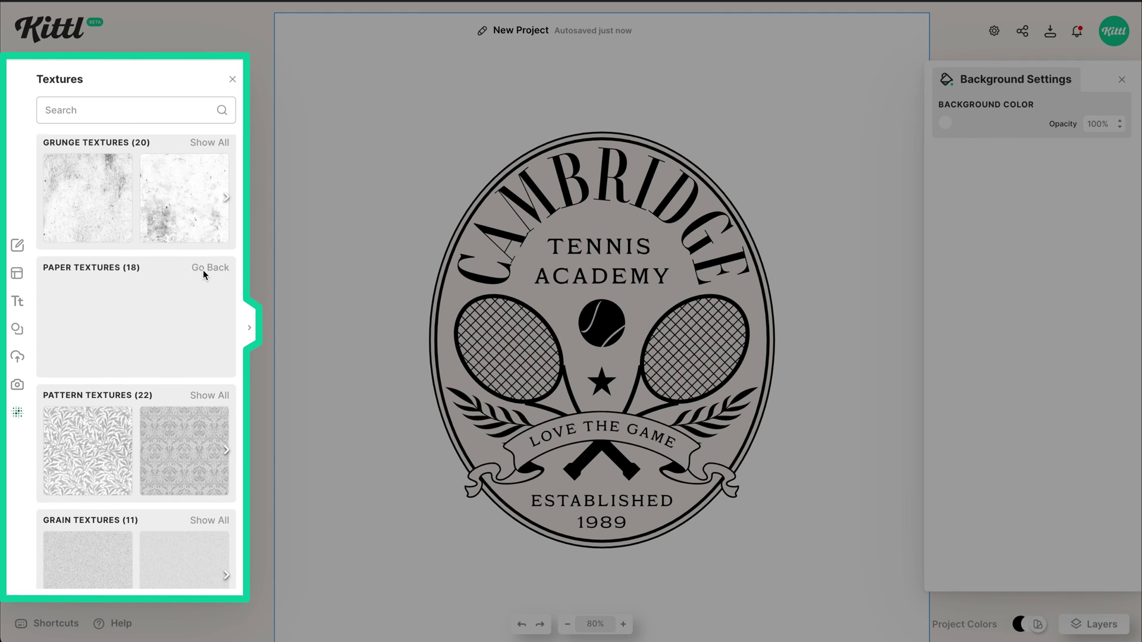
scroll(155, 299, down, 1)
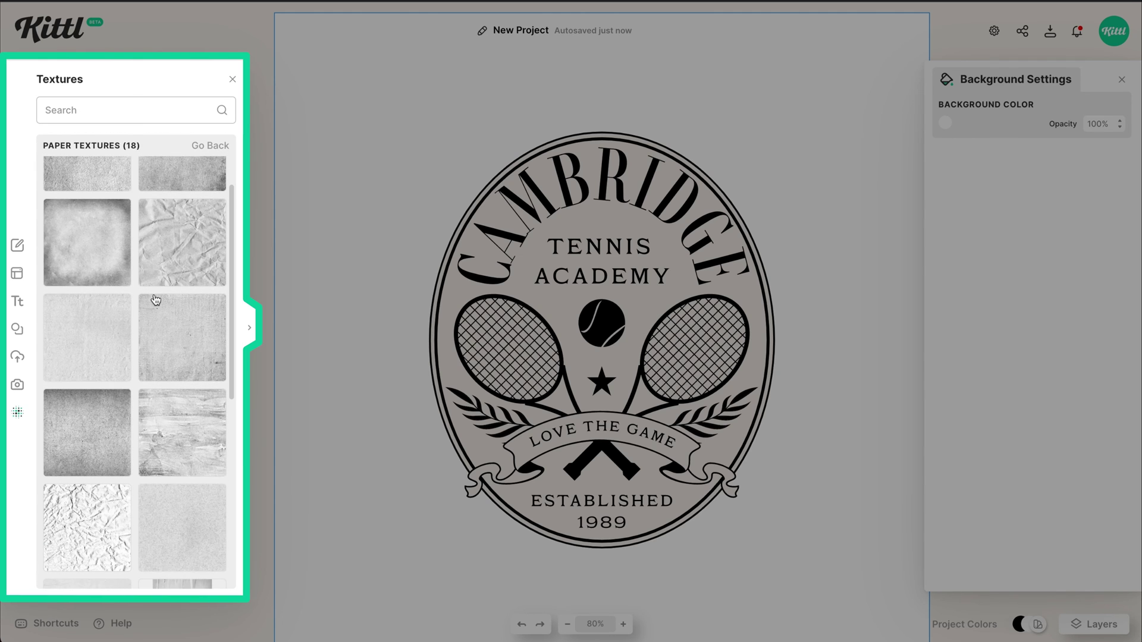
scroll(155, 299, down, 1)
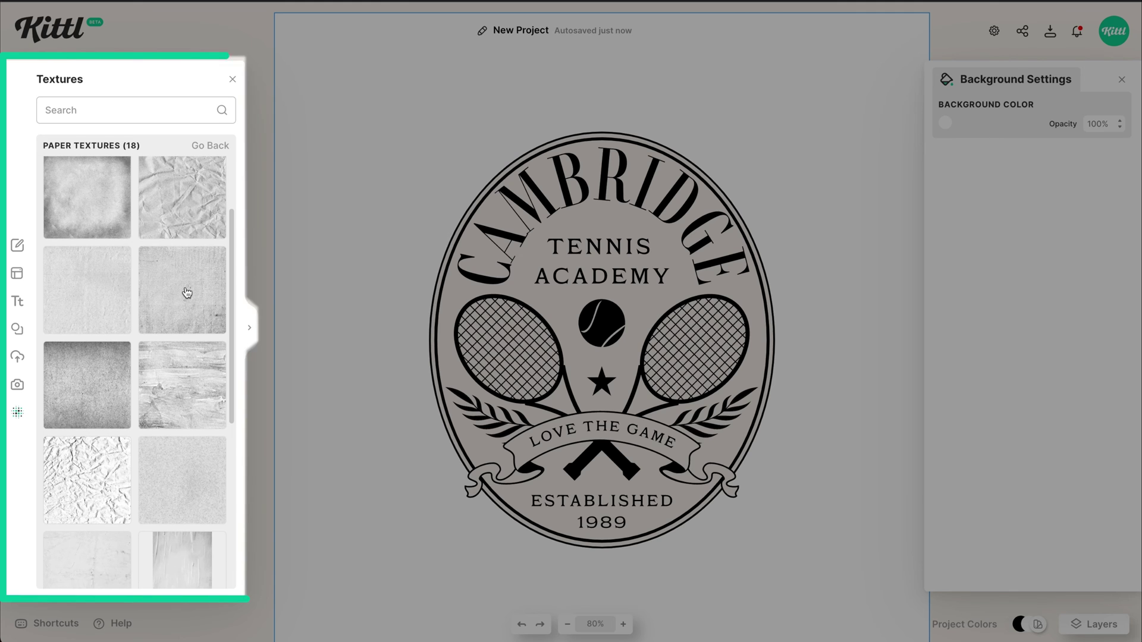
click(184, 290)
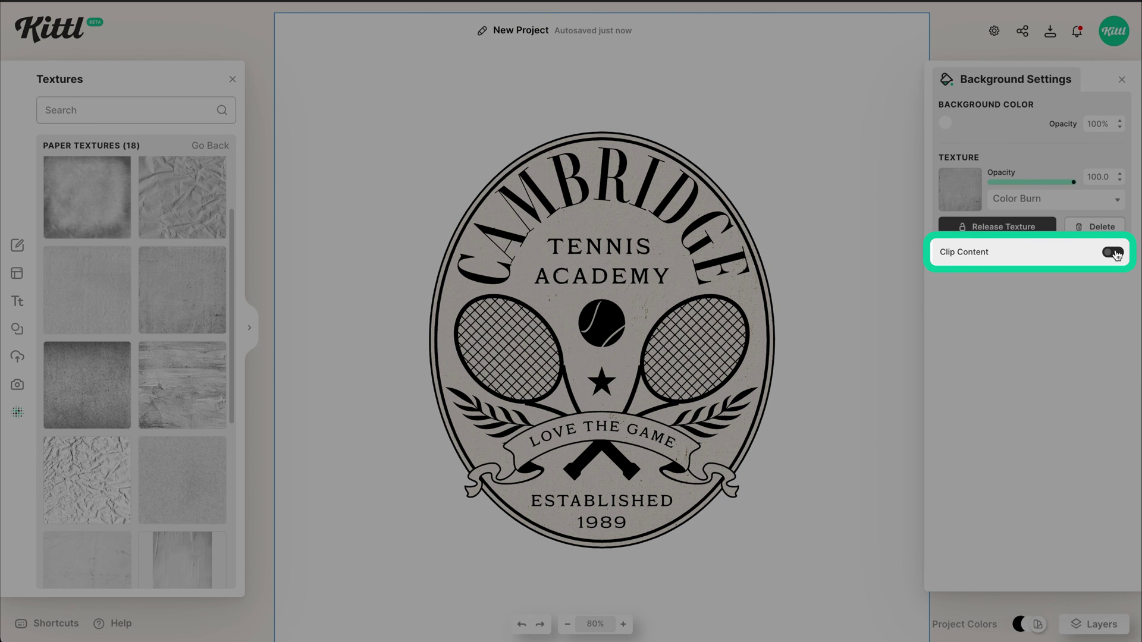
Turn on Clip Content for the paper texture in the background settings
click(1114, 253)
scroll(859, 229, down, 3)
scroll(681, 302, up, 5)
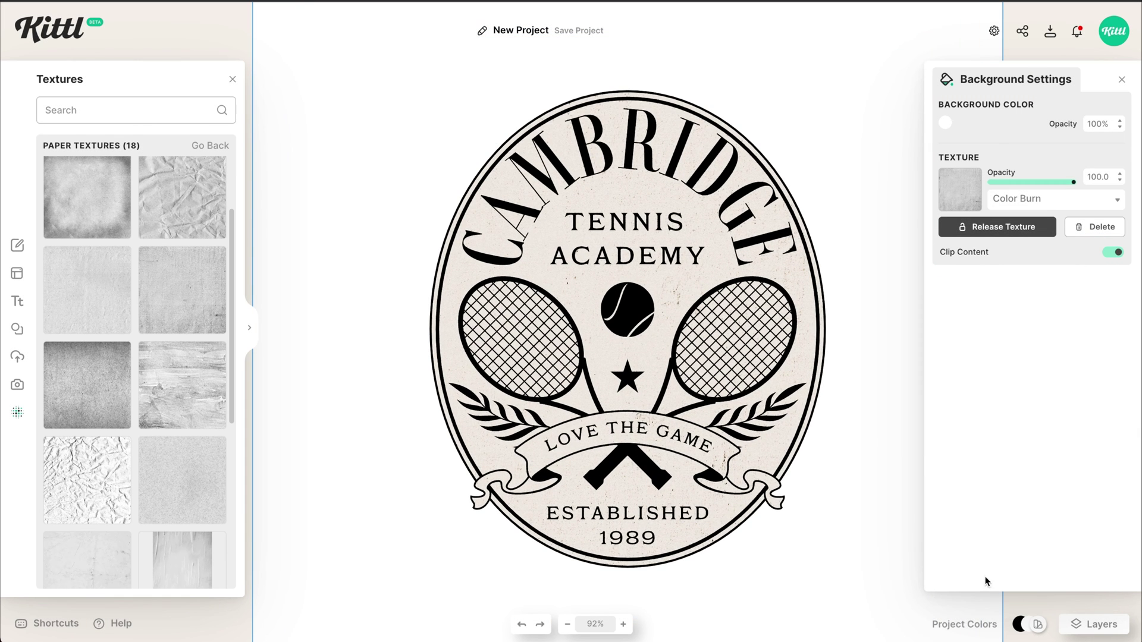
Change the project's black to the green 477034 across all lettering, outlines and illustrations
click(989, 625)
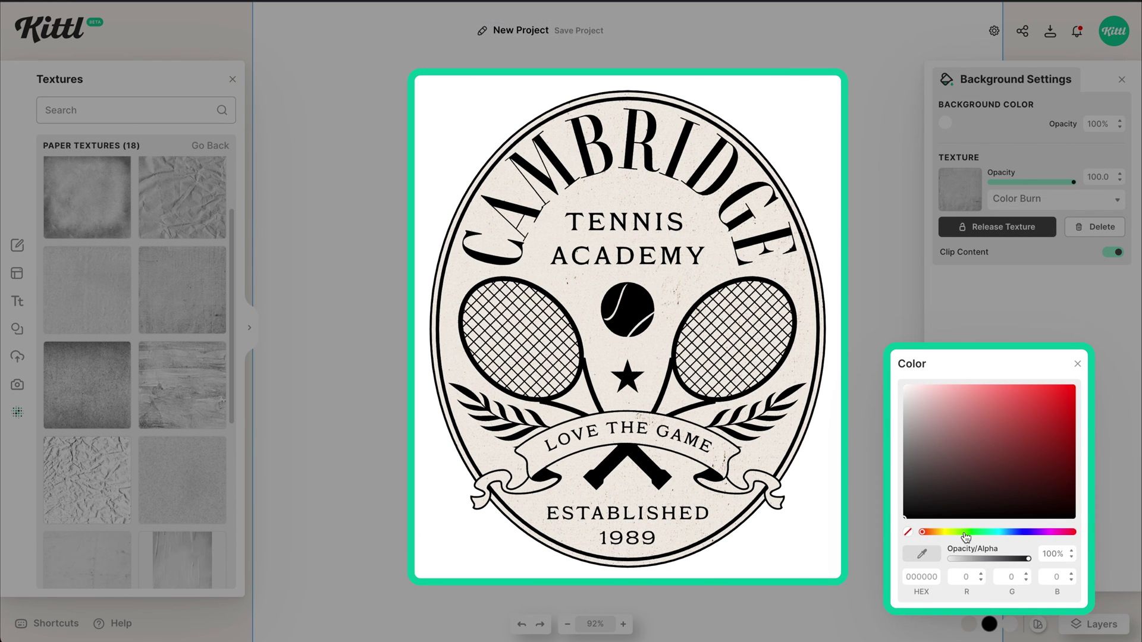
click(965, 533)
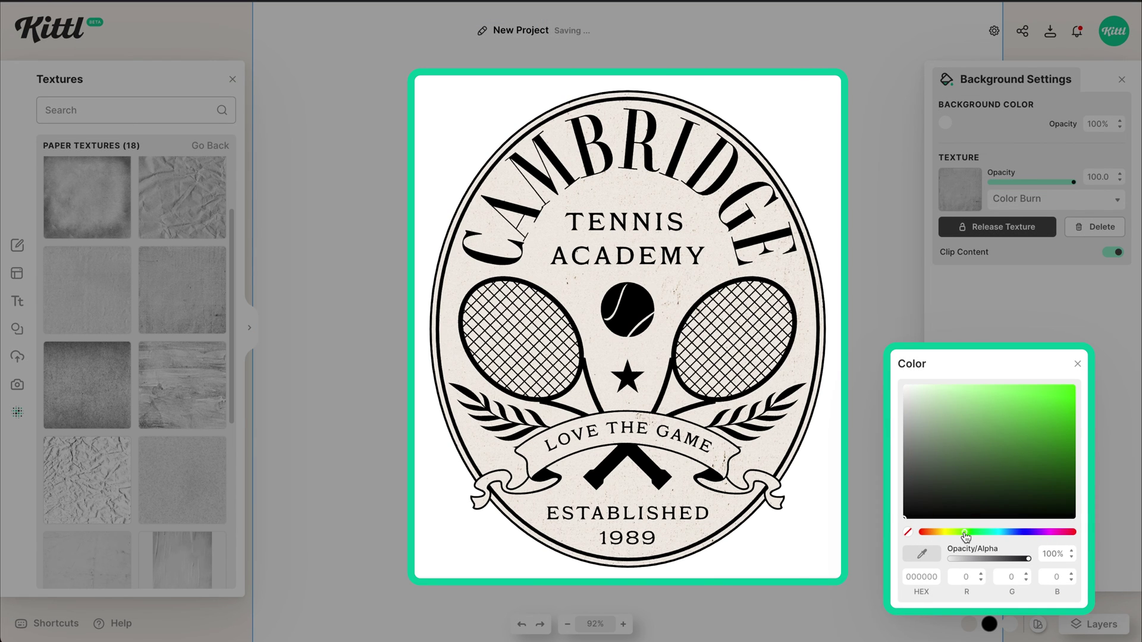
click(999, 485)
drag(1001, 485, 995, 460)
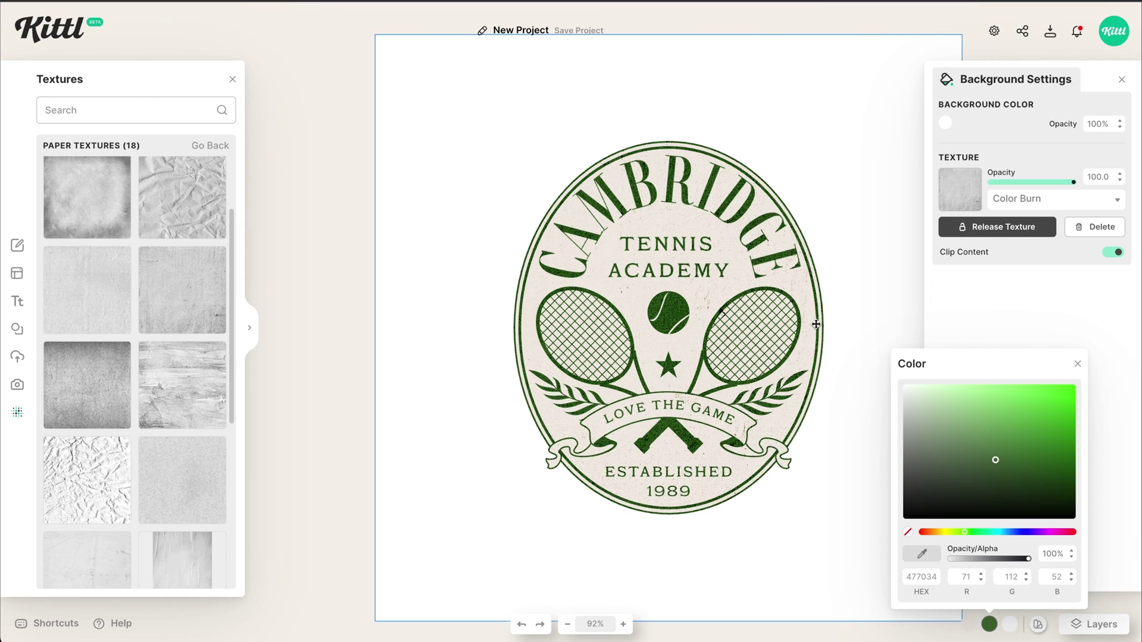
scroll(816, 324, right, 2)
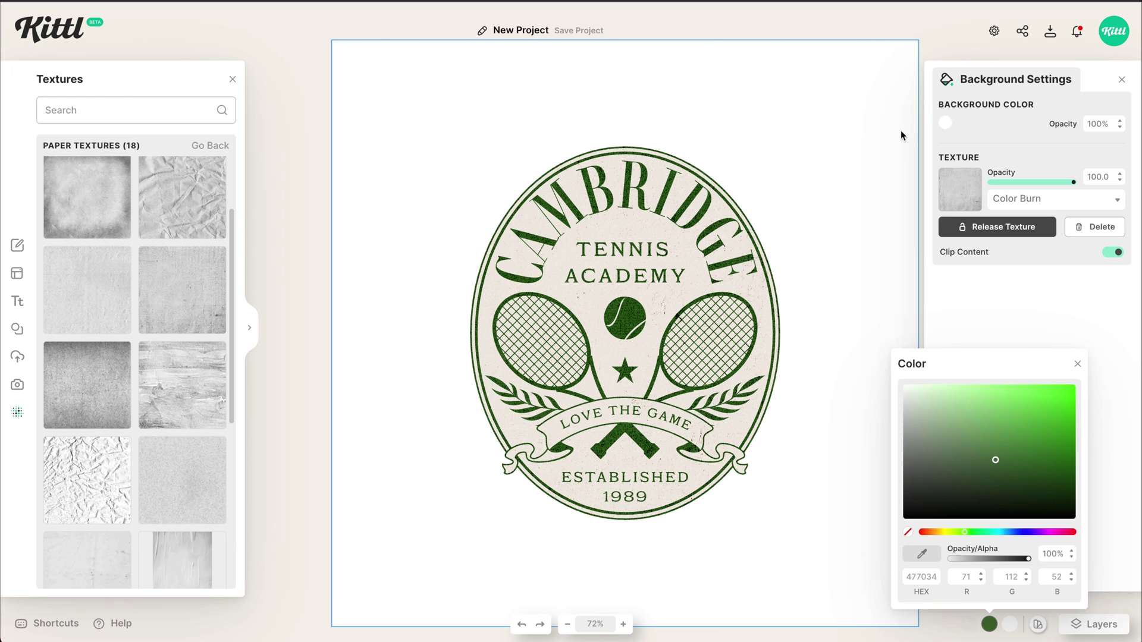
Try the near-black colour 1a1919 as the artboard's background
click(880, 127)
click(946, 123)
click(770, 244)
drag(748, 256, 748, 260)
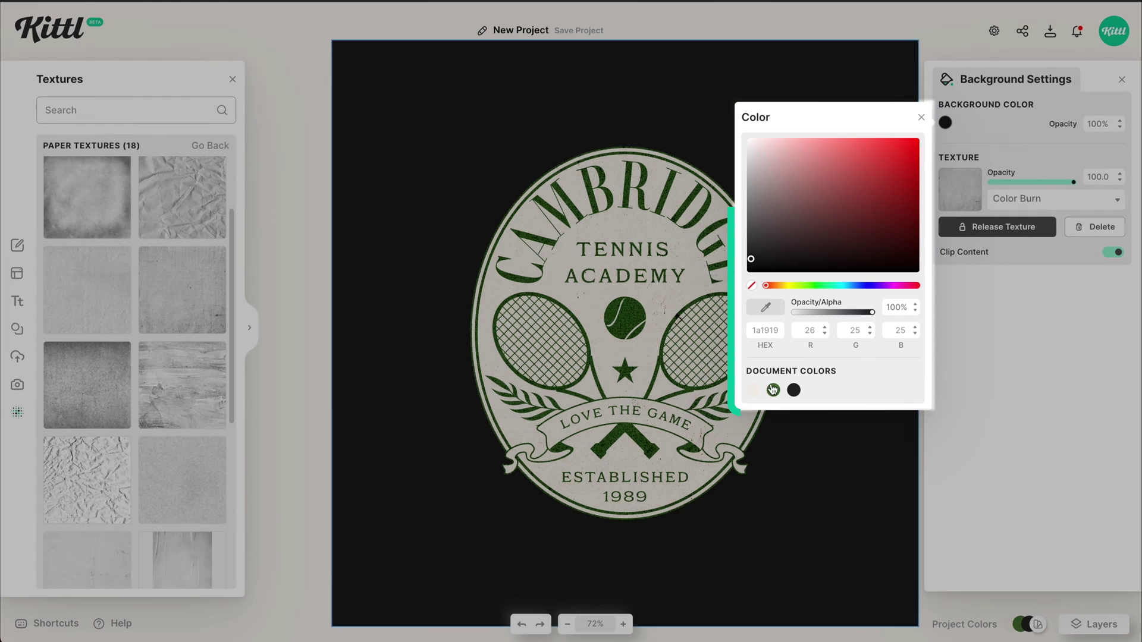
Try the logo's green 477034 as the artboard's background and view the whole design
click(773, 390)
scroll(628, 349, right, 2)
scroll(629, 349, down, 5)
scroll(623, 350, up, 2)
scroll(621, 349, up, 1)
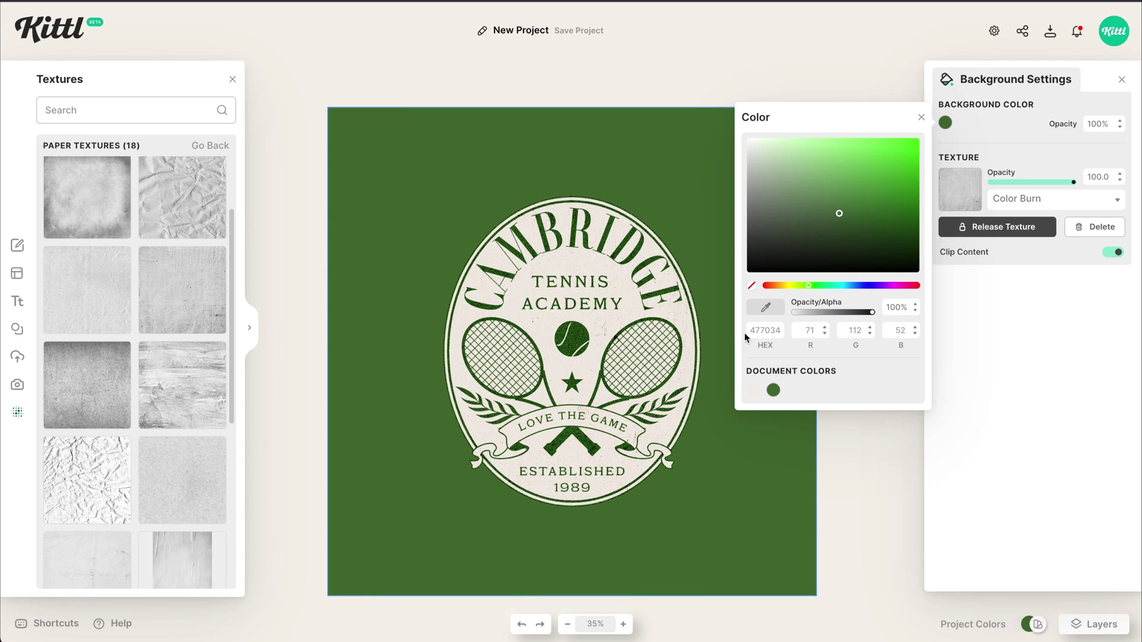
Set the artboard's background to the off-white fefdfc, starting from the document's beige, and close the textures and background settings
click(753, 392)
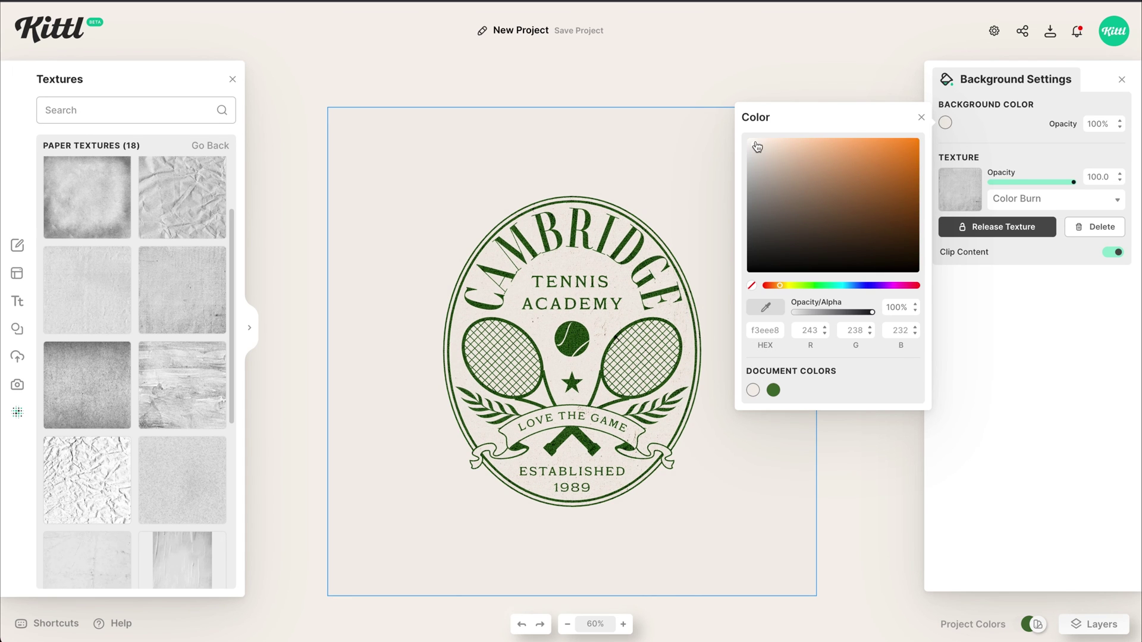
drag(756, 146, 750, 144)
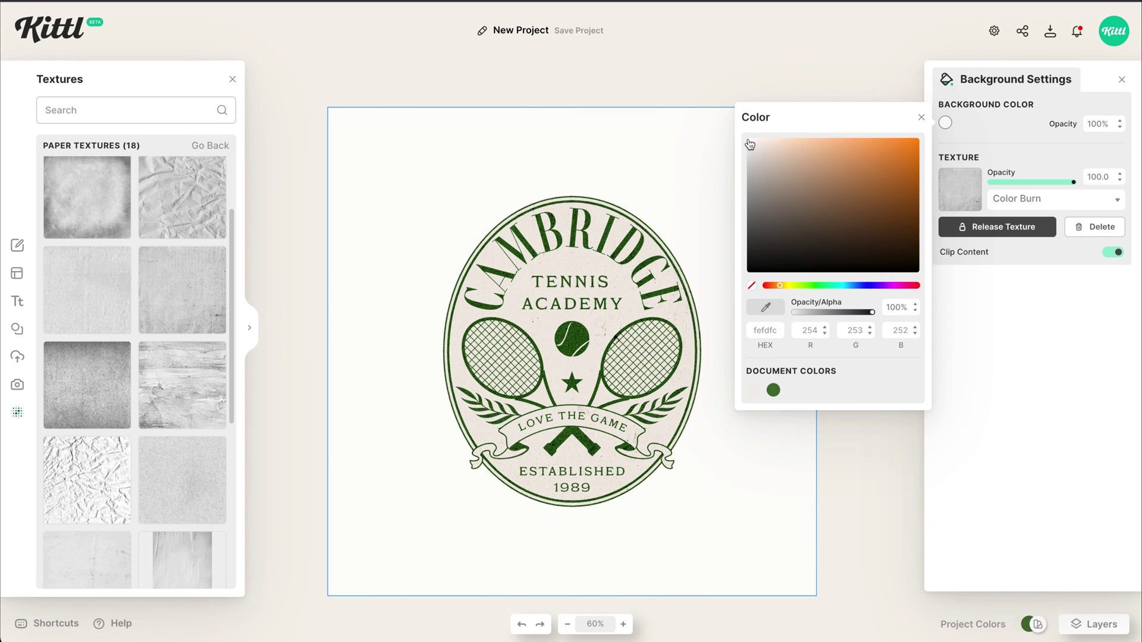
click(620, 129)
scroll(620, 128, down, 2)
scroll(567, 165, up, 1)
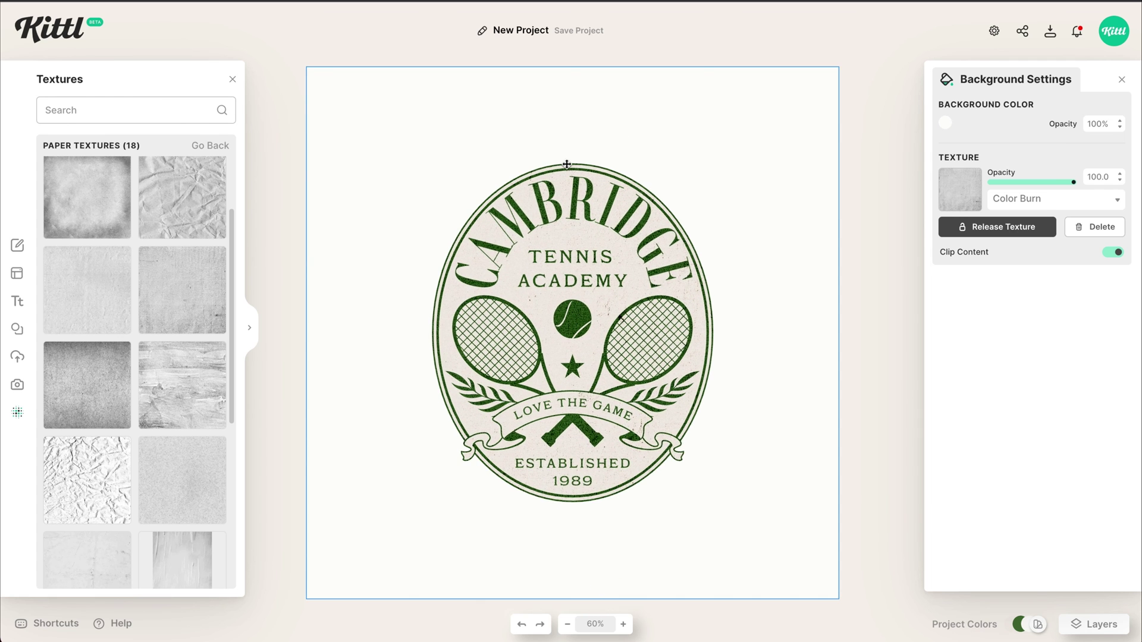
scroll(567, 164, left, 2)
scroll(567, 164, right, 1)
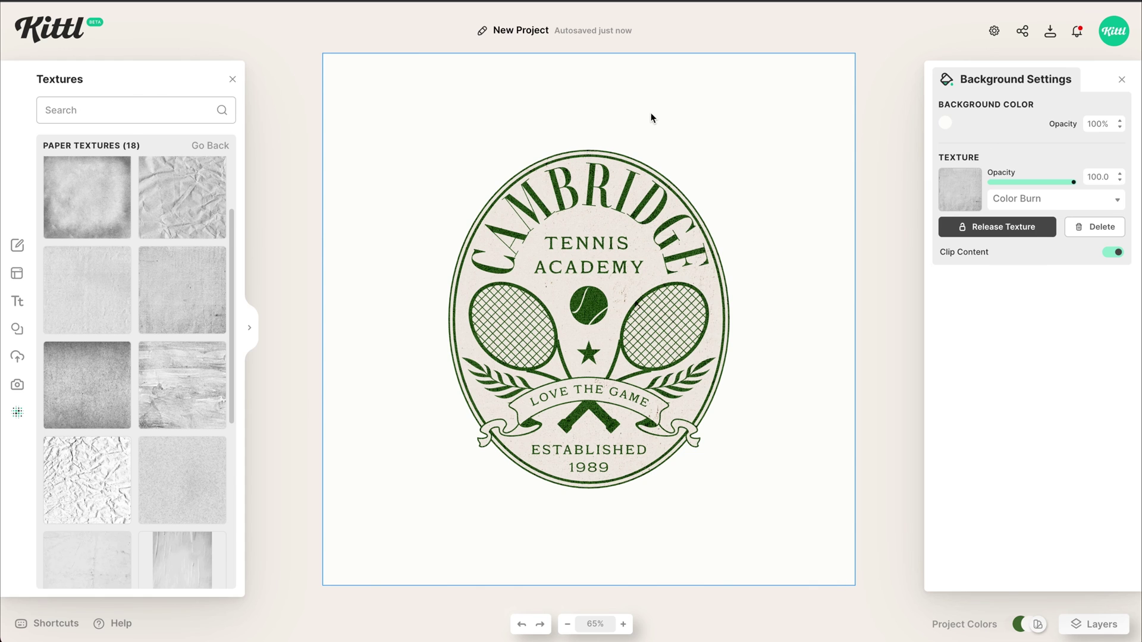
click(233, 81)
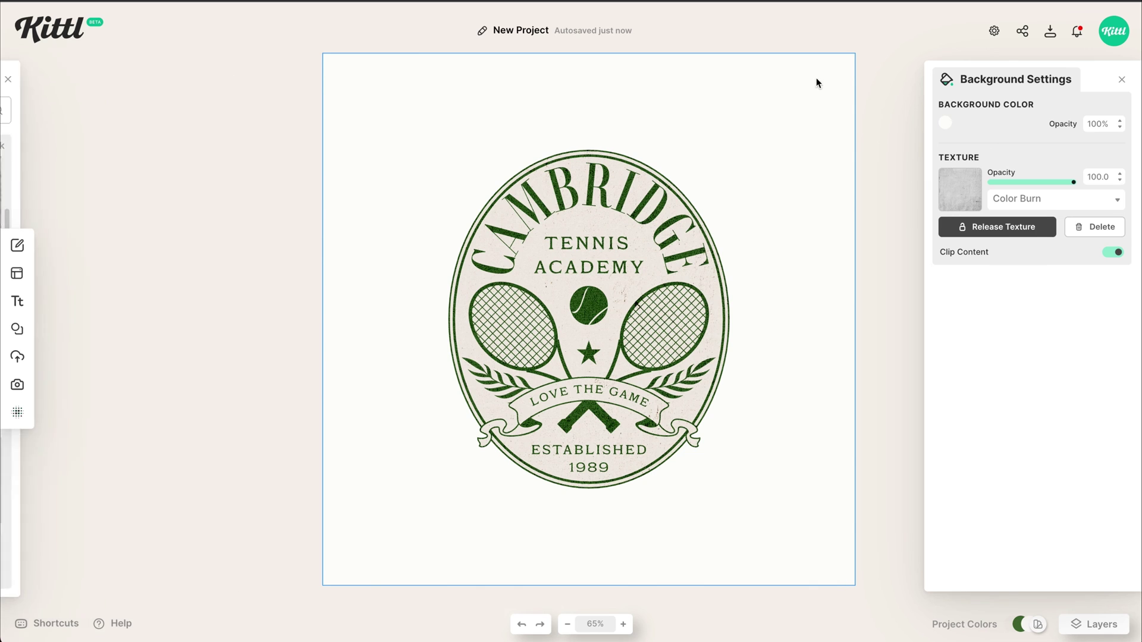
click(1123, 81)
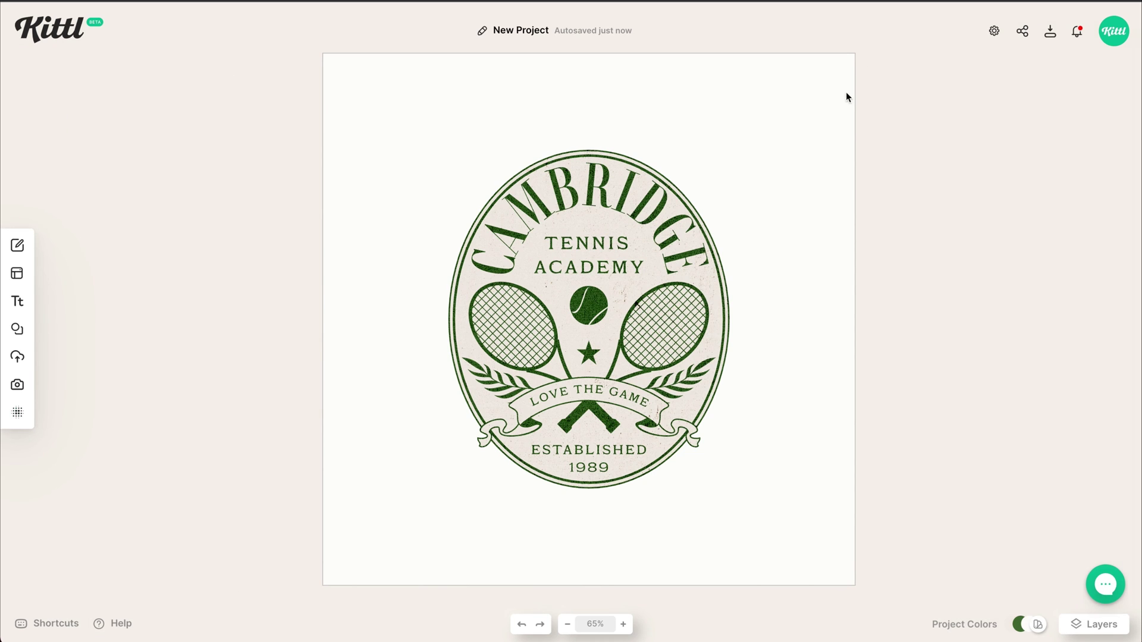
In the download options, enable Remove Background and Optimize Quality and set the resolution to 300 DPI
click(1050, 37)
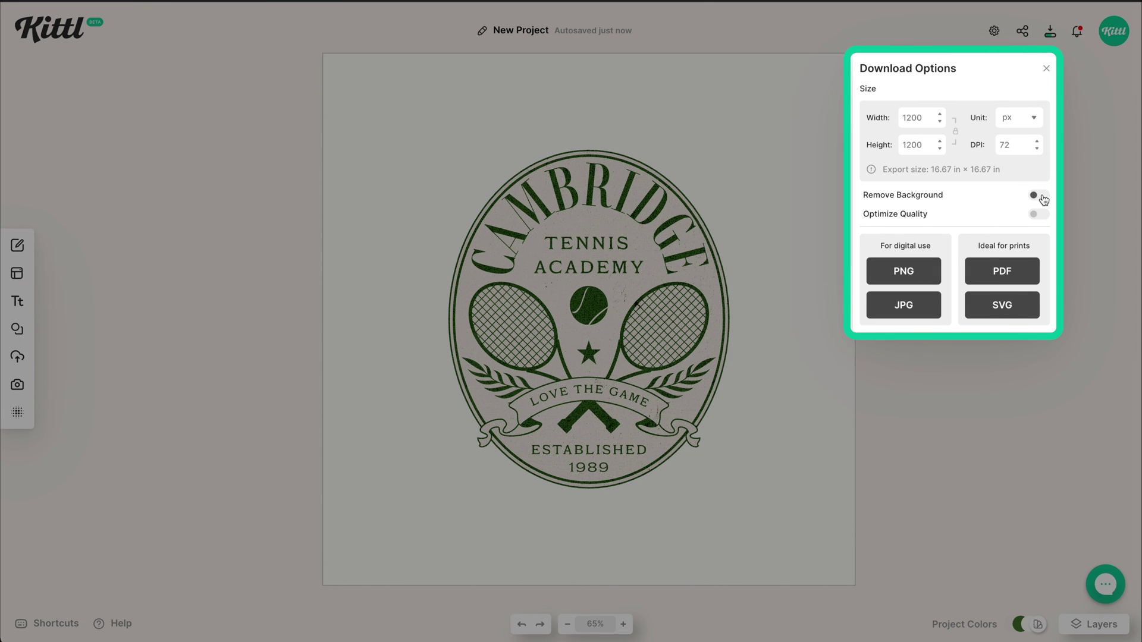
click(1041, 196)
text(300)
Set the export width to 3000 px and download the logo as a PNG
double_click(921, 118)
text(5000)
text(300)
text(0)
click(921, 140)
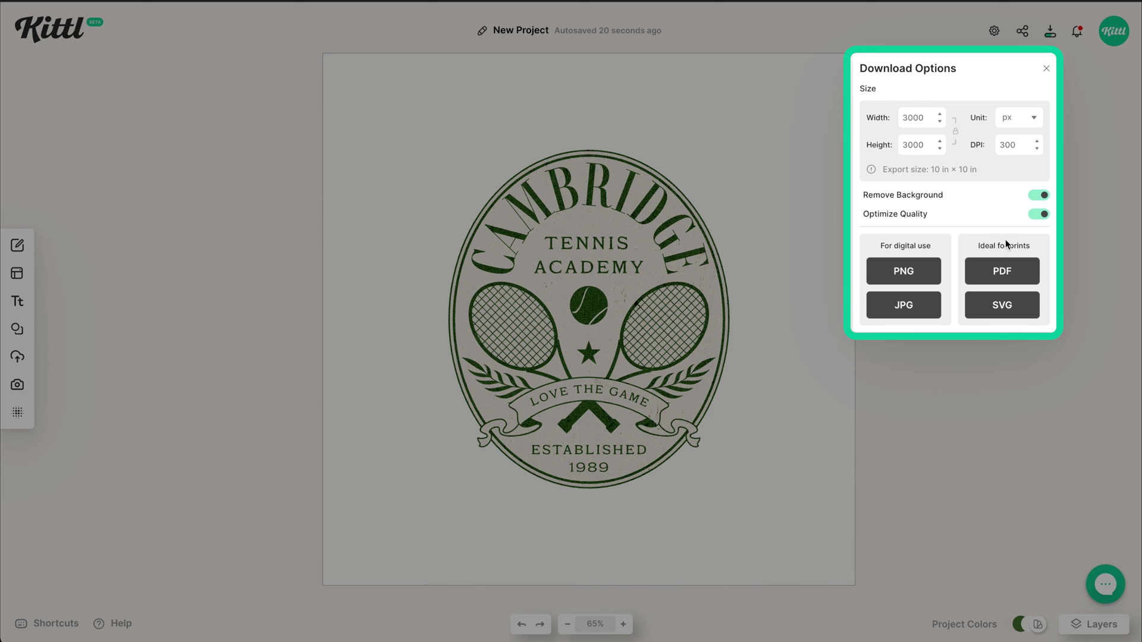
click(920, 277)
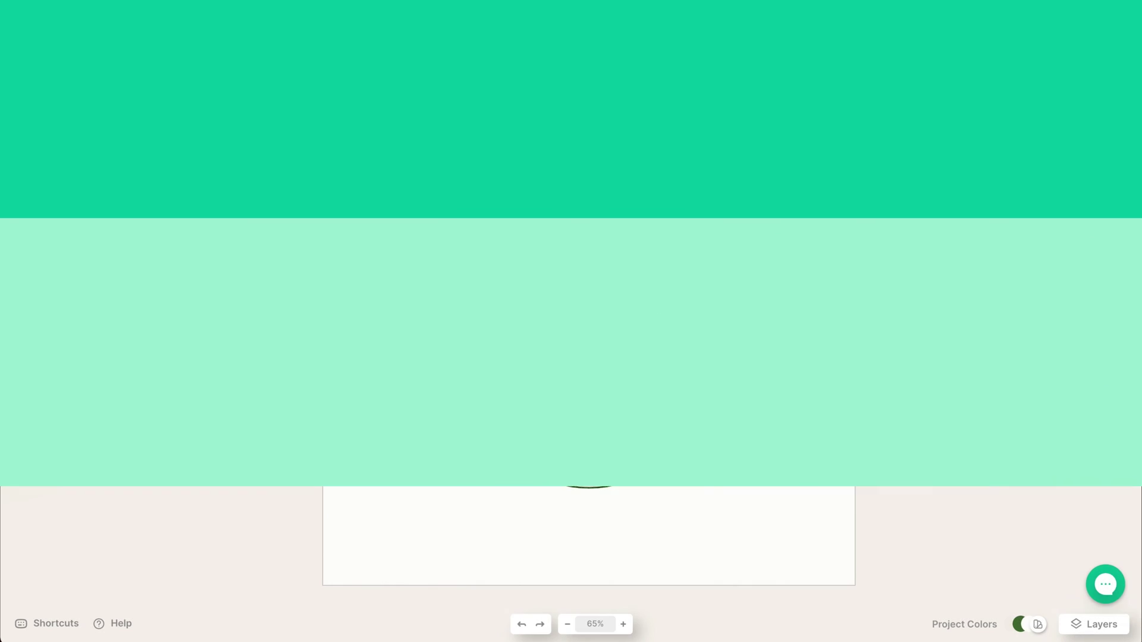